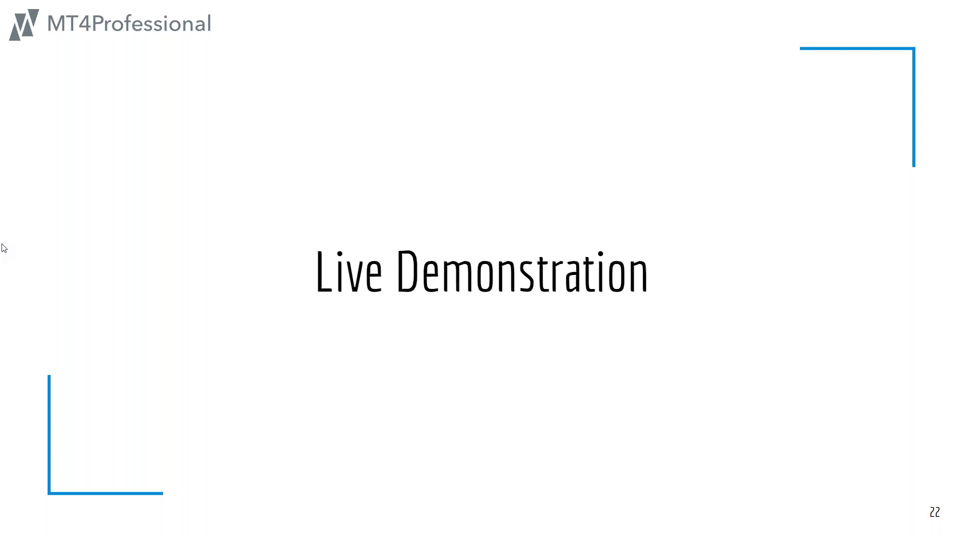
# Switch to the MetaTrader 4 window and make the GBPUSD M15 chart active
pyautogui.hotkey('alt', 'Tab')
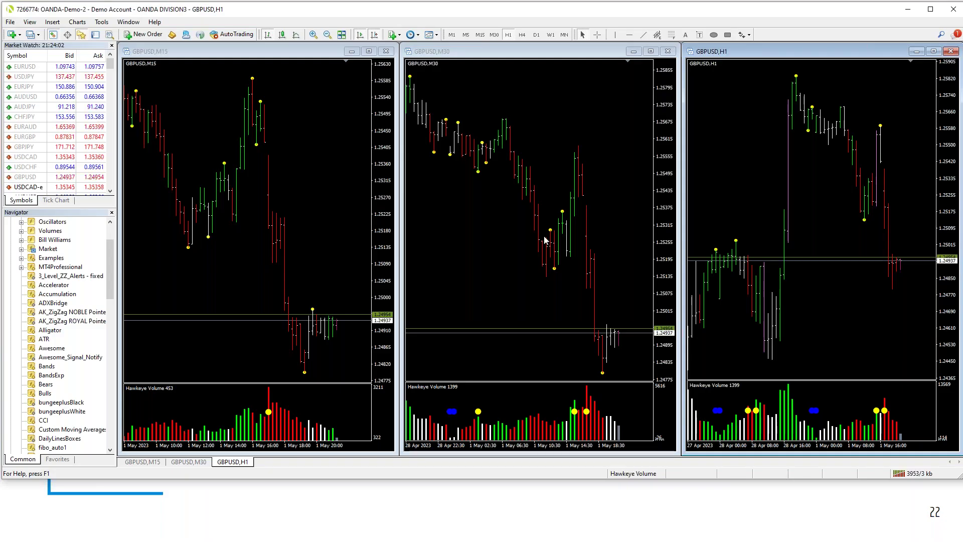
pyautogui.moveTo(553, 243)
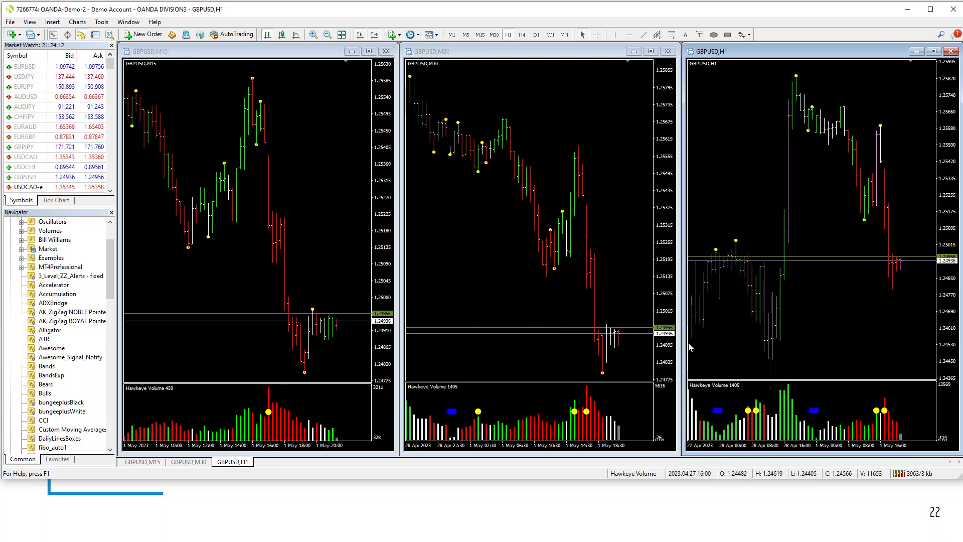
pyautogui.click(932, 13)
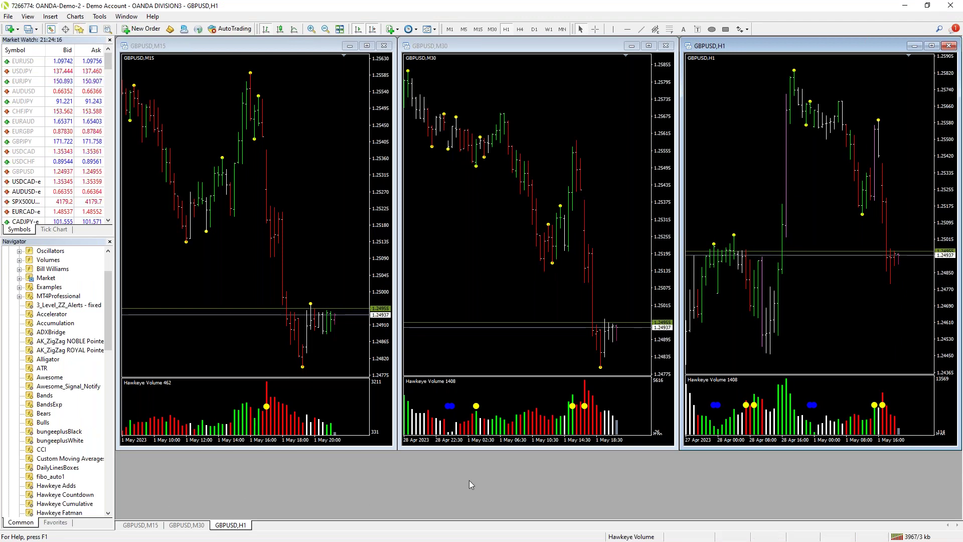
pyautogui.click(927, 6)
pyautogui.click(269, 145)
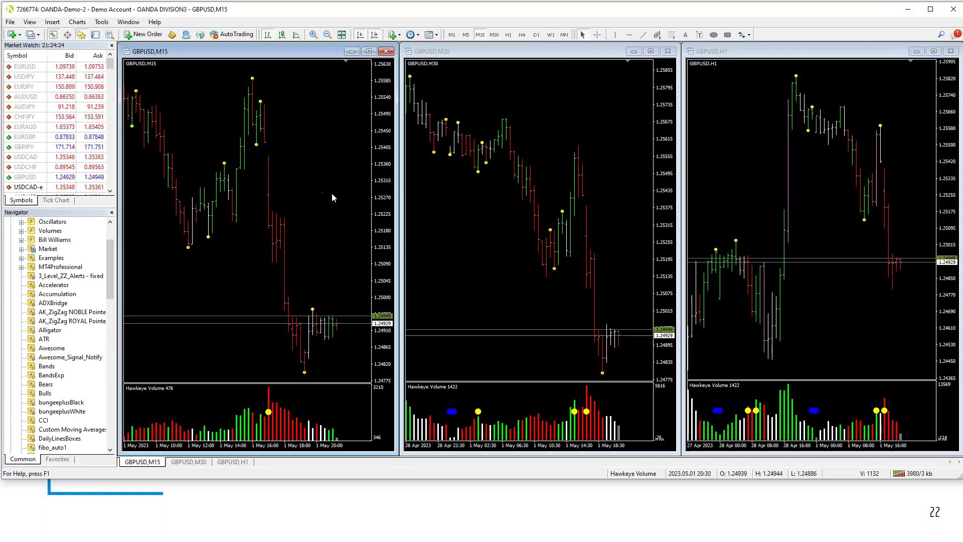
pyautogui.middleClick(290, 157)
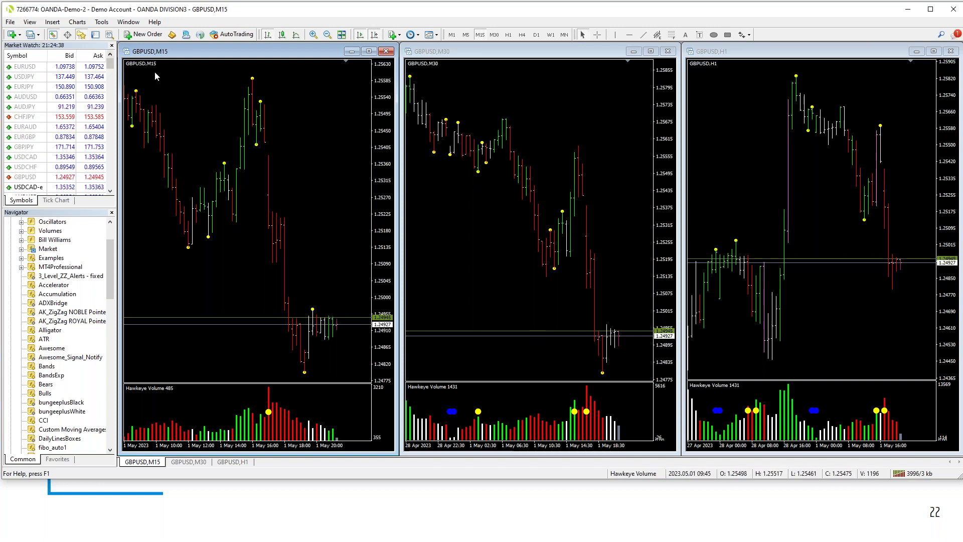
# Load the USDJPY symbol from the market list into the M15, M30 and H1 charts
pyautogui.click(22, 78)
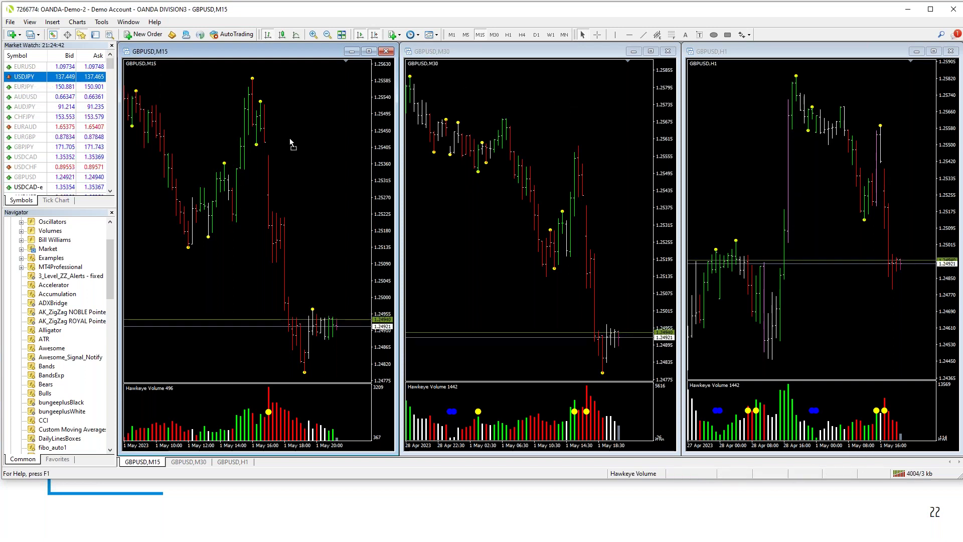
pyautogui.moveTo(291, 144); pyautogui.dragTo(291, 144)
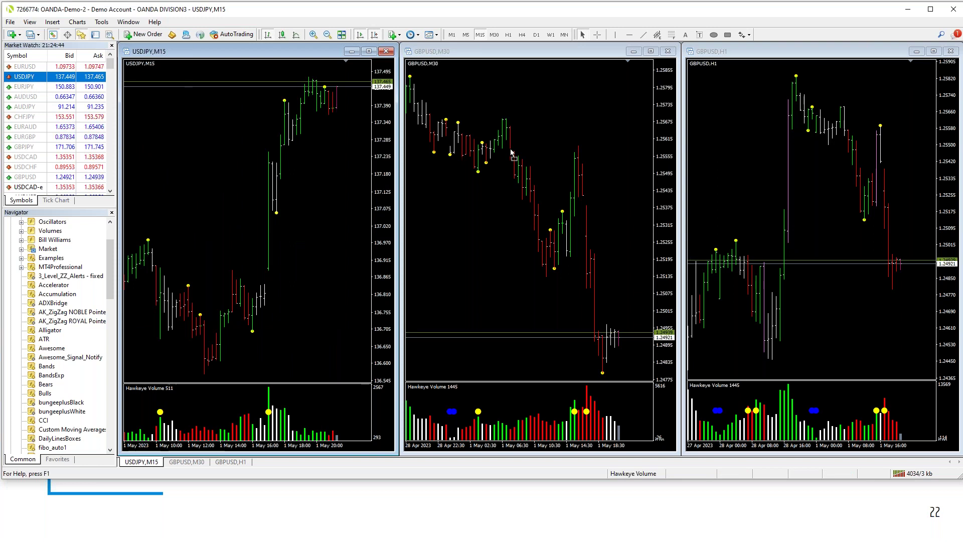
pyautogui.moveTo(511, 152); pyautogui.dragTo(512, 152)
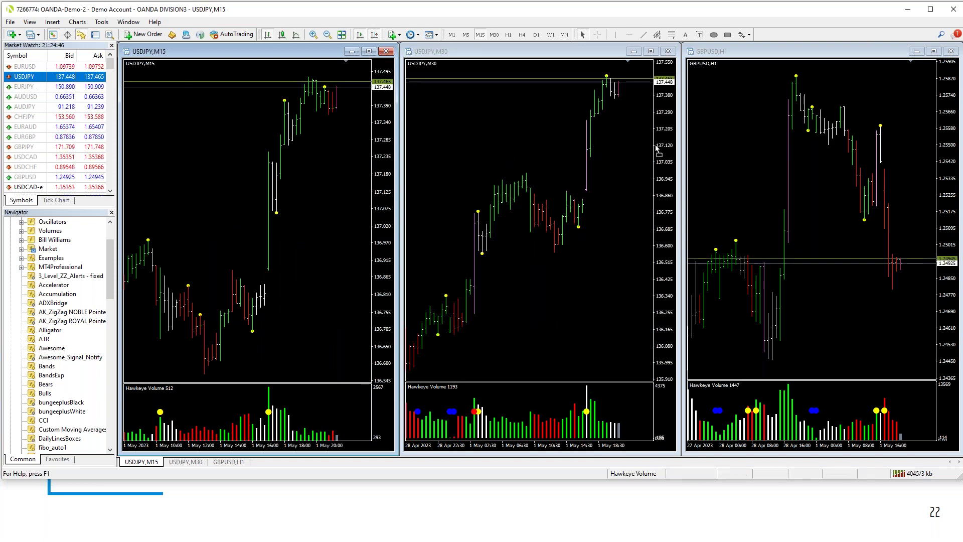
pyautogui.moveTo(657, 149); pyautogui.dragTo(712, 157)
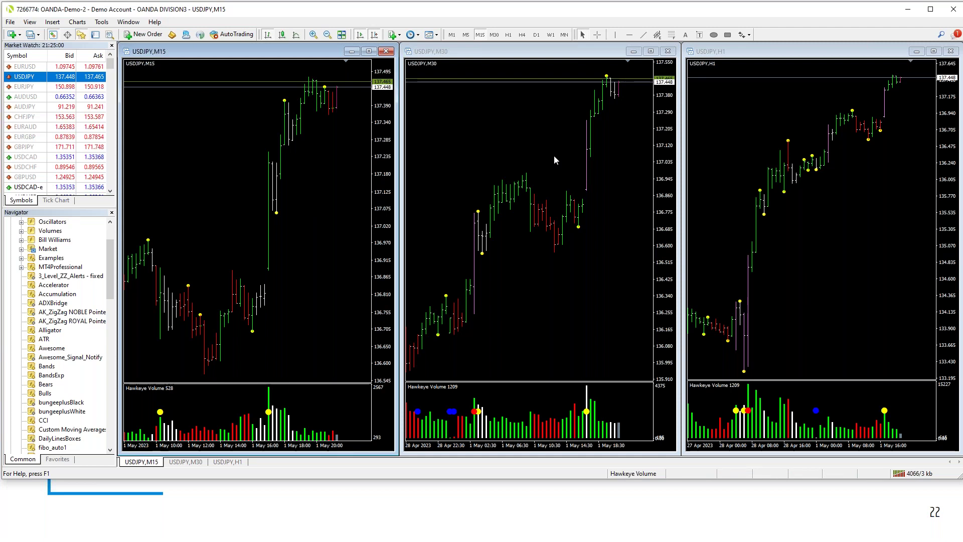
pyautogui.press('Left')
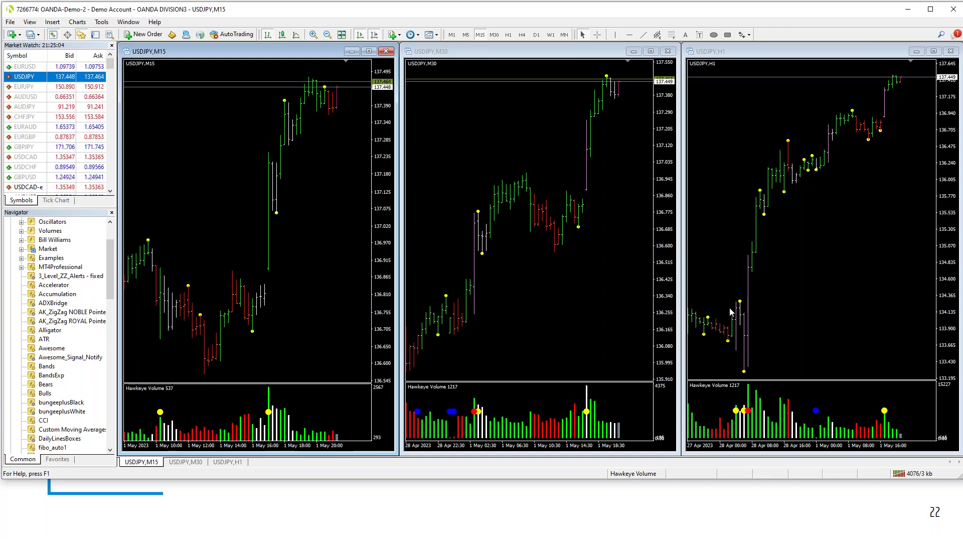
pyautogui.press('F11')
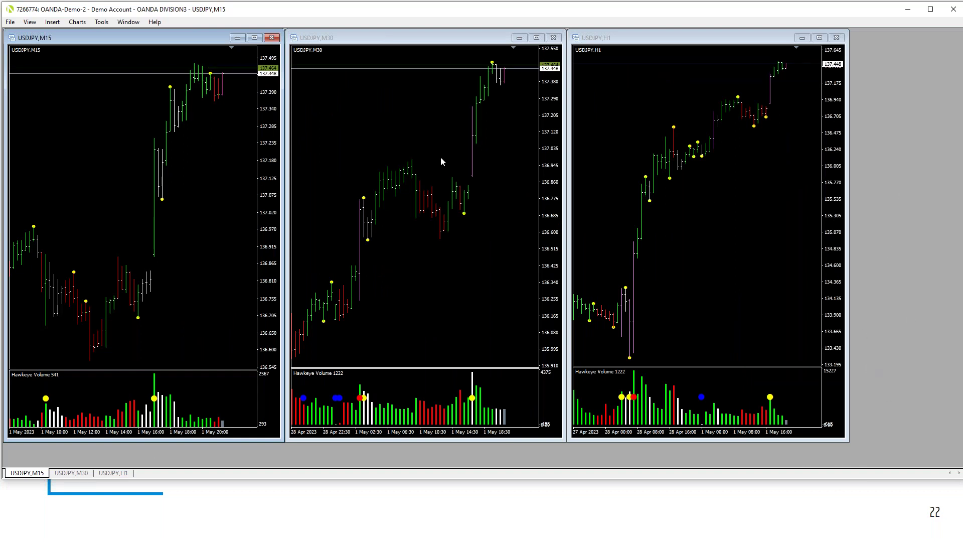
pyautogui.press('F11')
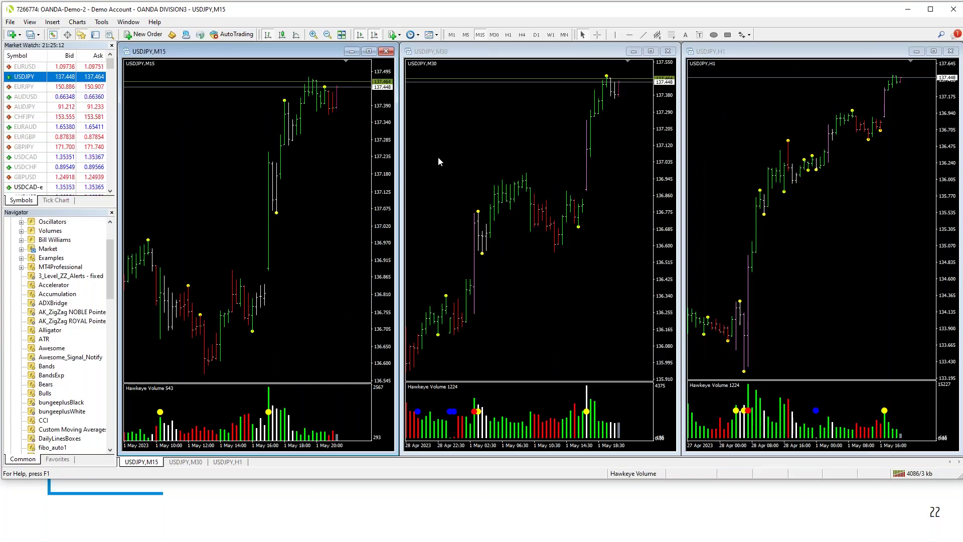
# Switch to the MT4Professional profile and load the "EMA & Price (default)" configuration
pyautogui.click(630, 475)
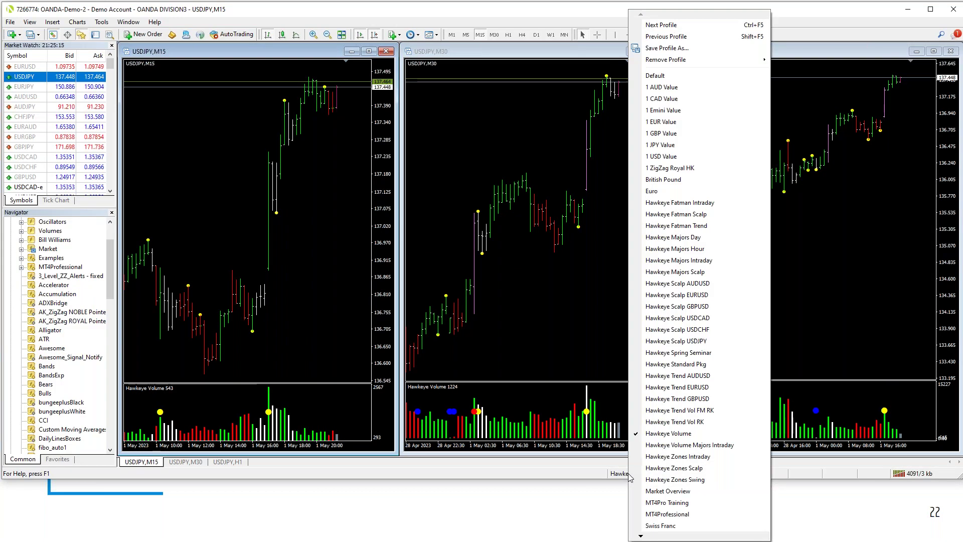
pyautogui.click(675, 514)
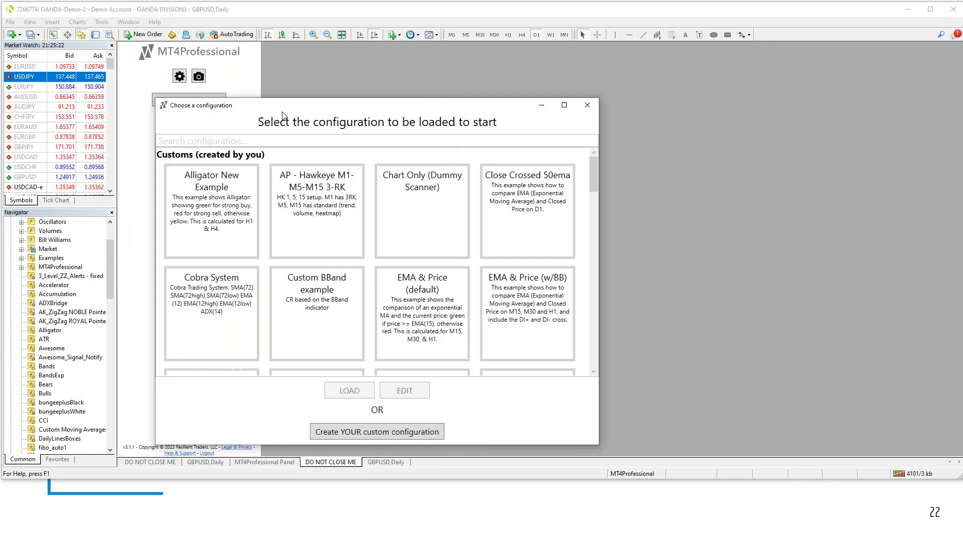
pyautogui.moveTo(259, 110); pyautogui.dragTo(356, 117)
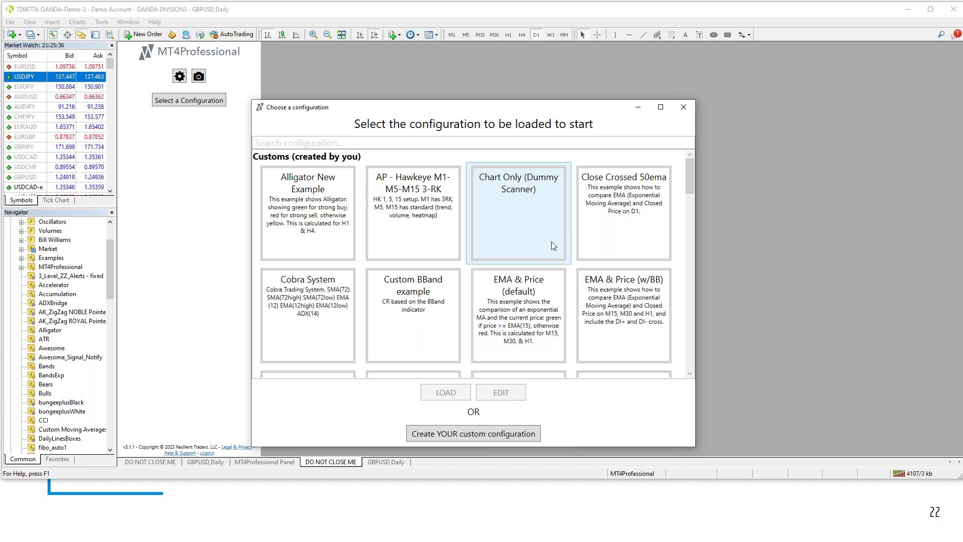
pyautogui.click(527, 300)
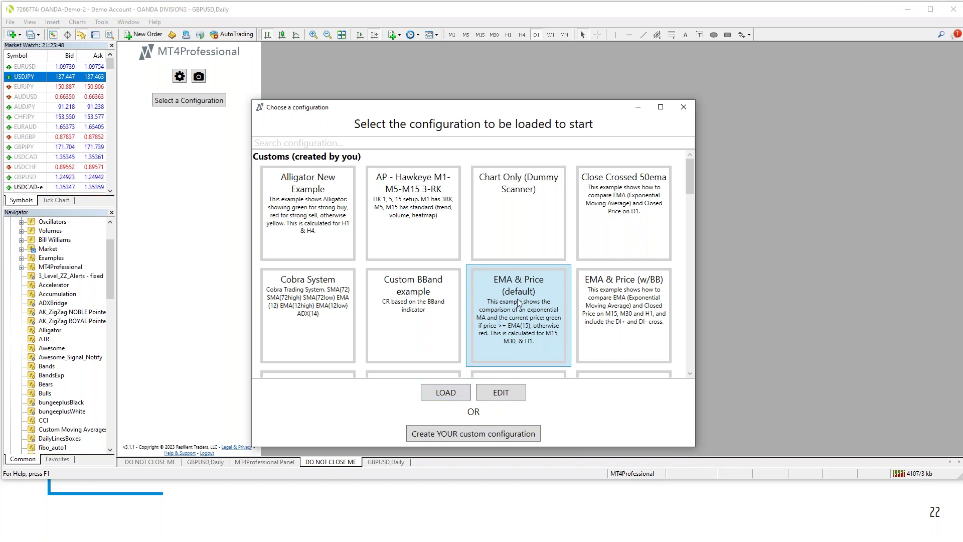
pyautogui.click(445, 392)
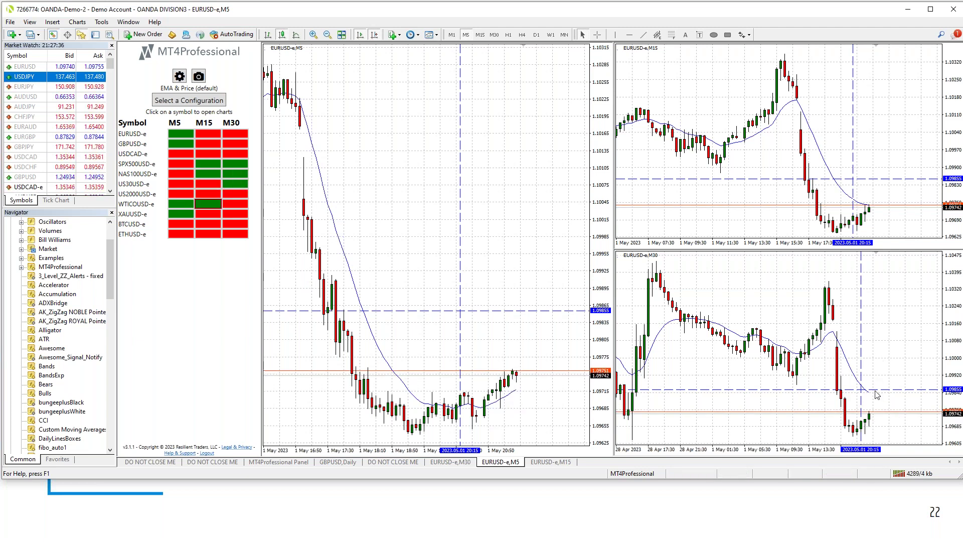
# View the EURUSD-e M30 chart at full size and open the GBPUSD-e charts from the scanner
pyautogui.moveTo(518, 391)
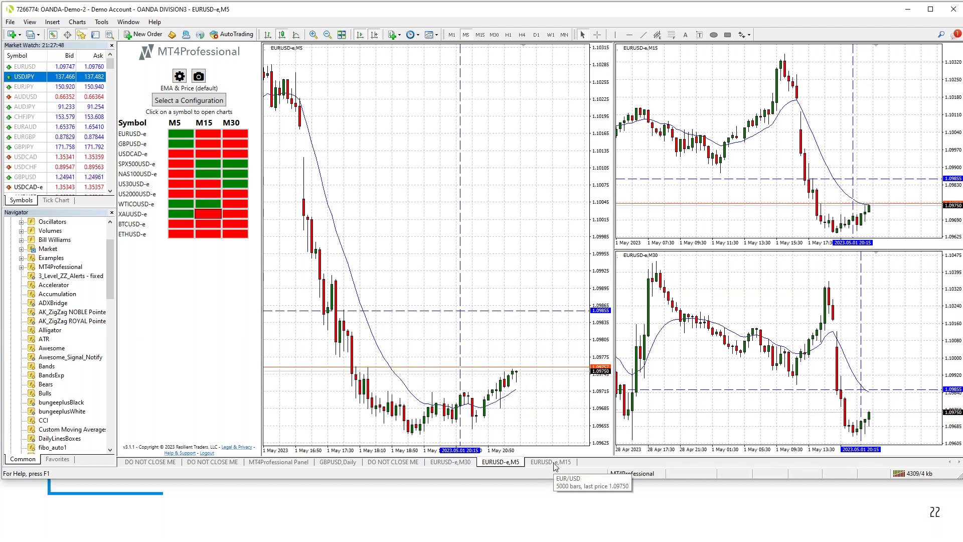
pyautogui.doubleClick(450, 462)
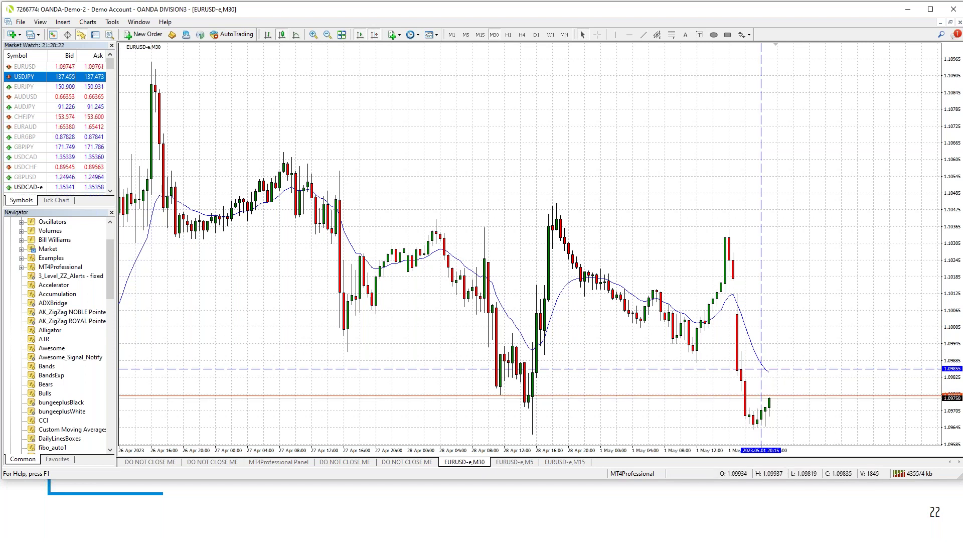
pyautogui.hotkey('alt', 'r')
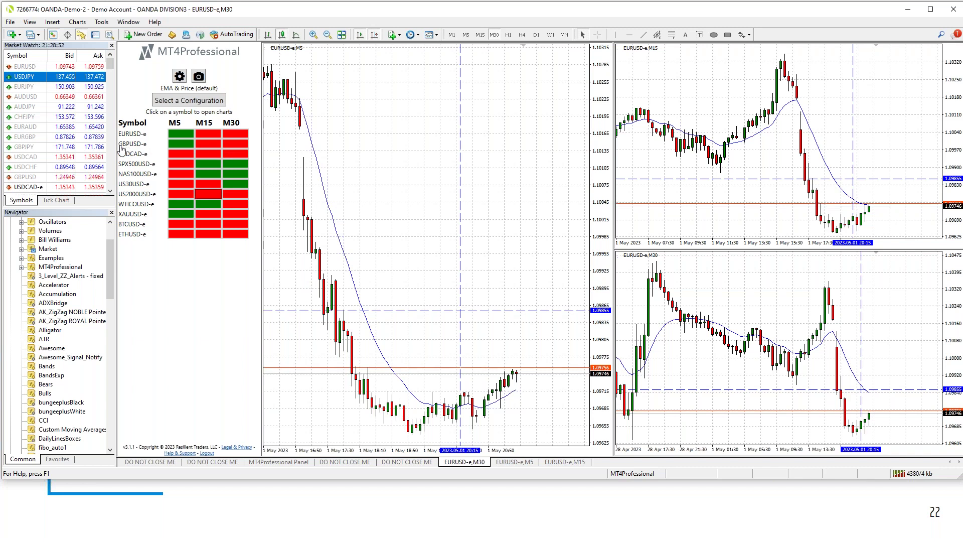
pyautogui.click(133, 144)
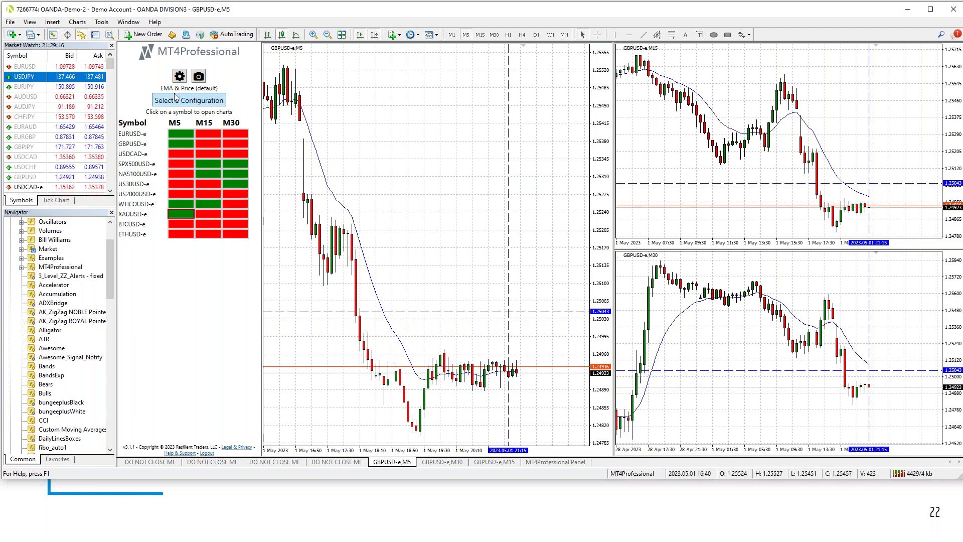
# Edit the "EMA & Price (default)" configuration and open its workspace charts configurator
pyautogui.click(194, 102)
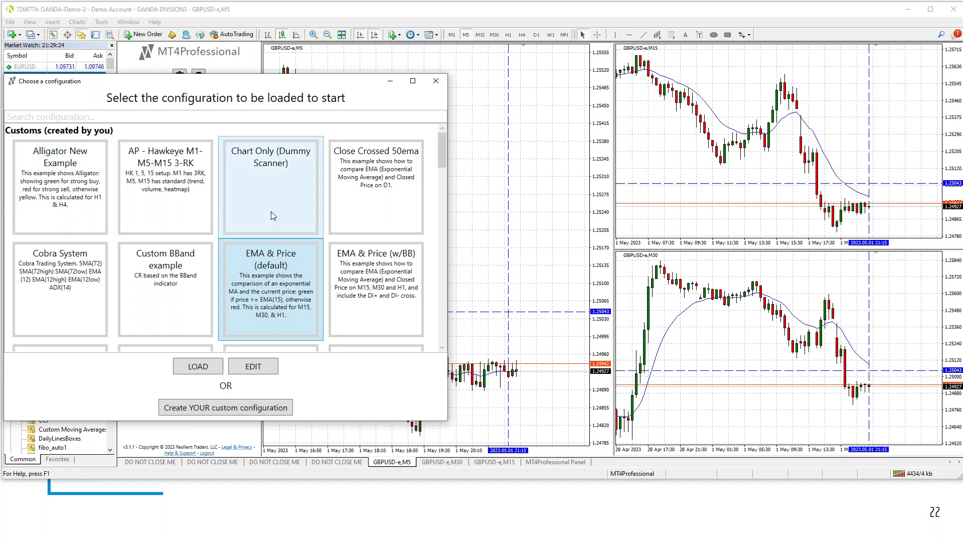
pyautogui.click(261, 370)
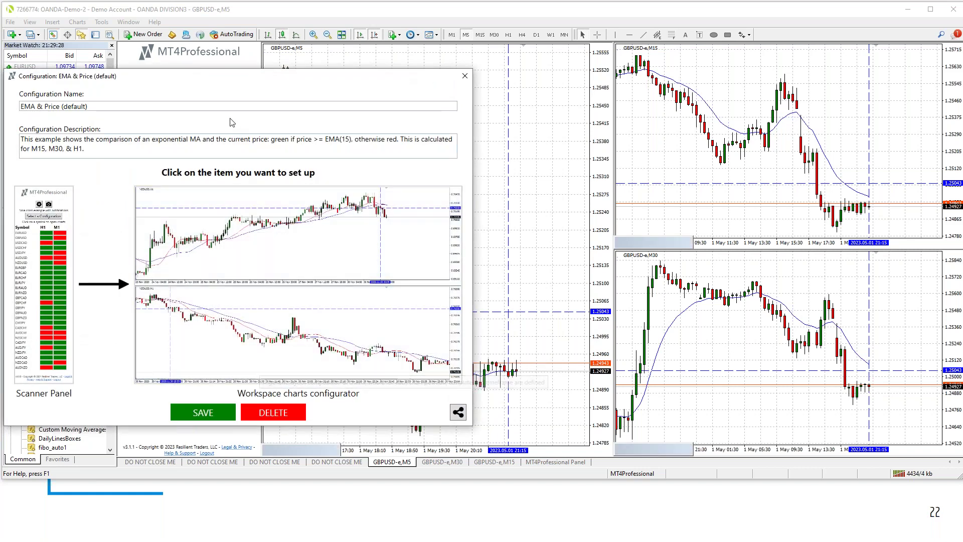
pyautogui.click(465, 76)
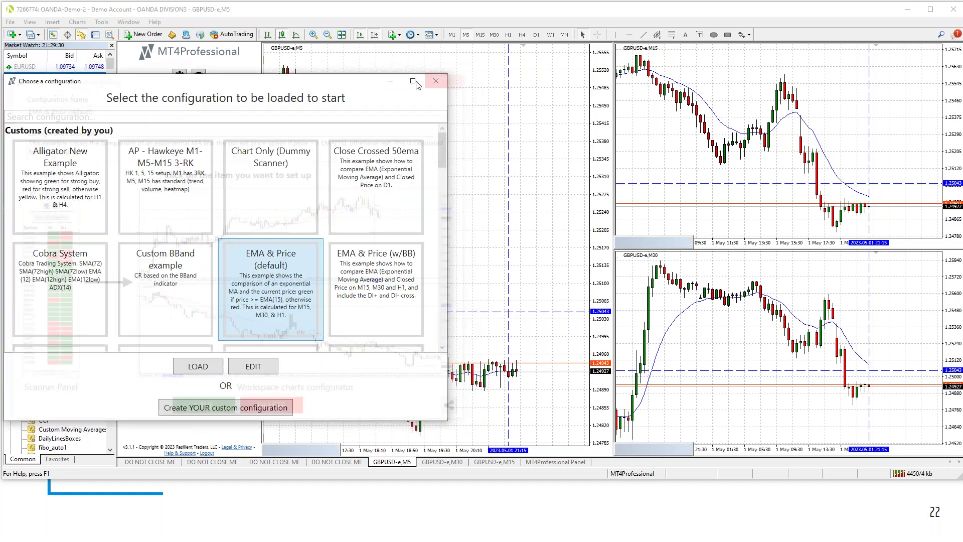
pyautogui.moveTo(257, 81); pyautogui.dragTo(505, 75)
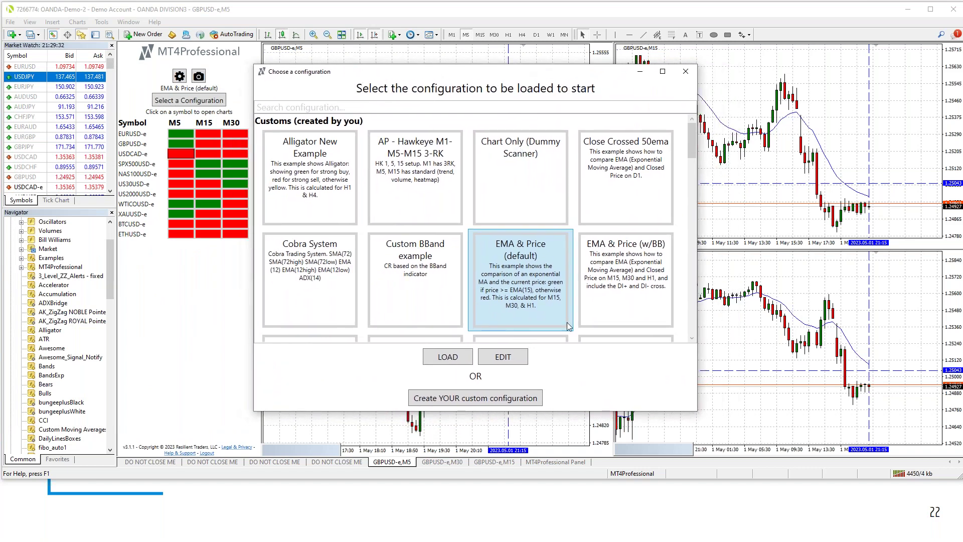
pyautogui.click(516, 357)
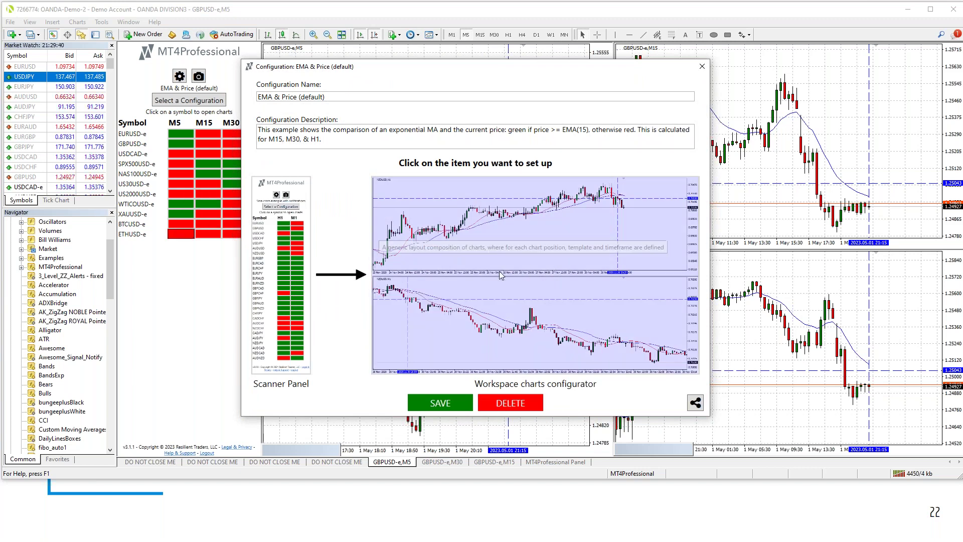
pyautogui.click(525, 270)
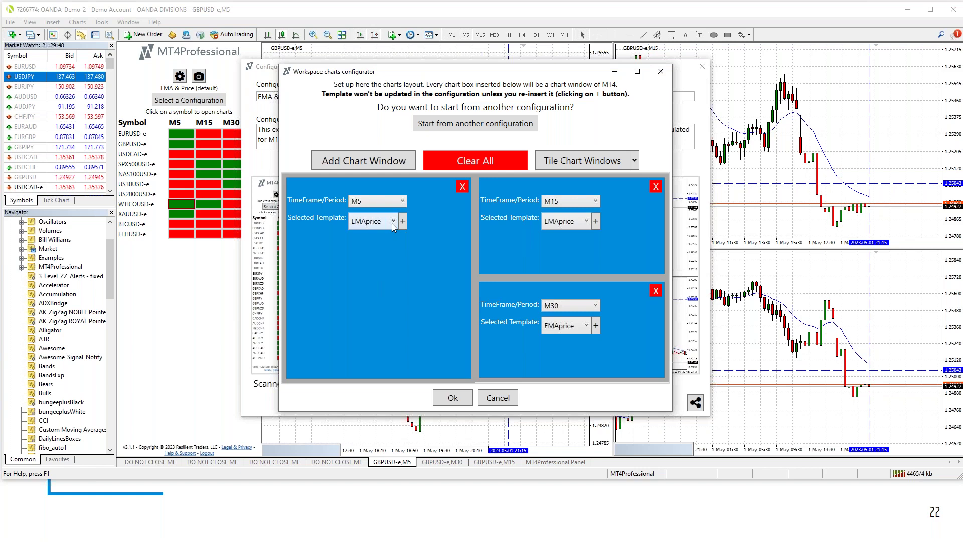
# Examine the timeframe setting of the M5 chart box and browse the available template files without choosing one
pyautogui.click(402, 202)
pyautogui.click(403, 202)
pyautogui.click(402, 222)
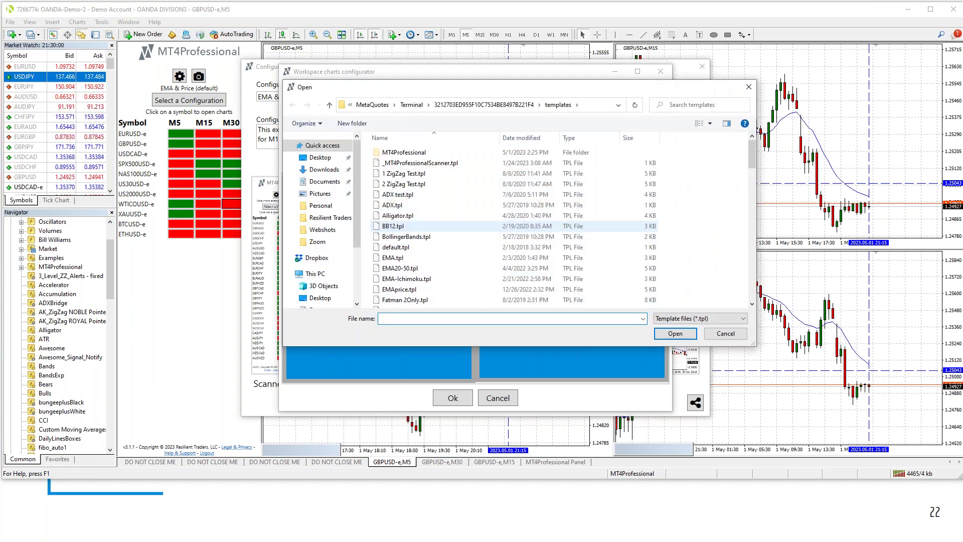
pyautogui.scroll(-4, 403, 226)
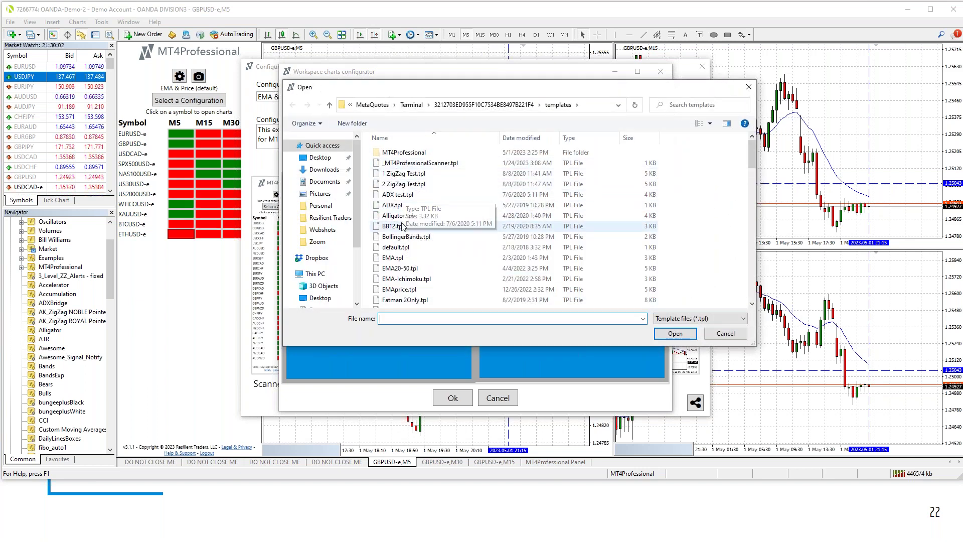
pyautogui.scroll(-5, 405, 225)
pyautogui.scroll(-6, 407, 225)
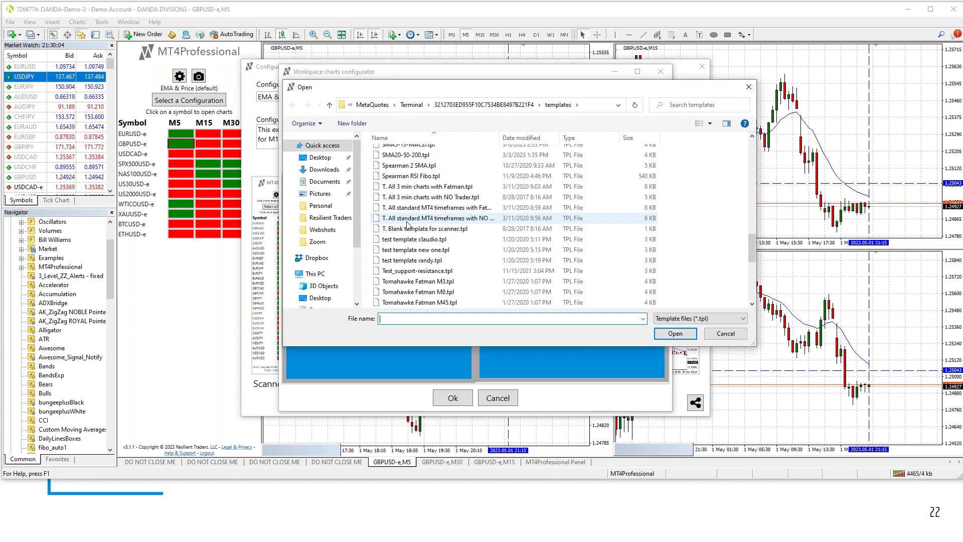
pyautogui.scroll(10, 407, 225)
pyautogui.scroll(10, 407, 225)
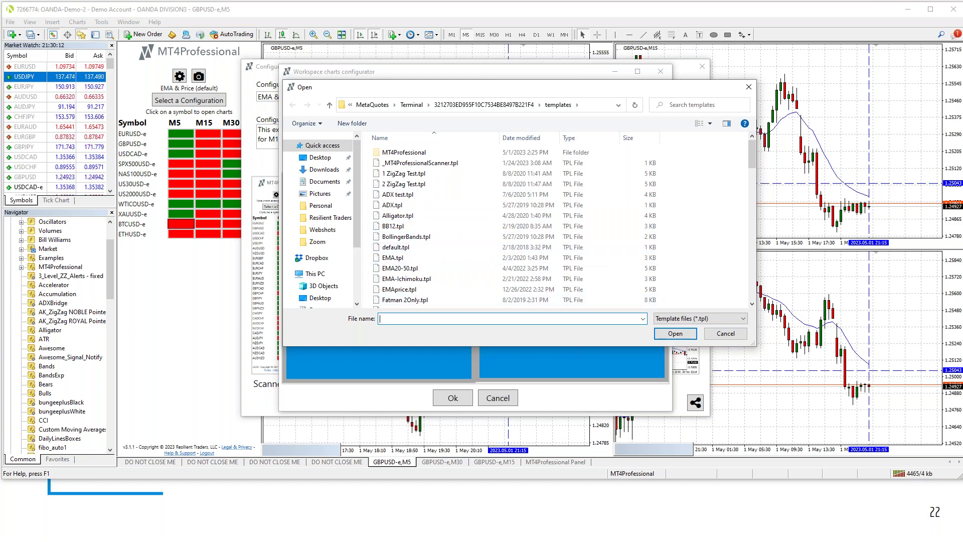
pyautogui.click(725, 334)
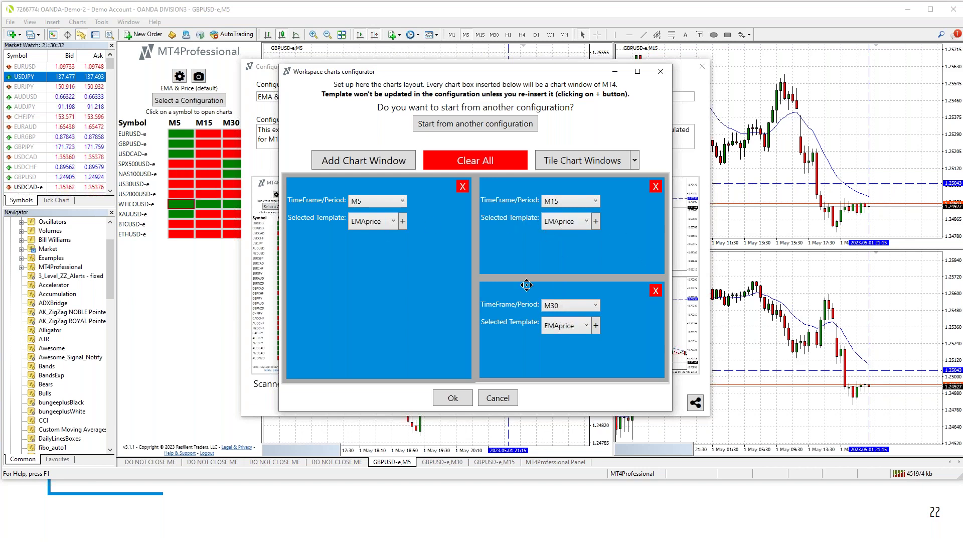
# Add a fourth chart window to the workspace layout and try the vertical and horizontal tilings before returning to the standard window tiling
pyautogui.click(363, 166)
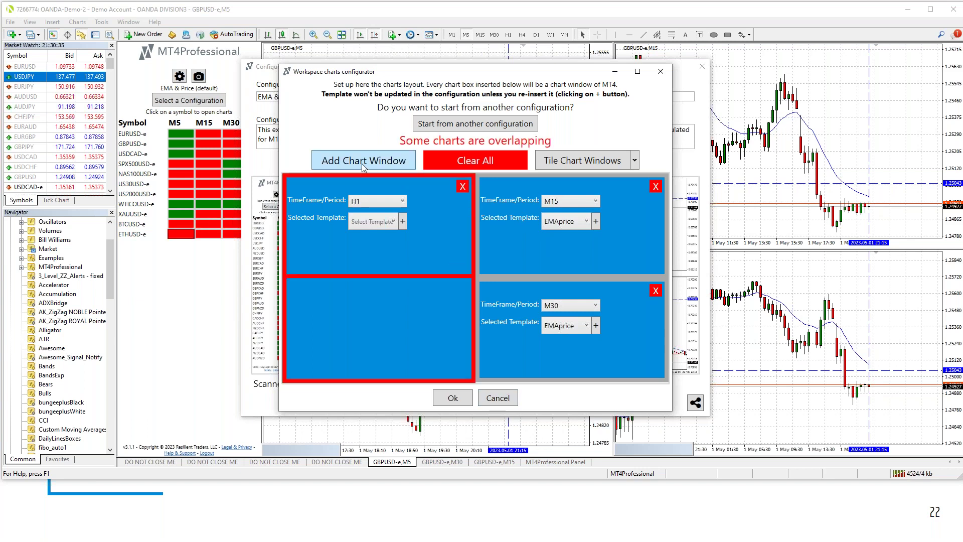
pyautogui.click(576, 162)
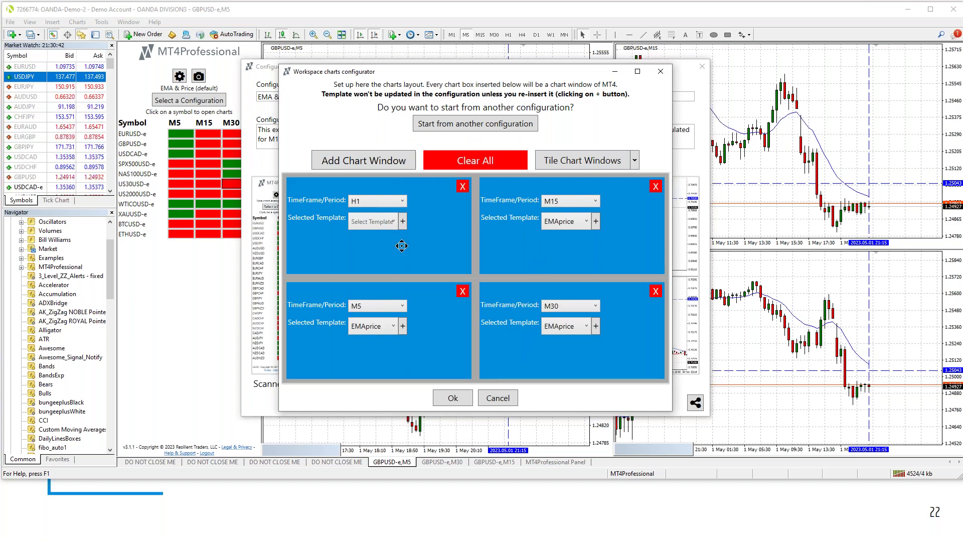
pyautogui.click(635, 162)
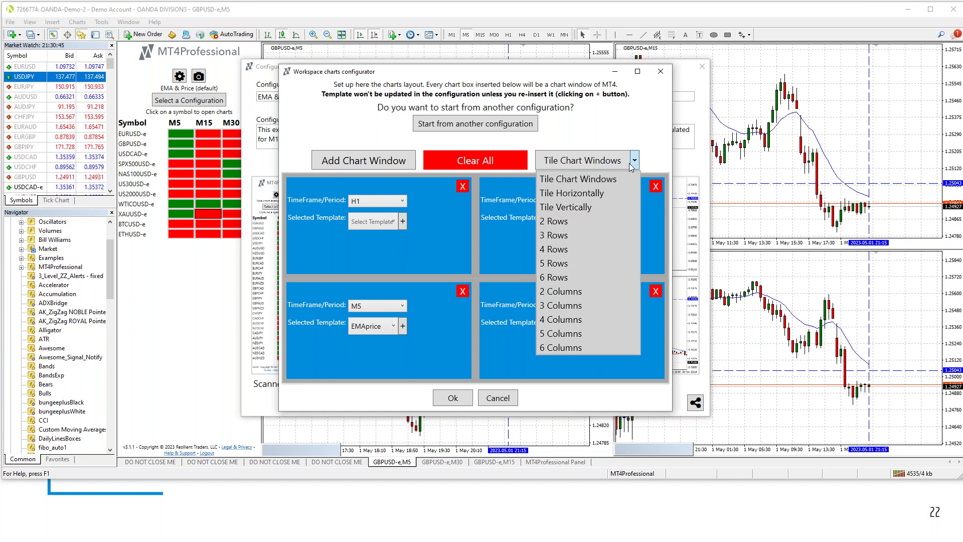
pyautogui.click(584, 207)
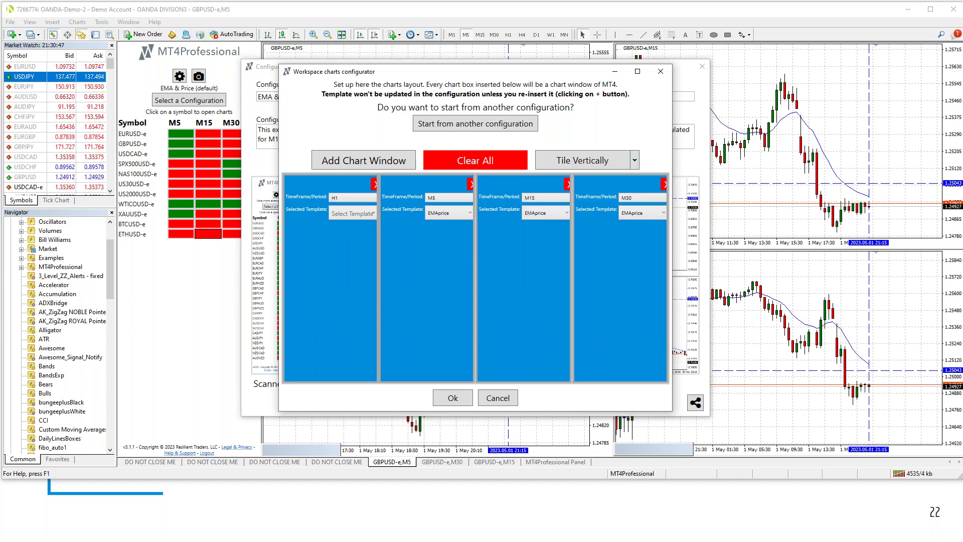
pyautogui.click(635, 161)
pyautogui.click(627, 193)
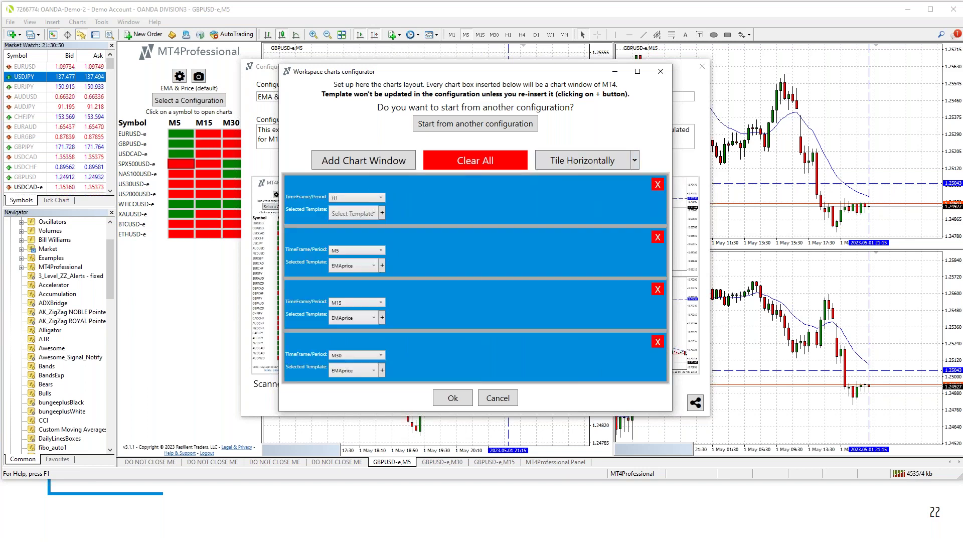
pyautogui.click(634, 168)
pyautogui.click(627, 180)
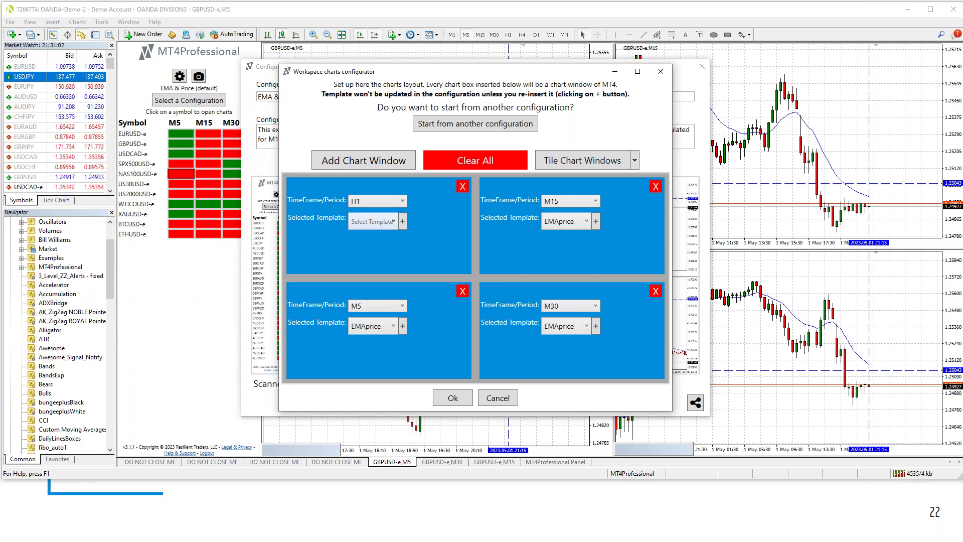
# Set the newly added chart box to the M5 timeframe with the EMAprice template
pyautogui.click(404, 206)
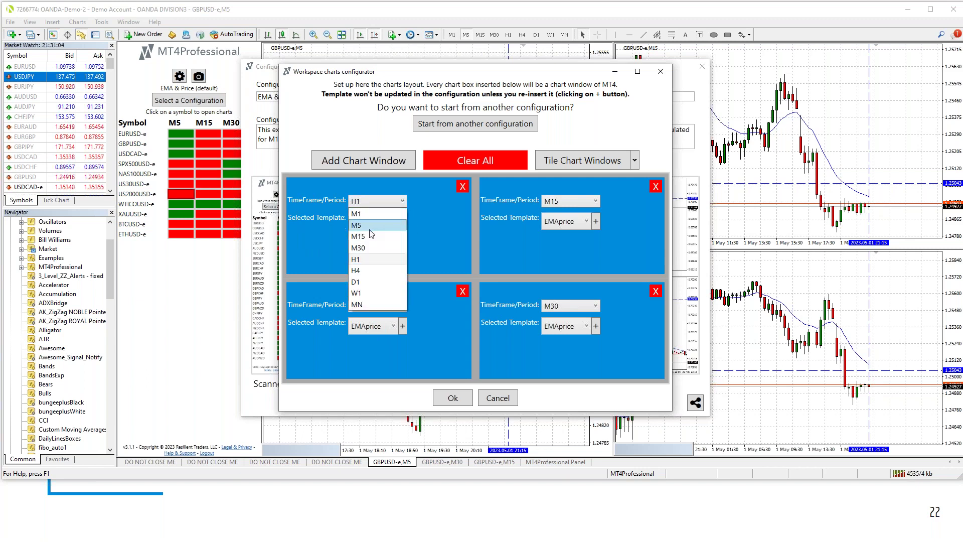
pyautogui.click(369, 230)
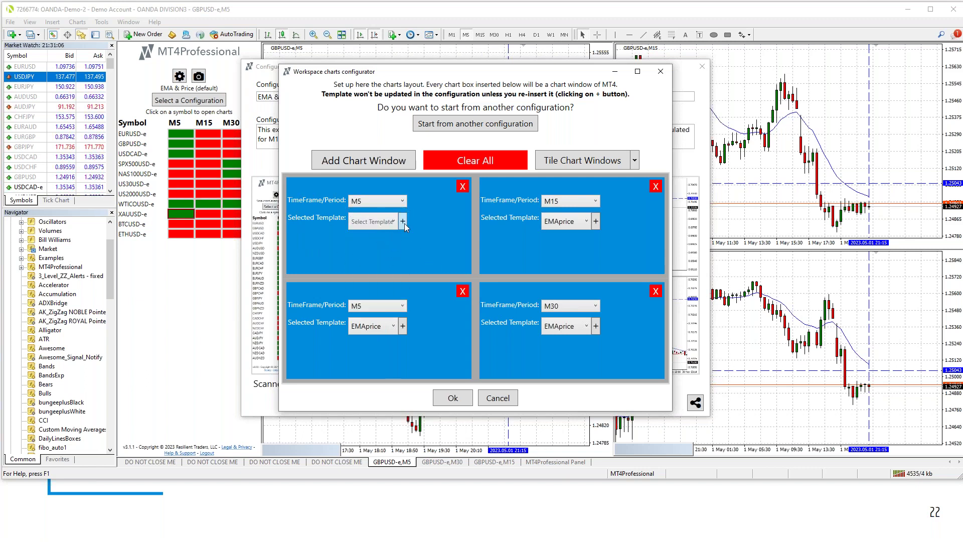
pyautogui.click(394, 221)
pyautogui.click(367, 236)
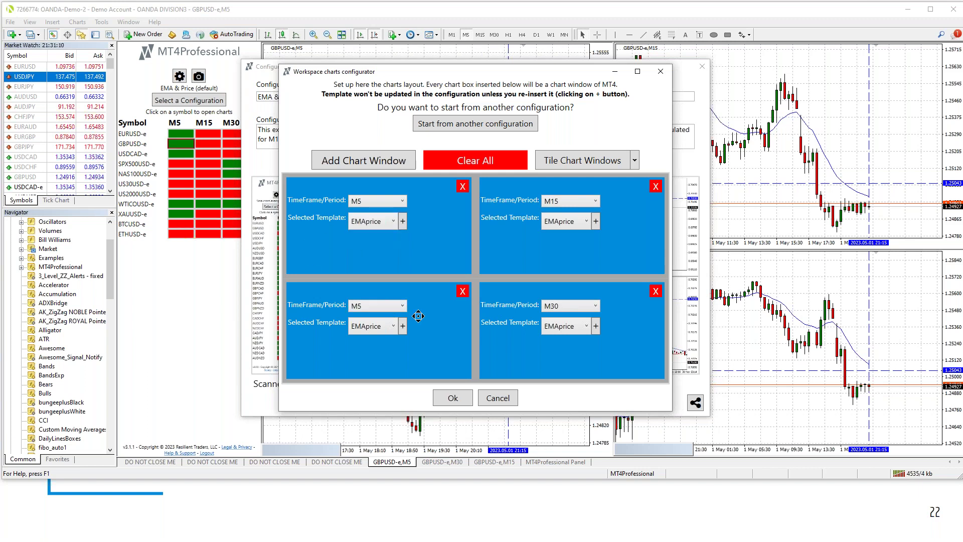
# Try setting the other three chart boxes to M15, M30 and H1, and discard the workspace layout changes
pyautogui.click(400, 308)
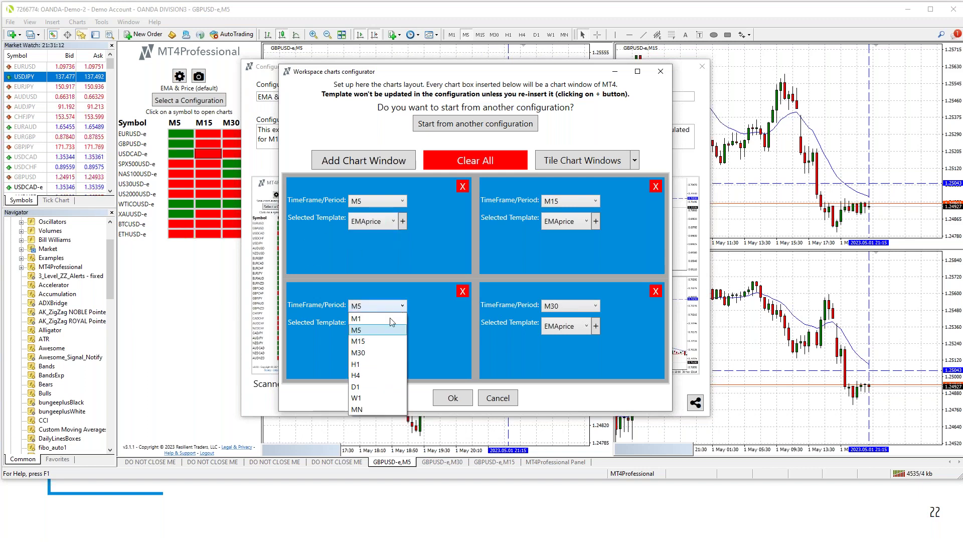
pyautogui.click(375, 341)
pyautogui.click(595, 201)
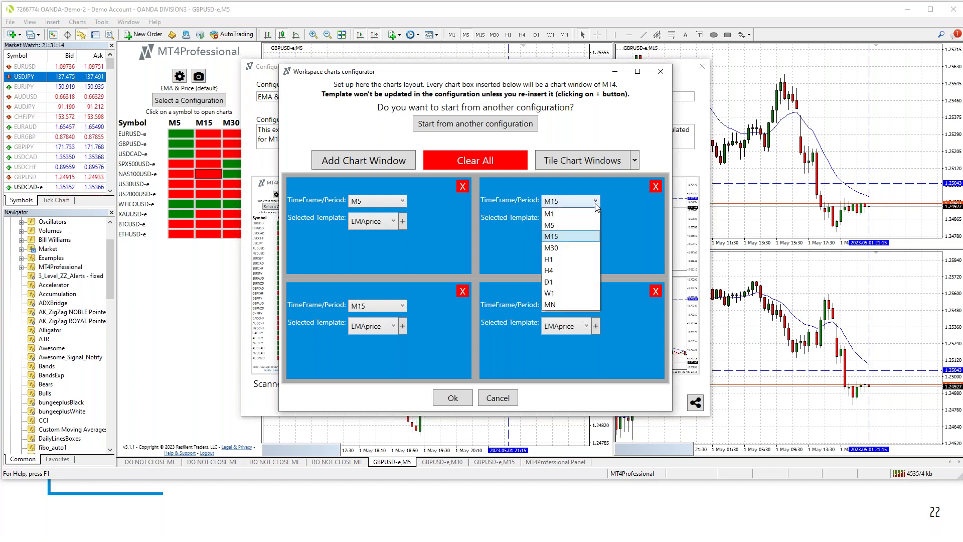
pyautogui.click(564, 248)
pyautogui.click(596, 306)
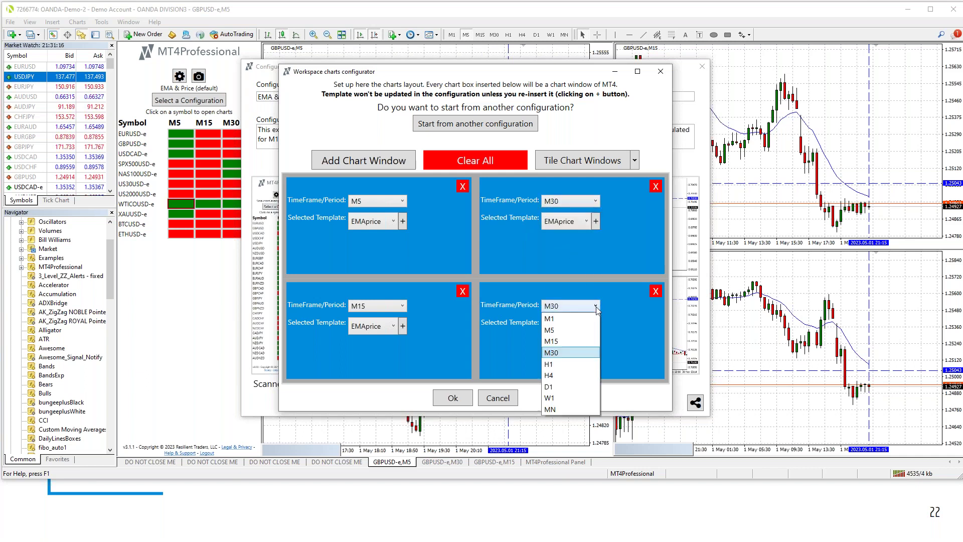
pyautogui.click(564, 352)
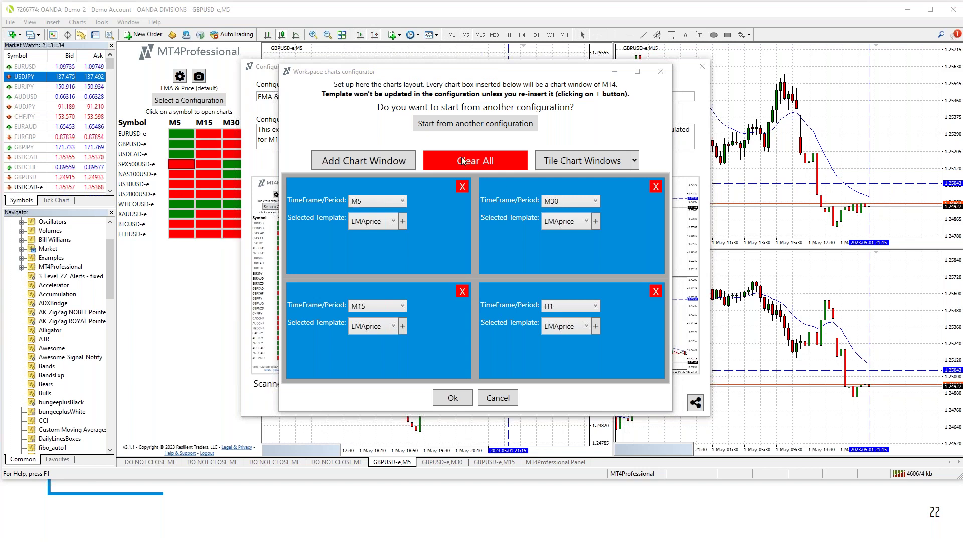
pyautogui.click(498, 397)
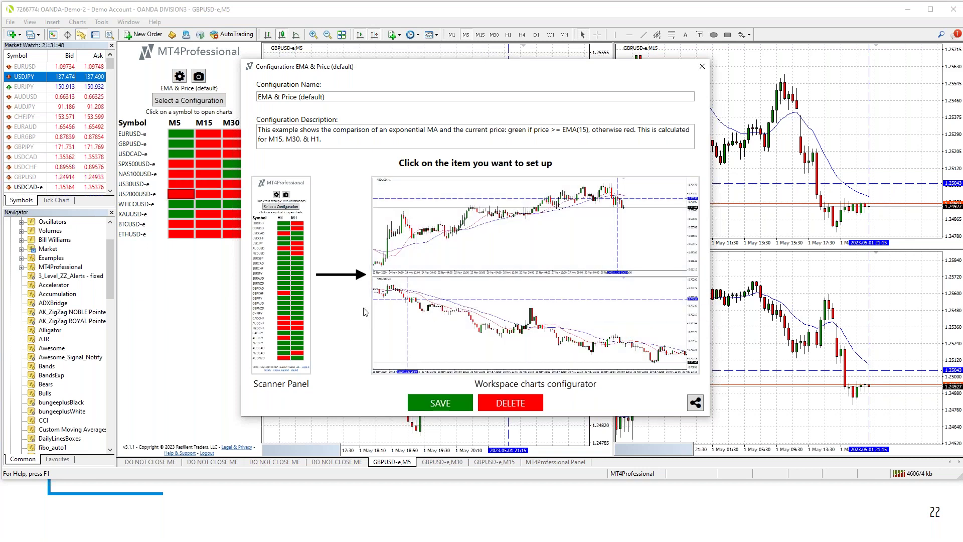
# Open the scanner column configurator of the "EMA & Price (default)" configuration and maximize its window
pyautogui.click(294, 284)
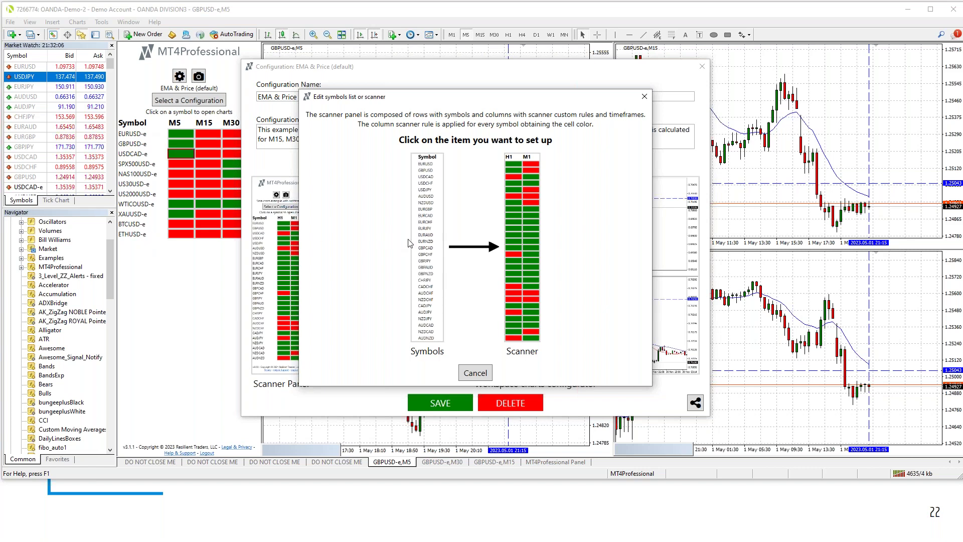
pyautogui.click(525, 209)
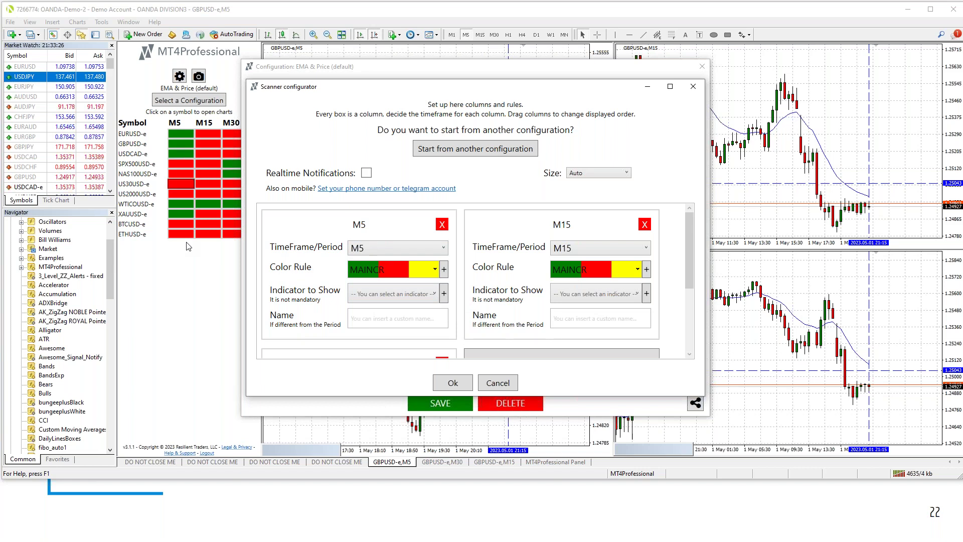
pyautogui.click(669, 90)
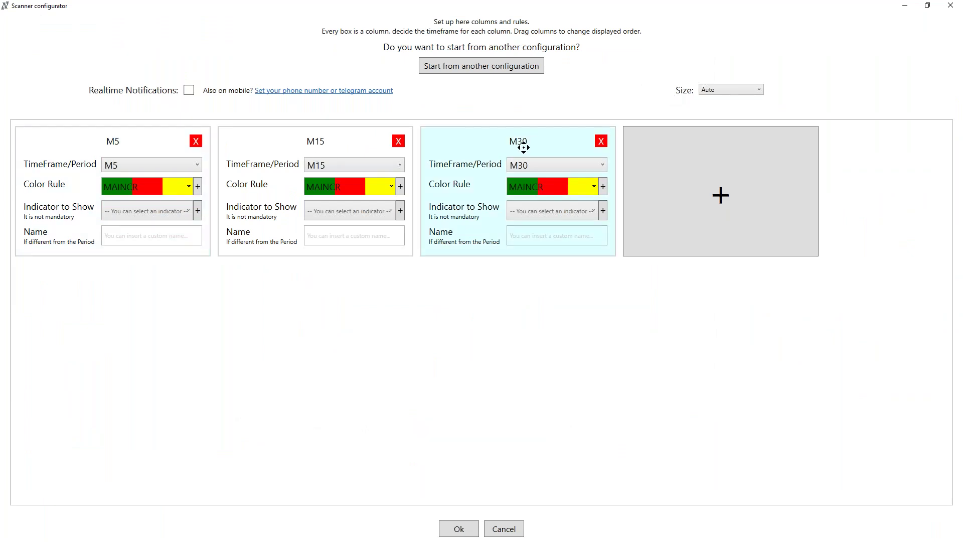
# Try adding an H1 scanner column with the MAINCR color rule, remove it again and restore the configurator's window size
pyautogui.click(720, 195)
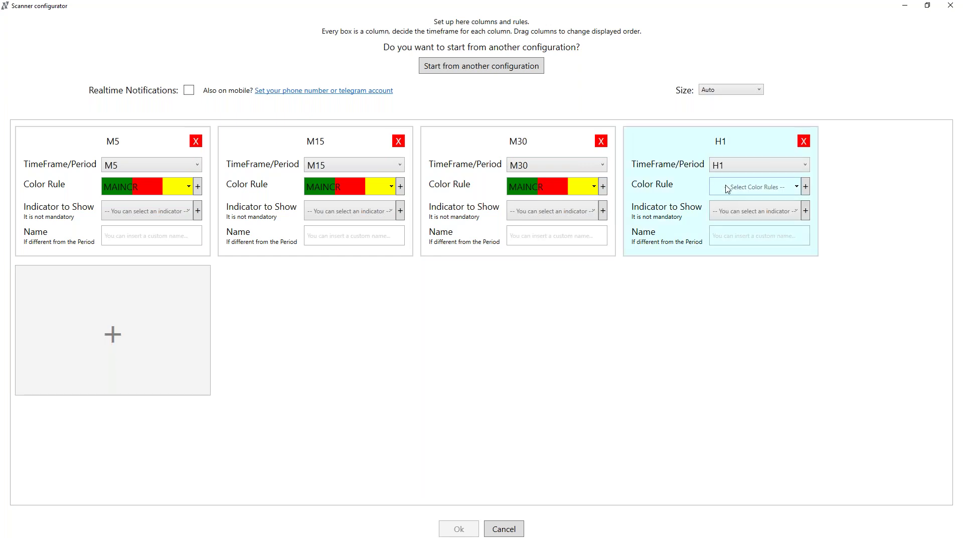
pyautogui.click(807, 169)
pyautogui.click(742, 234)
pyautogui.moveTo(665, 185)
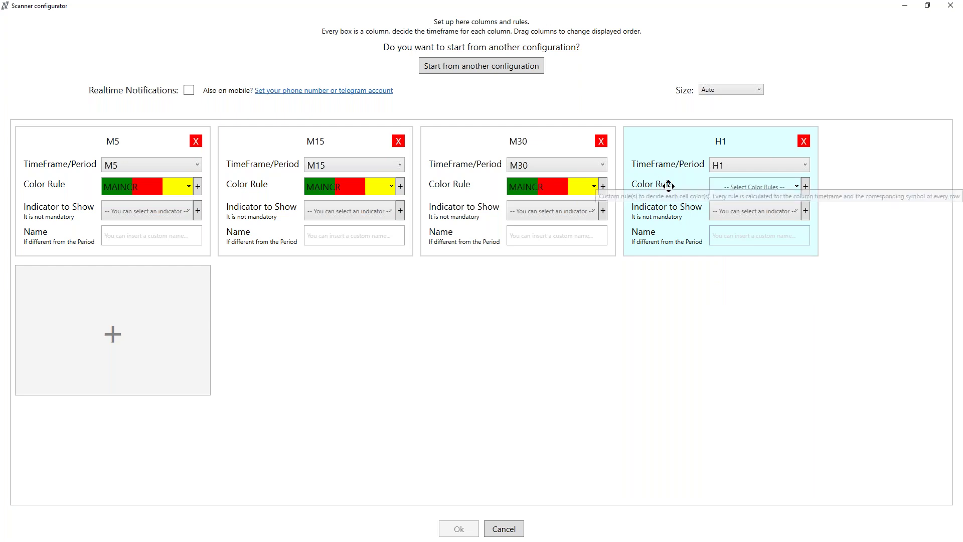
pyautogui.click(785, 188)
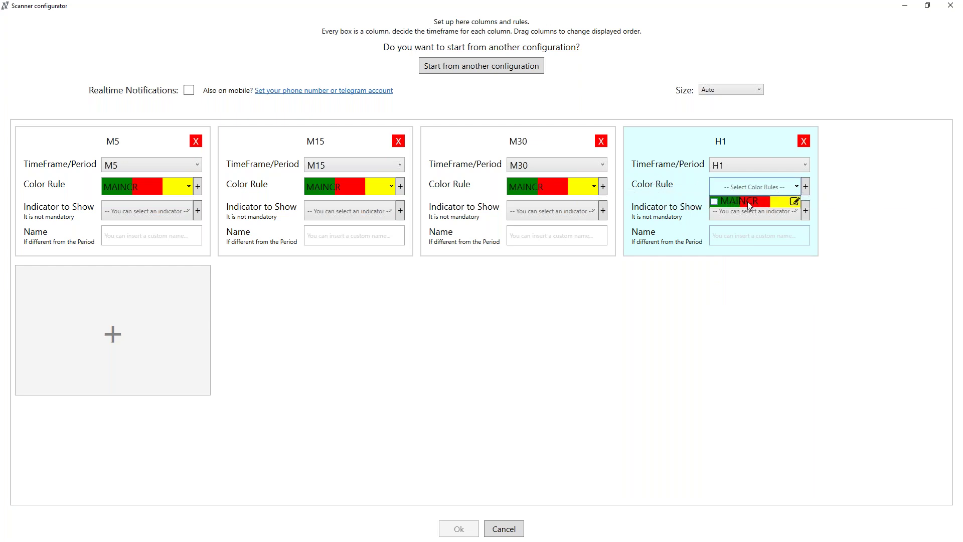
pyautogui.click(714, 202)
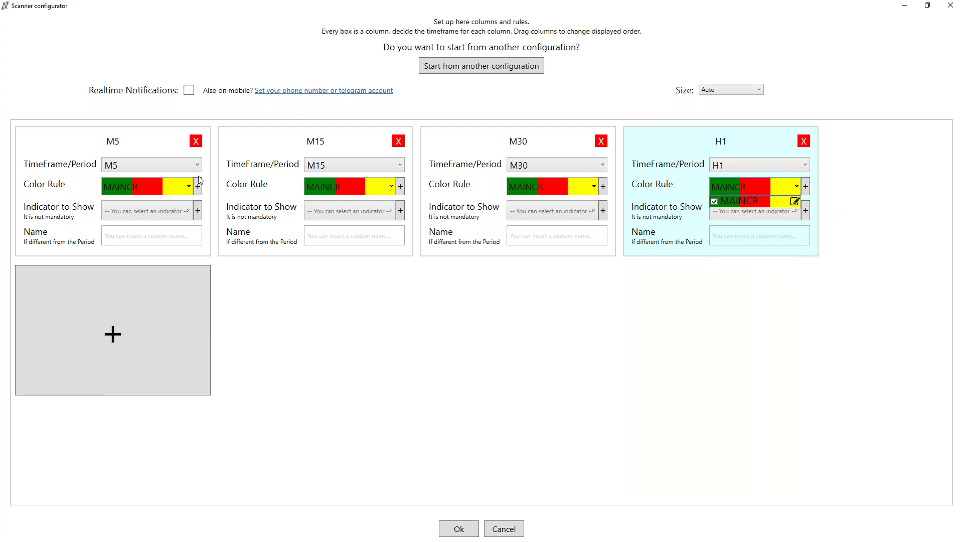
pyautogui.click(803, 140)
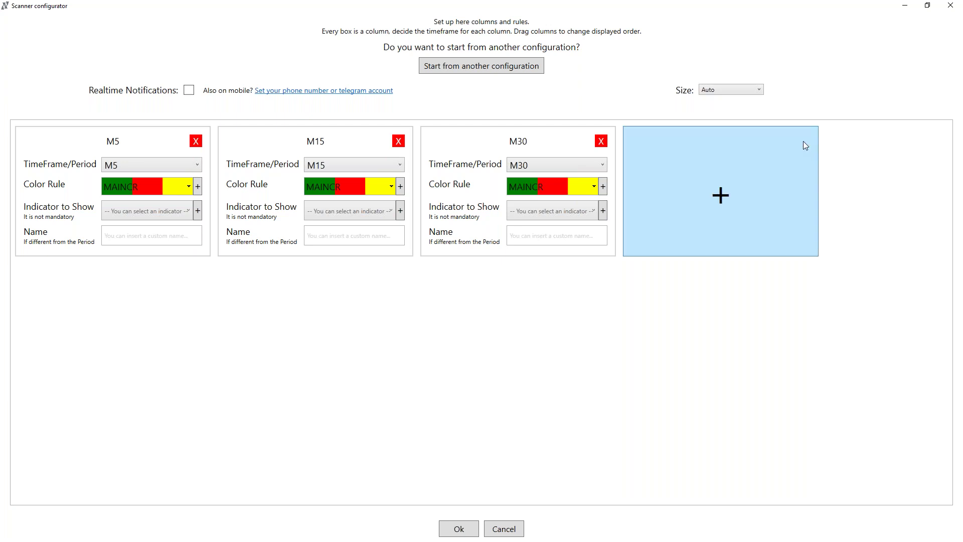
pyautogui.click(927, 6)
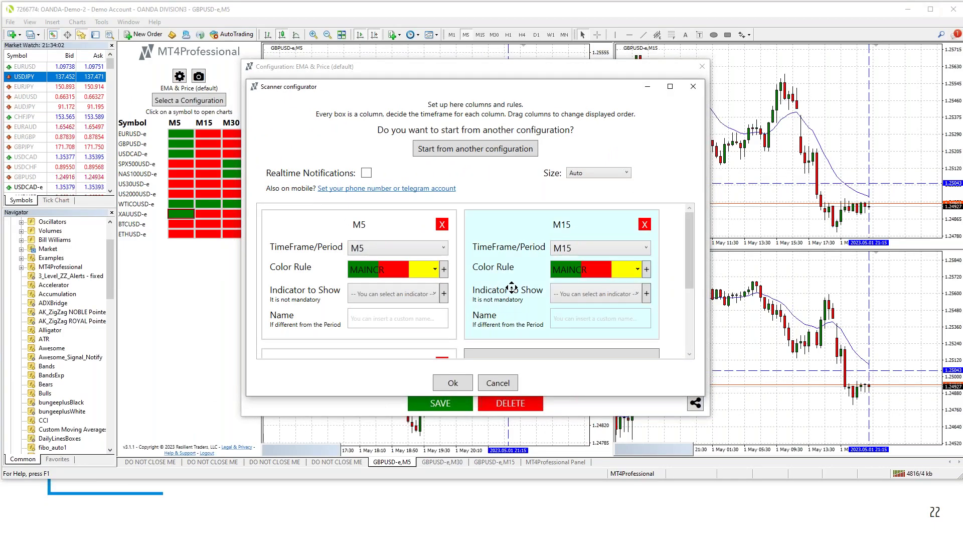
# Examine the conditions sets of the M5 column's MAINCR color rule and return to the configuration list without saving
pyautogui.click(435, 269)
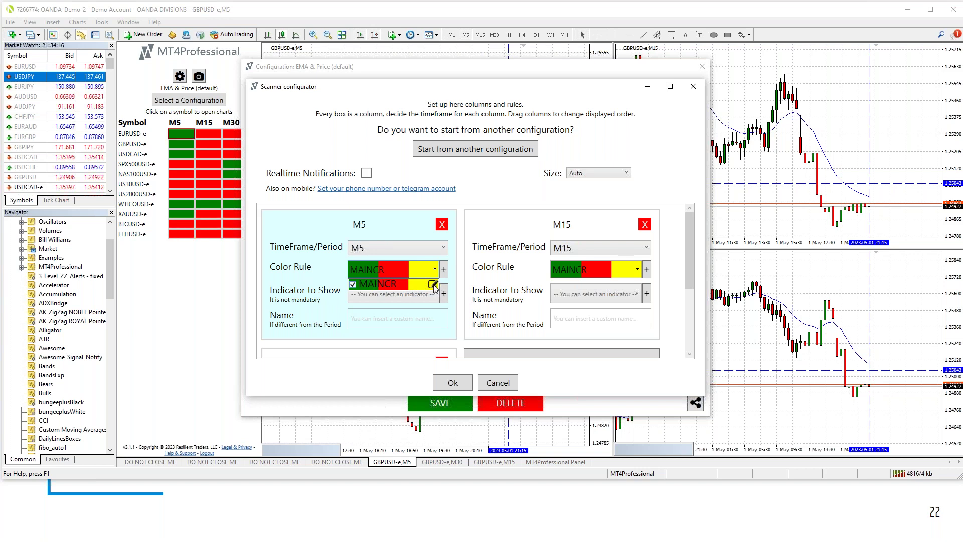
pyautogui.click(432, 285)
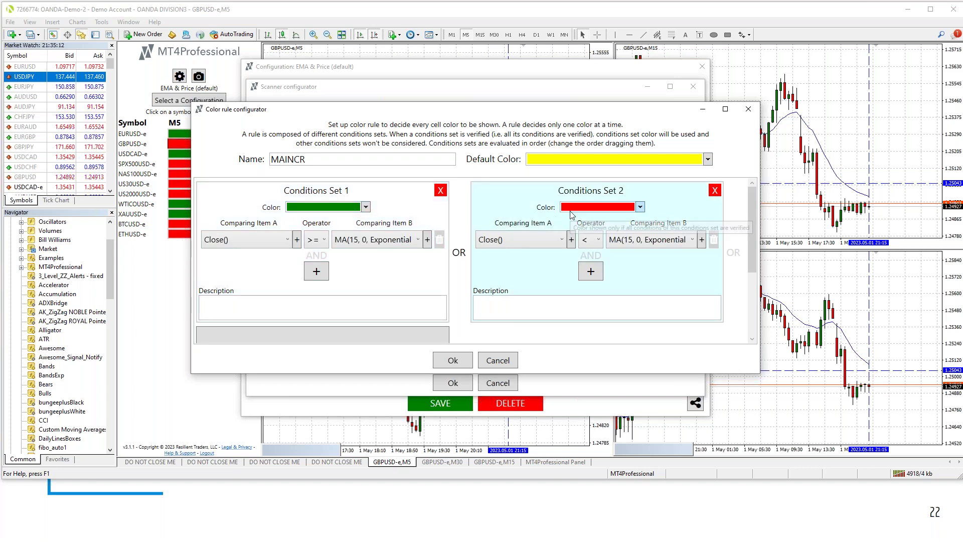
pyautogui.scroll(-3, 447, 248)
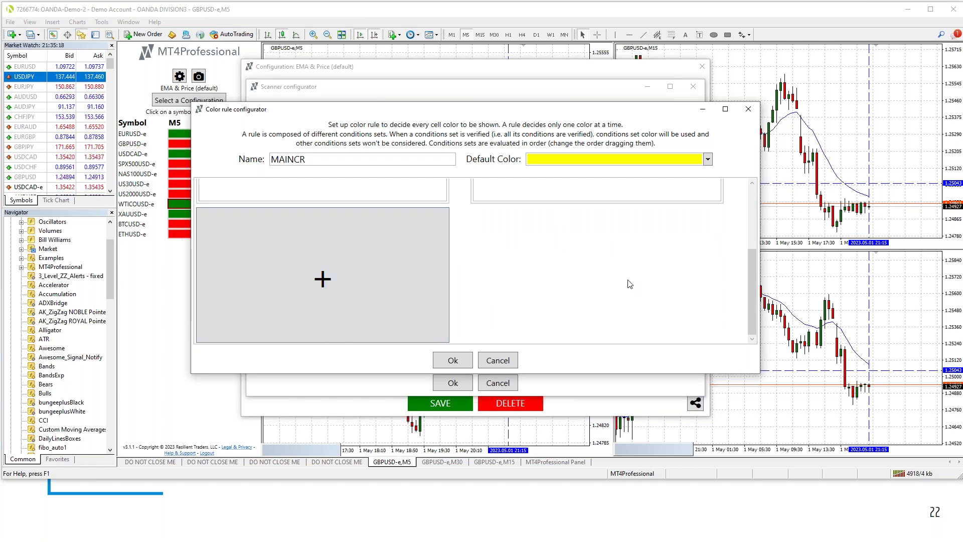
pyautogui.scroll(3, 627, 279)
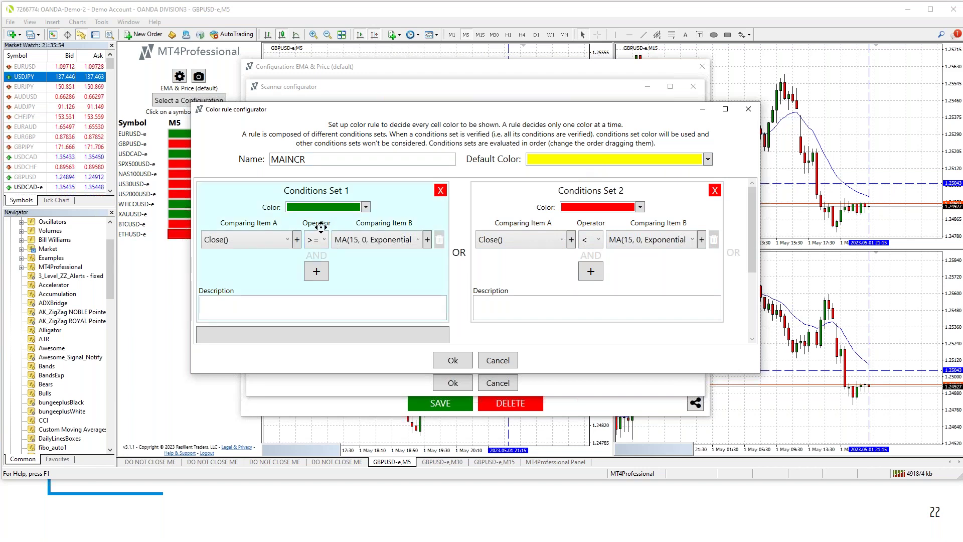
pyautogui.click(499, 360)
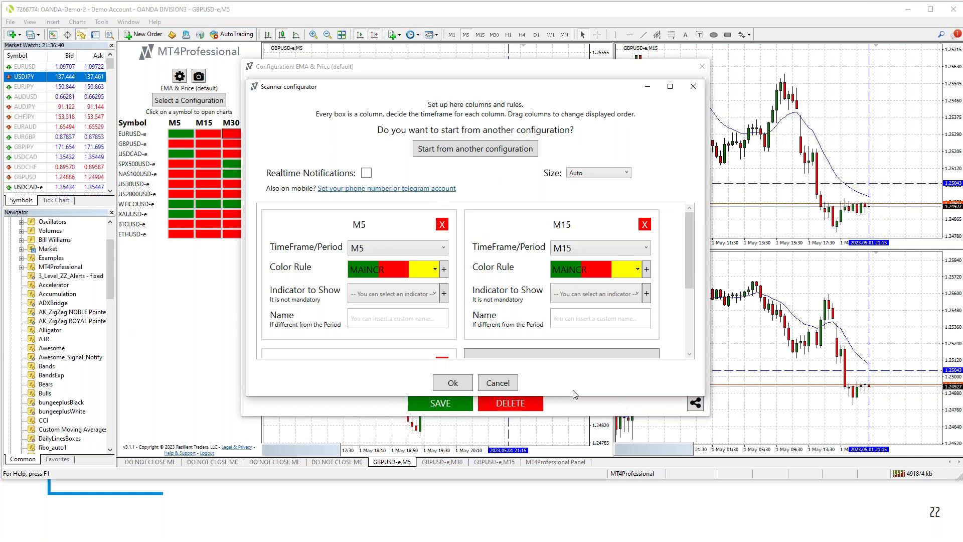
pyautogui.click(507, 384)
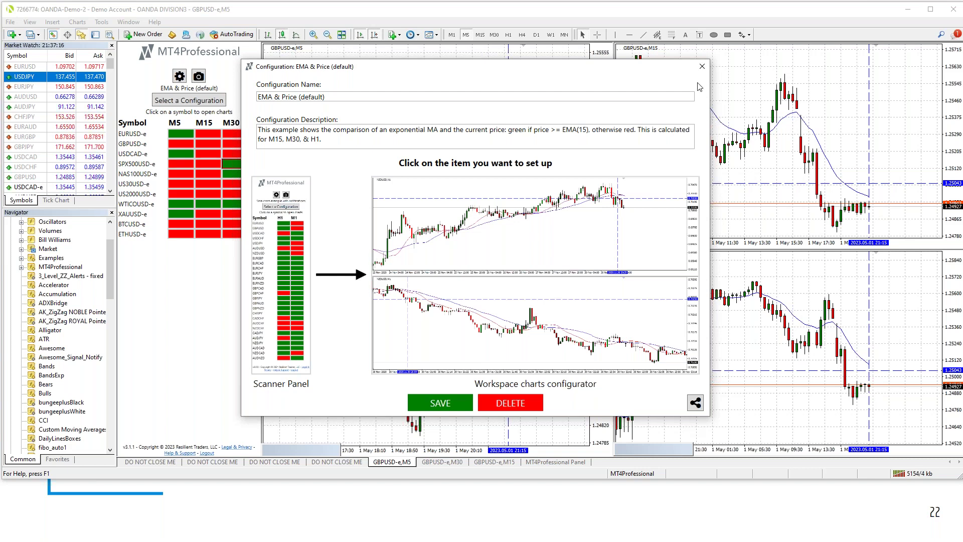
pyautogui.click(702, 66)
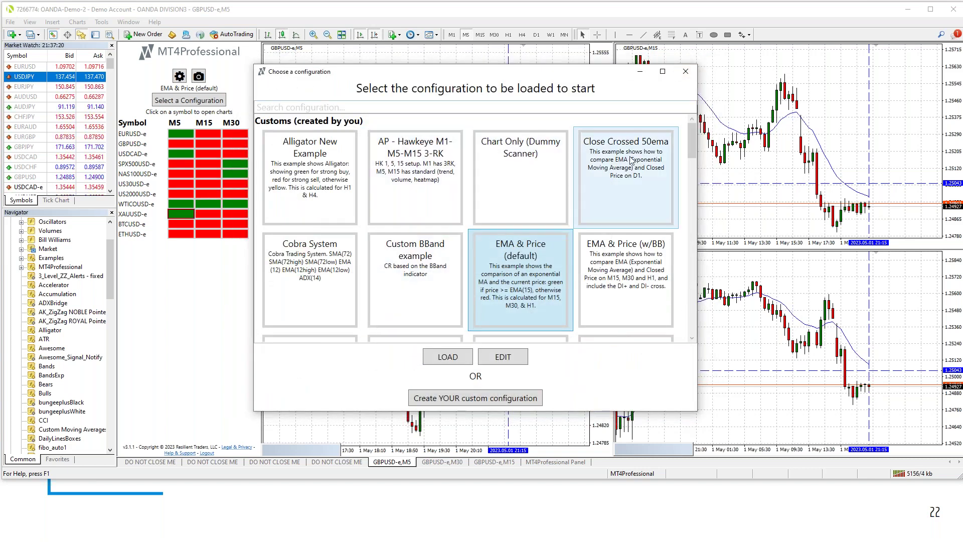
# Browse the custom, preset and received configurations in the configuration list
pyautogui.moveTo(693, 134); pyautogui.dragTo(708, 326)
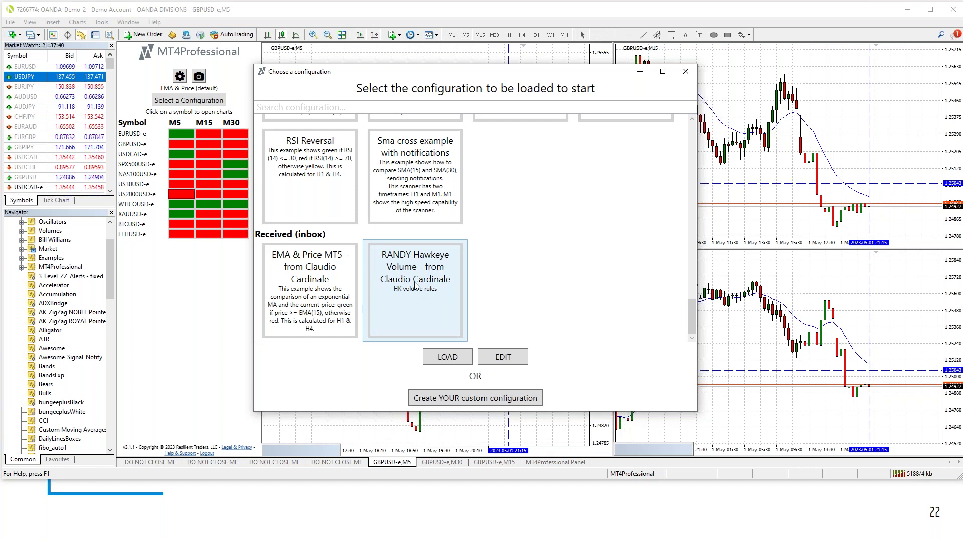
pyautogui.scroll(5, 416, 286)
pyautogui.scroll(-5, 416, 286)
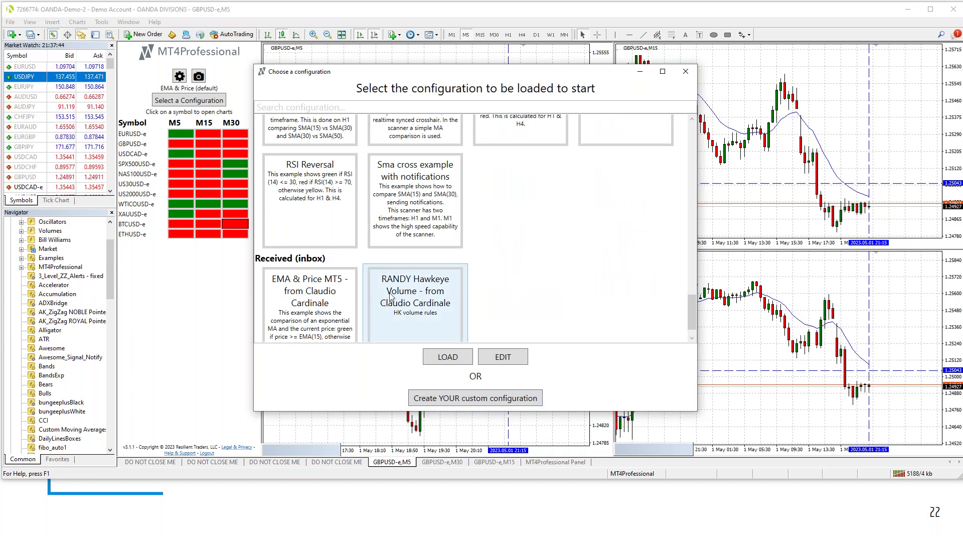
pyautogui.click(394, 216)
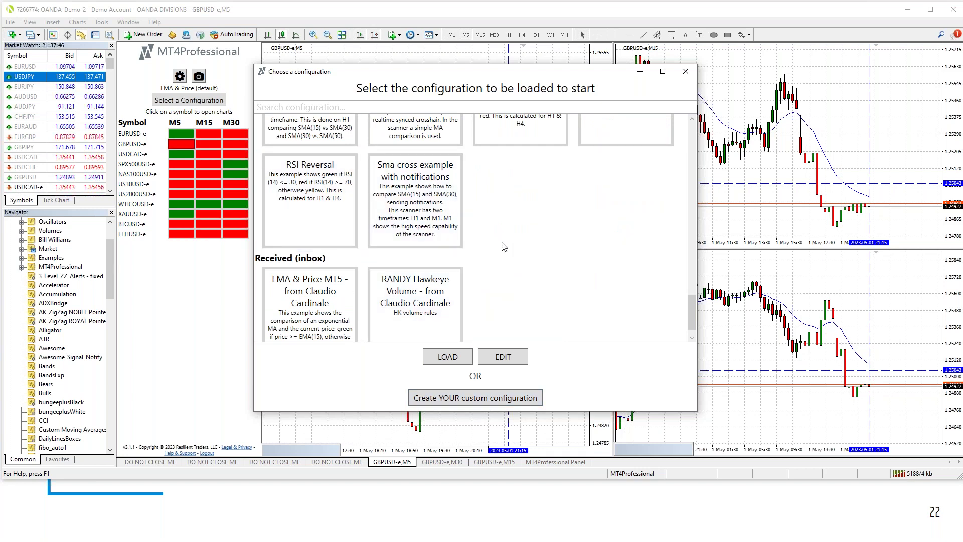
pyautogui.scroll(10, 497, 245)
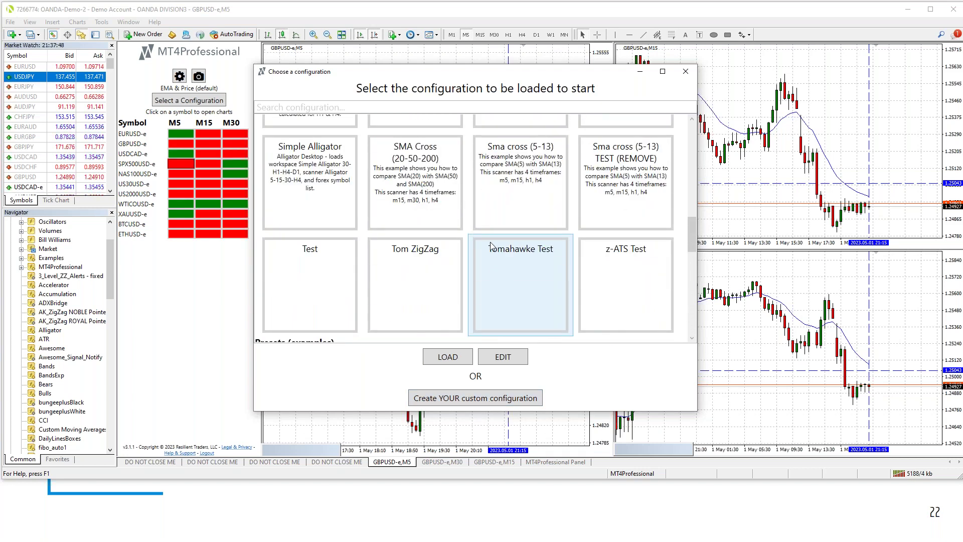
pyautogui.scroll(8, 446, 194)
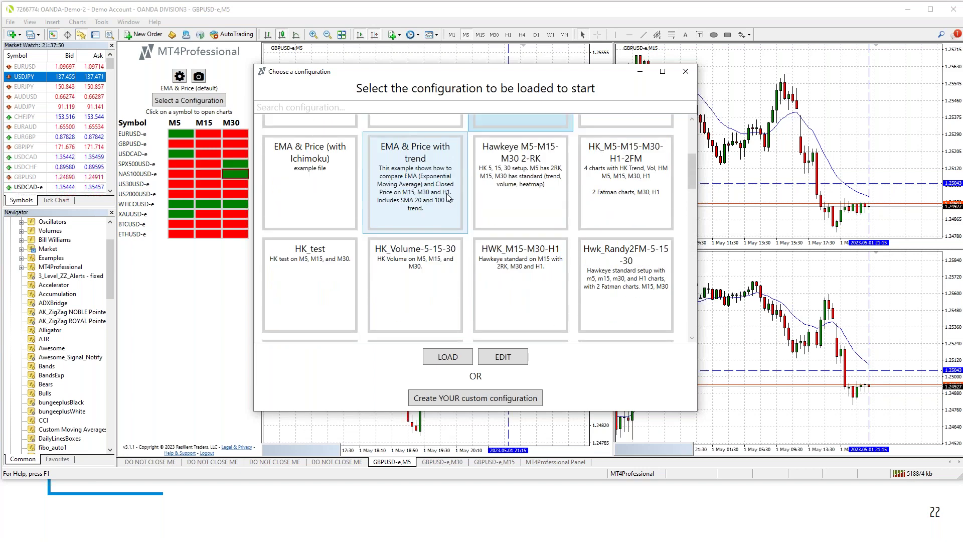
# Close the configuration list without loading anything, reopen it and load the custom My MACD configuration
pyautogui.scroll(5, 447, 197)
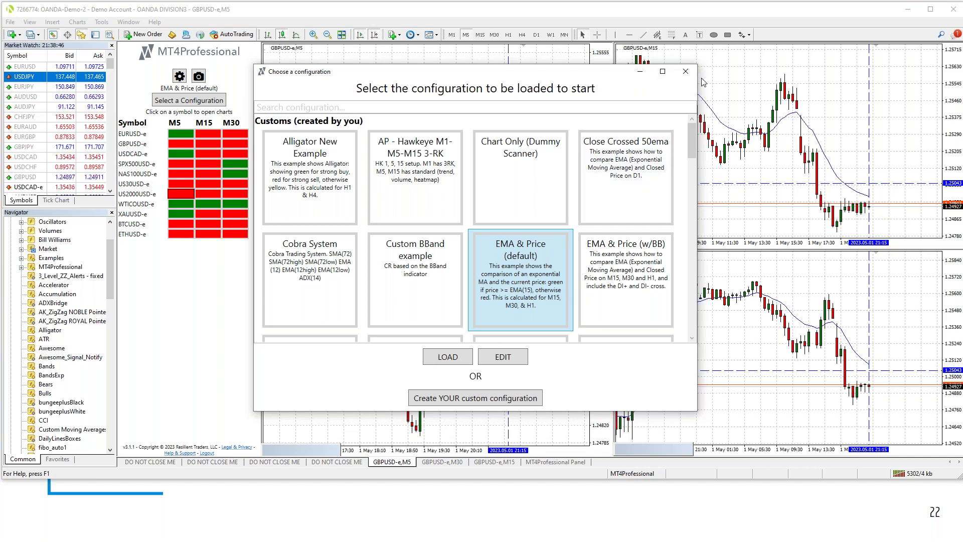
pyautogui.click(685, 71)
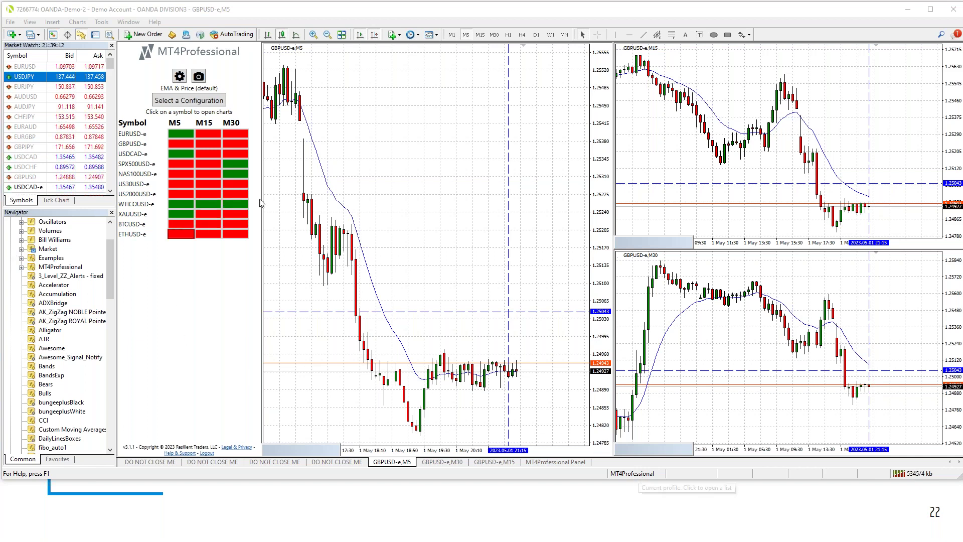
pyautogui.click(186, 100)
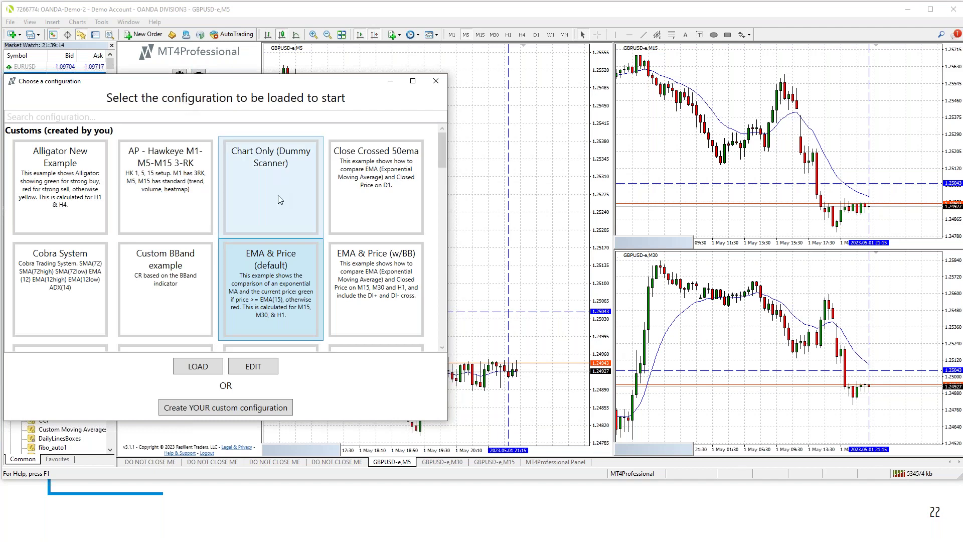
pyautogui.scroll(-3, 278, 196)
pyautogui.scroll(-3, 280, 200)
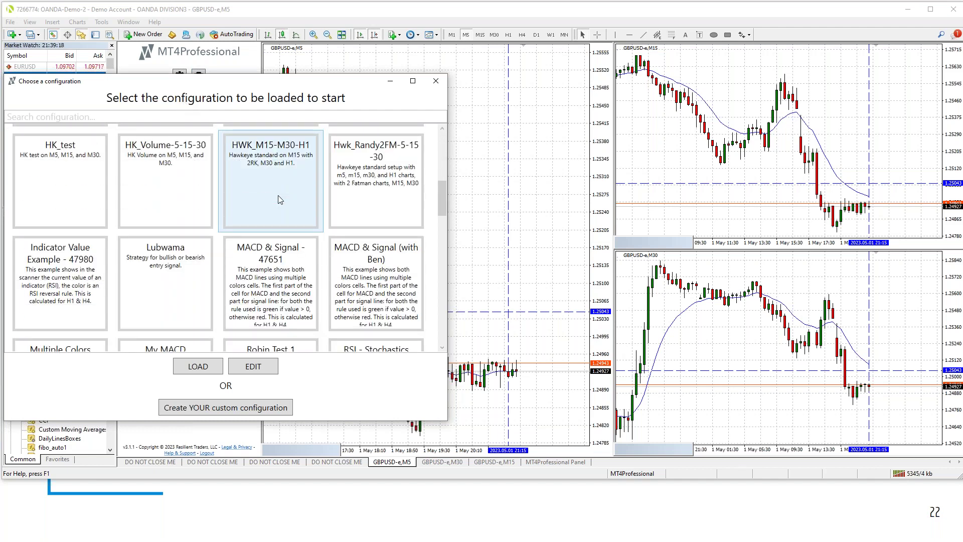
pyautogui.scroll(-2, 280, 199)
pyautogui.scroll(-2, 280, 199)
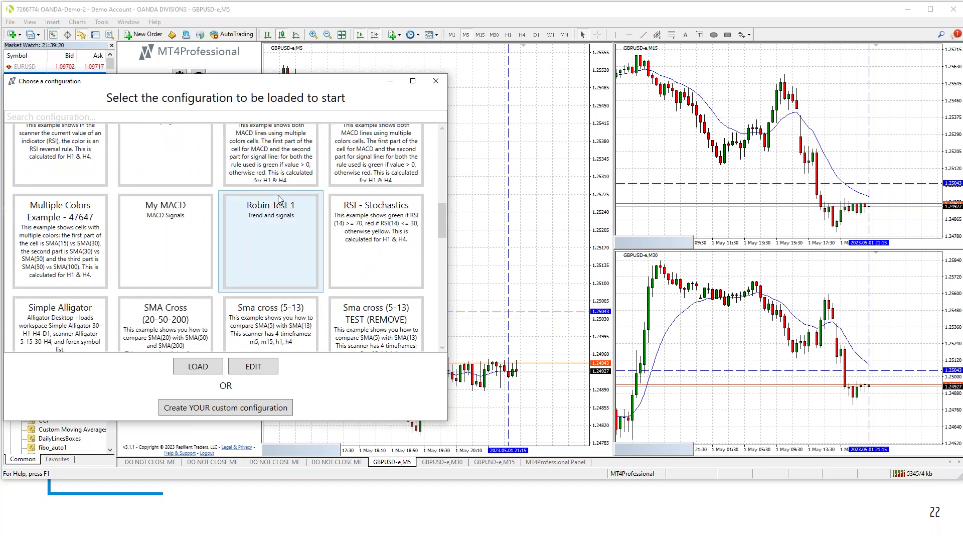
pyautogui.click(166, 239)
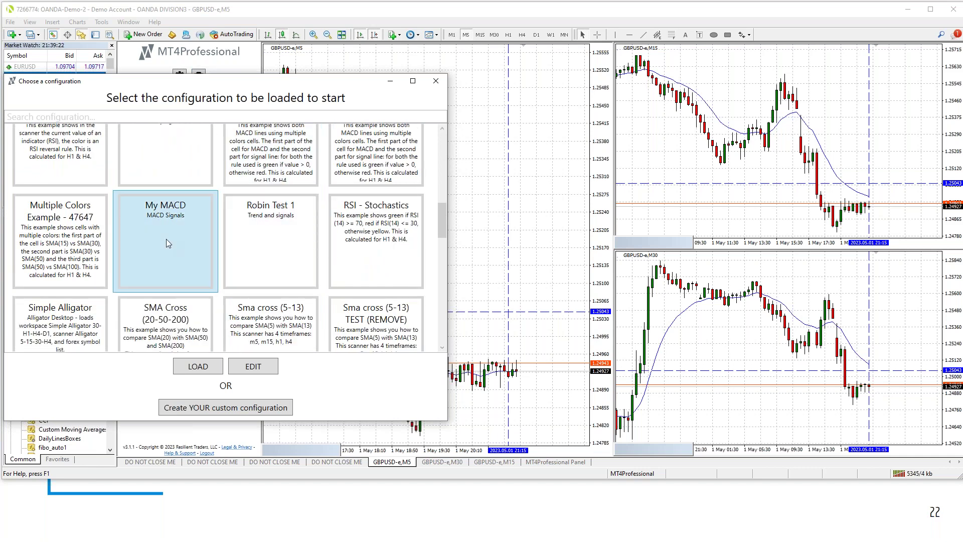
pyautogui.click(198, 368)
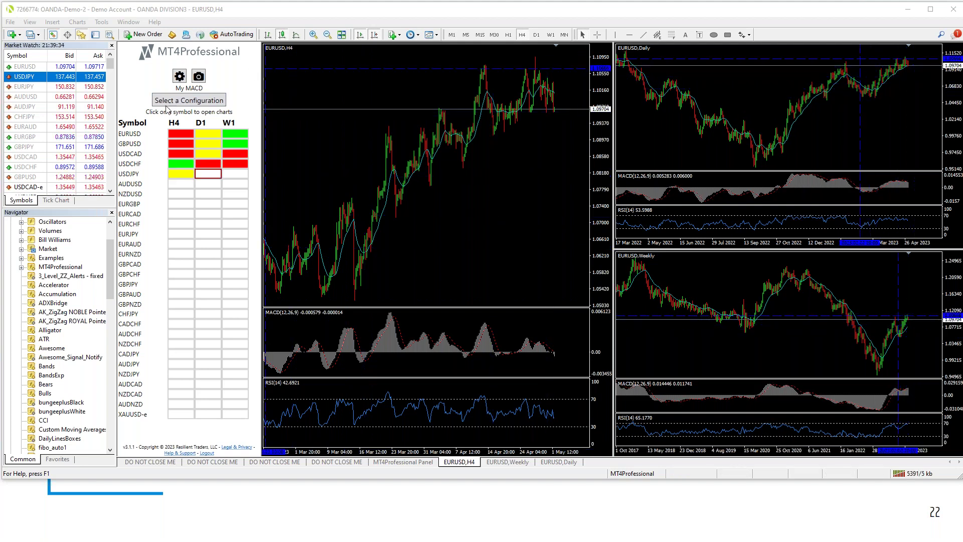
# Open the scanner configurator of the My MACD configuration and check the color rules assigned to its H4, D1 and W1 columns
pyautogui.click(185, 103)
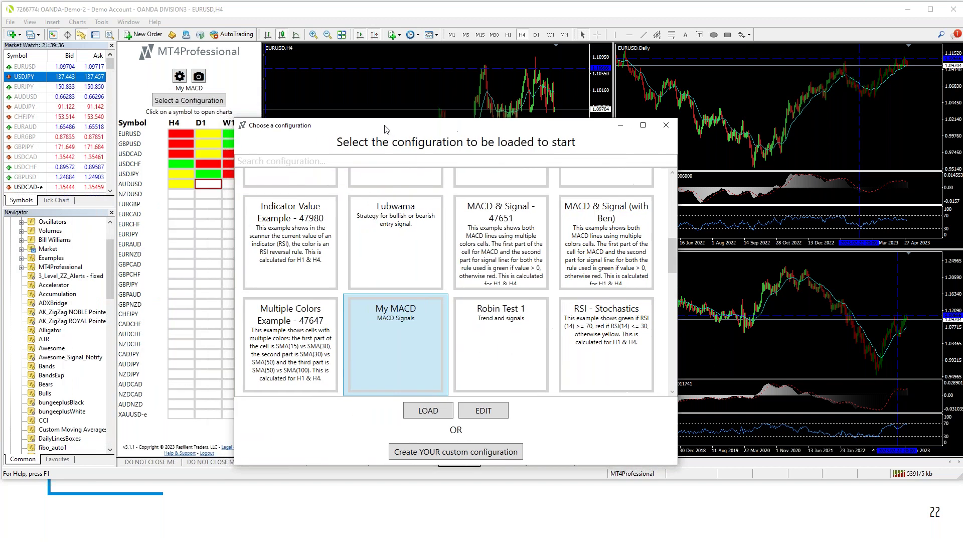
pyautogui.click(522, 412)
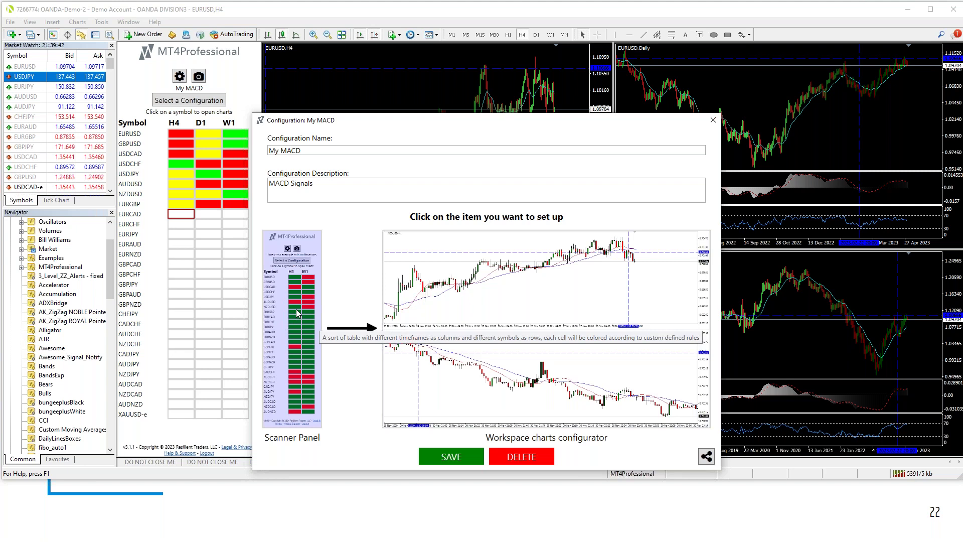
pyautogui.click(297, 314)
pyautogui.click(535, 331)
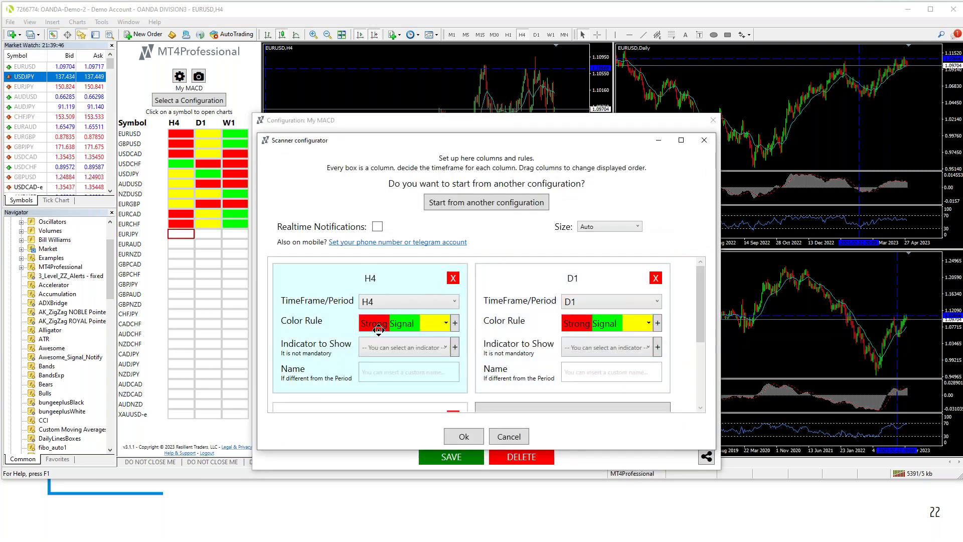
pyautogui.click(446, 323)
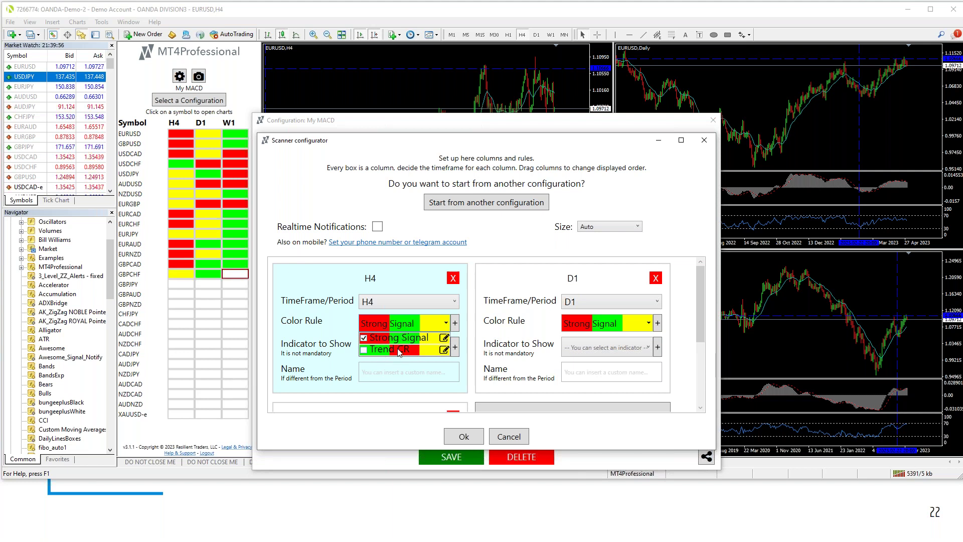
pyautogui.click(335, 316)
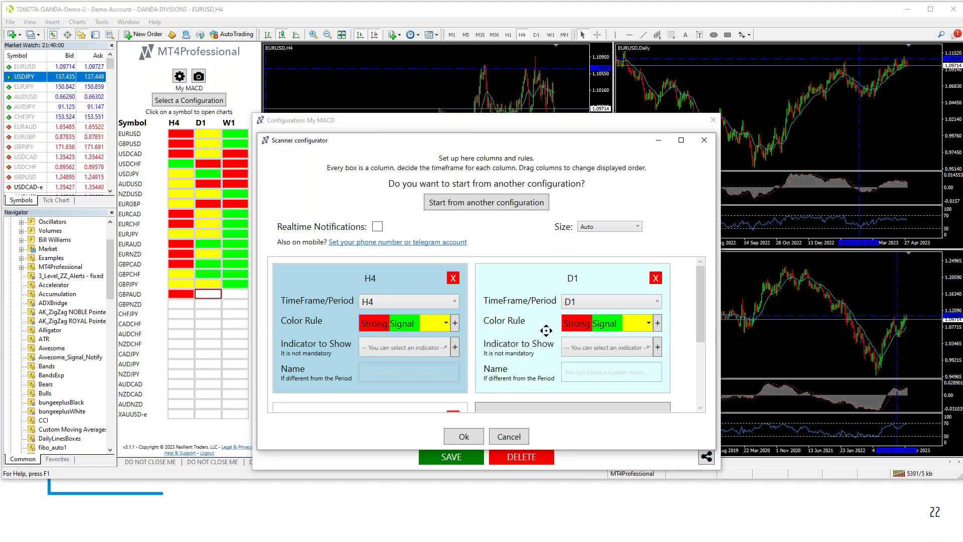
pyautogui.scroll(-3, 506, 301)
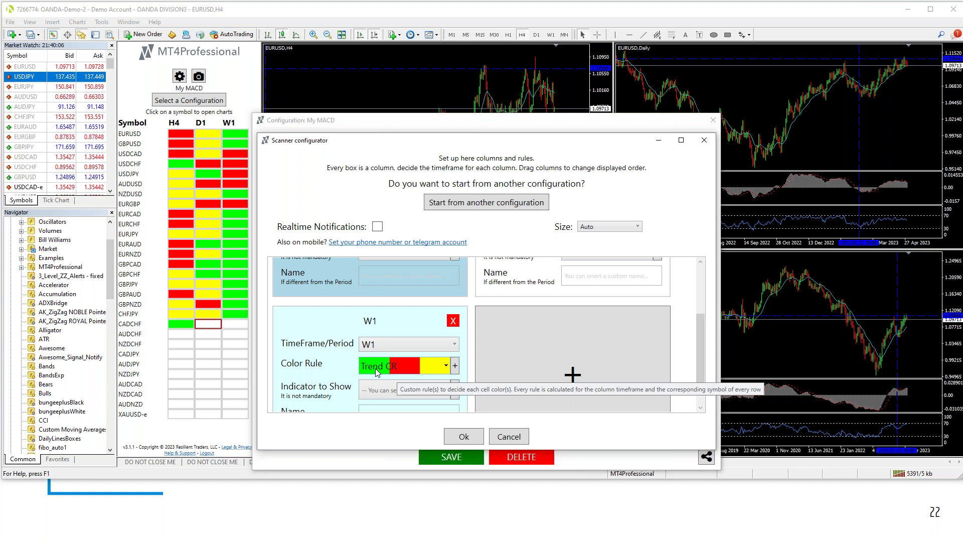
pyautogui.scroll(3, 375, 368)
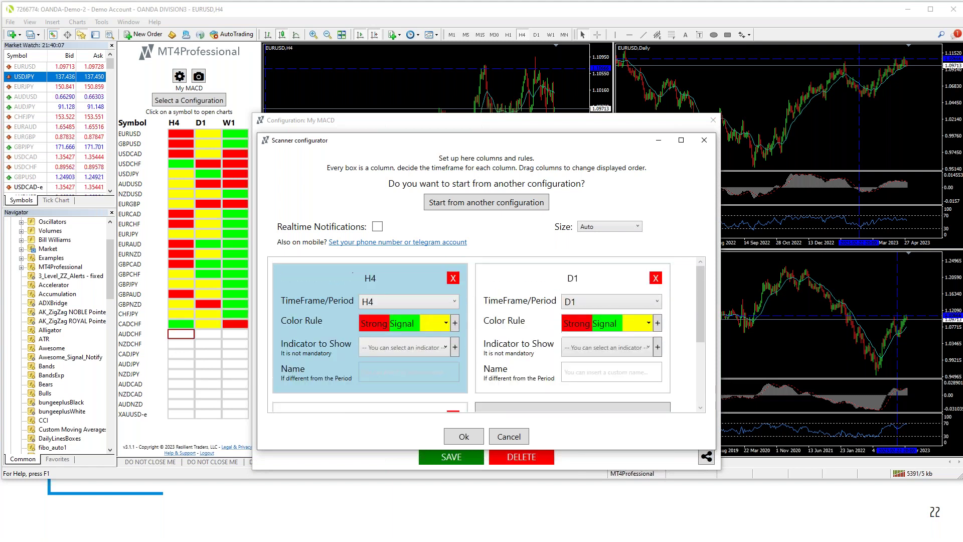
# Open the H4 column's Strong Signal color rule and inspect the parameters of both MACD items in Conditions Set 1, cancelling each dialog
pyautogui.click(397, 327)
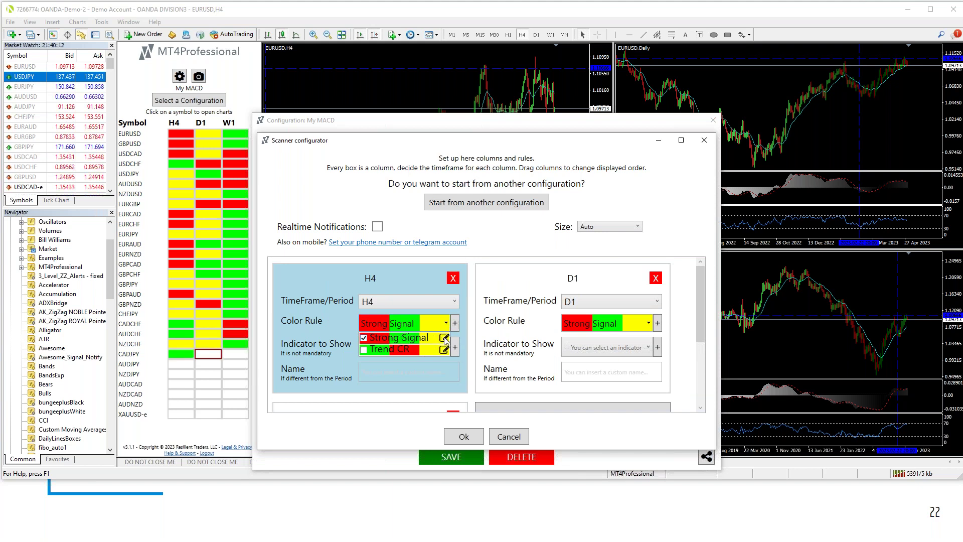
pyautogui.click(445, 338)
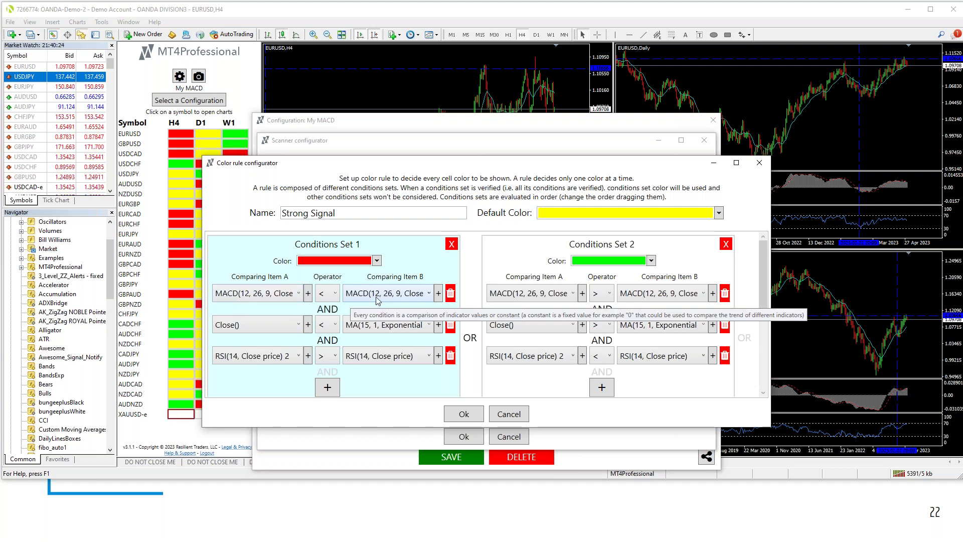
pyautogui.click(299, 294)
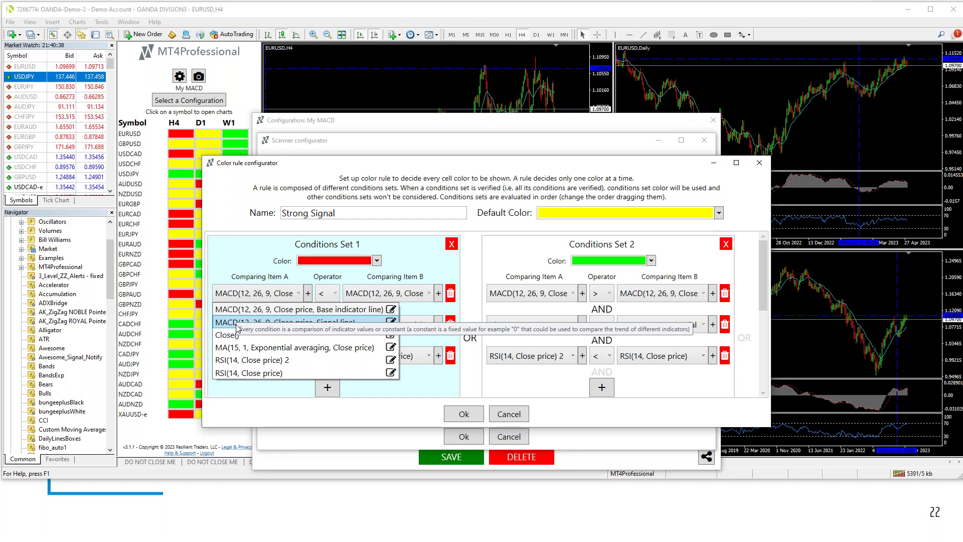
pyautogui.click(391, 310)
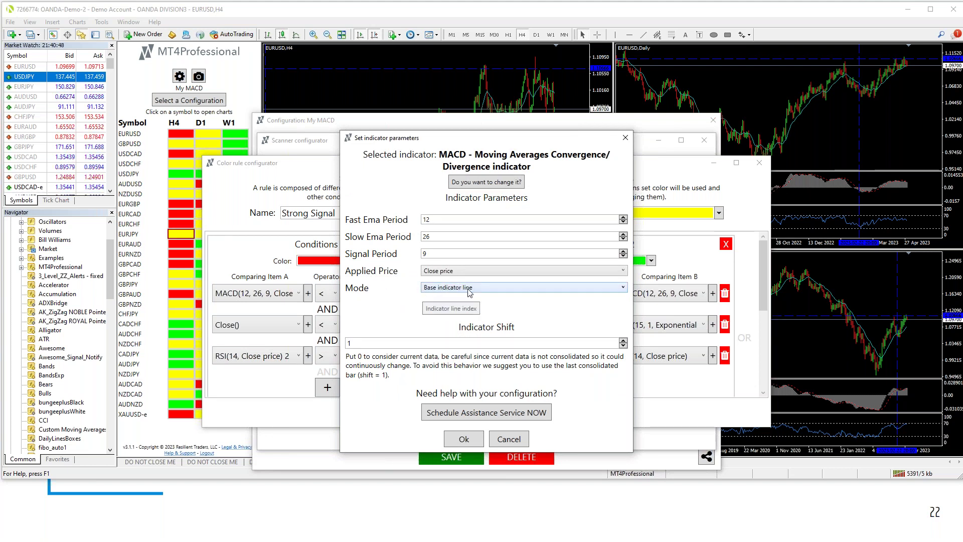
pyautogui.click(511, 439)
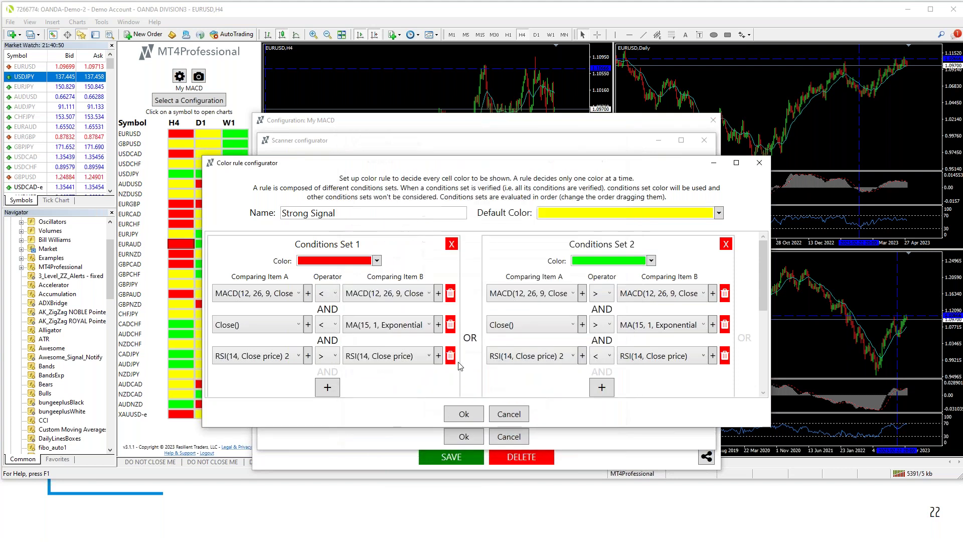
pyautogui.click(430, 294)
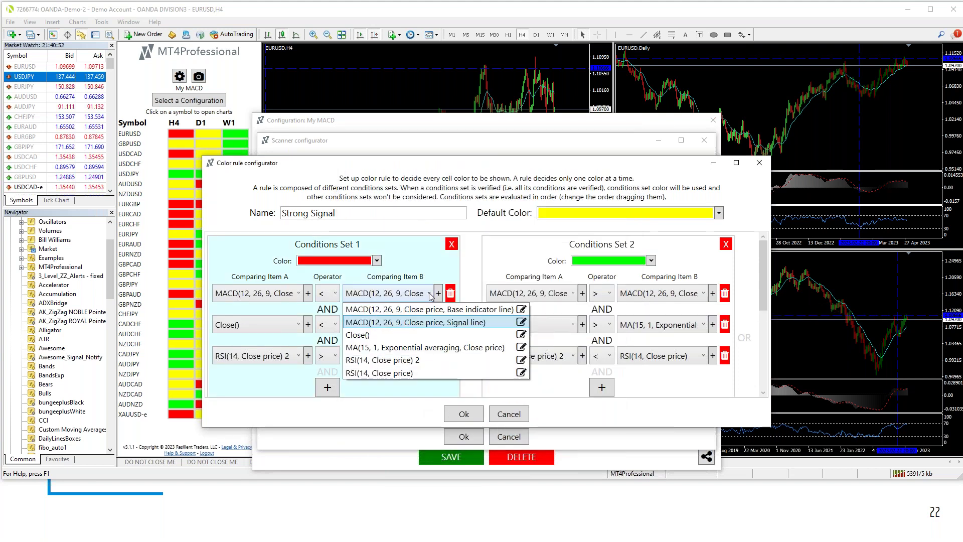
pyautogui.click(482, 326)
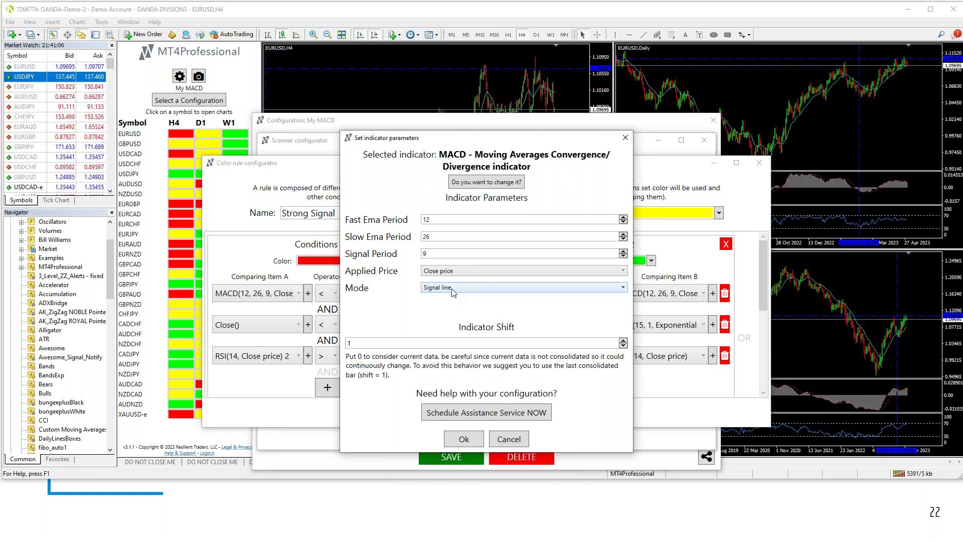
pyautogui.click(509, 440)
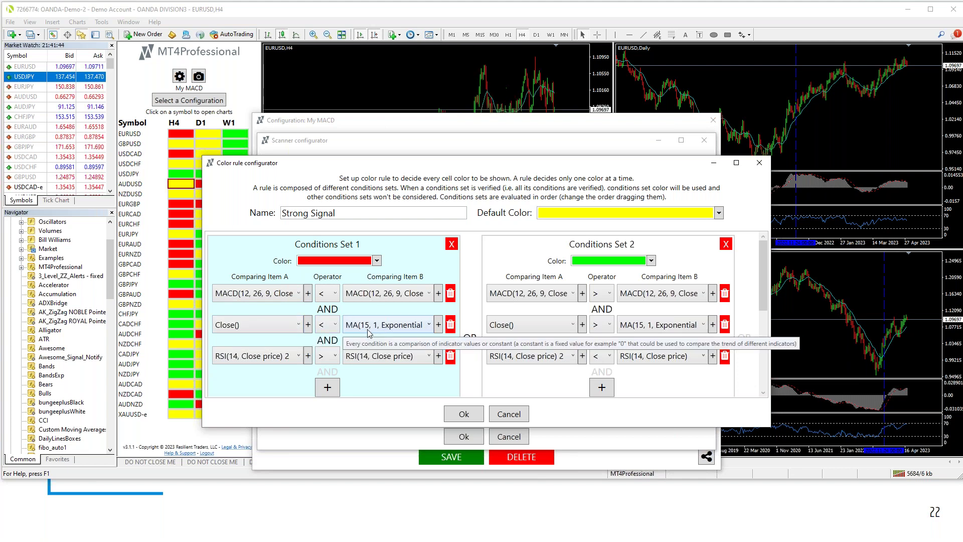
# Inspect the moving average parameters and averaging method choices in Conditions Set 1's second condition, and cancel without changes
pyautogui.click(429, 325)
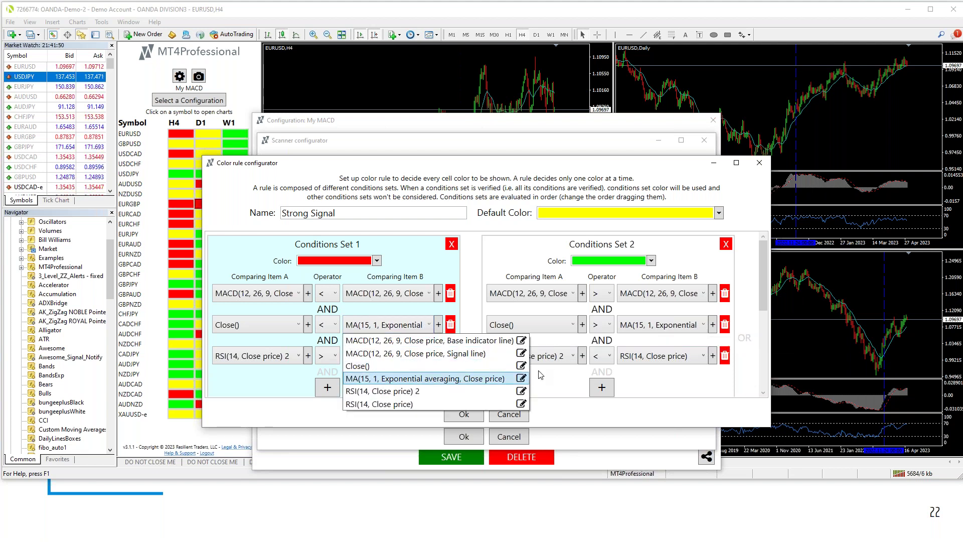
pyautogui.click(521, 378)
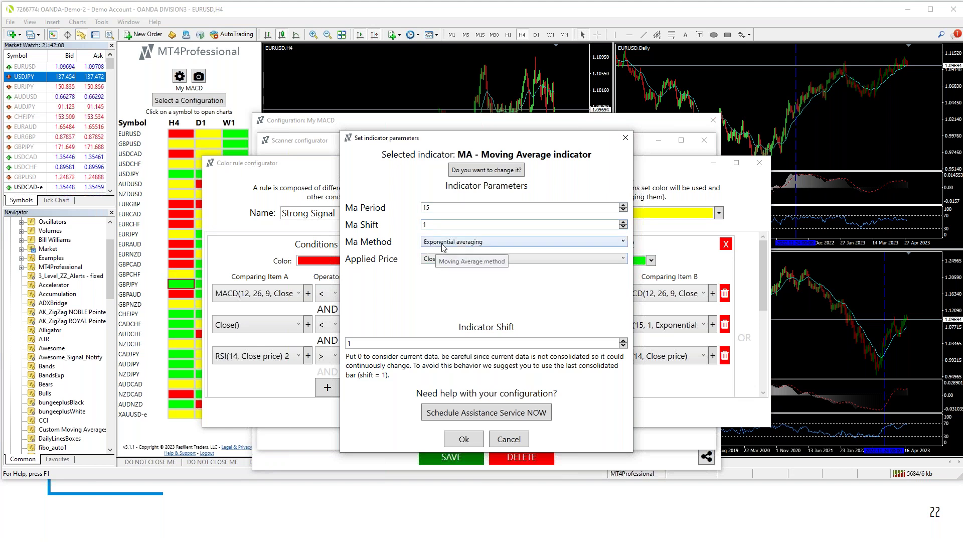
pyautogui.click(624, 242)
pyautogui.click(624, 243)
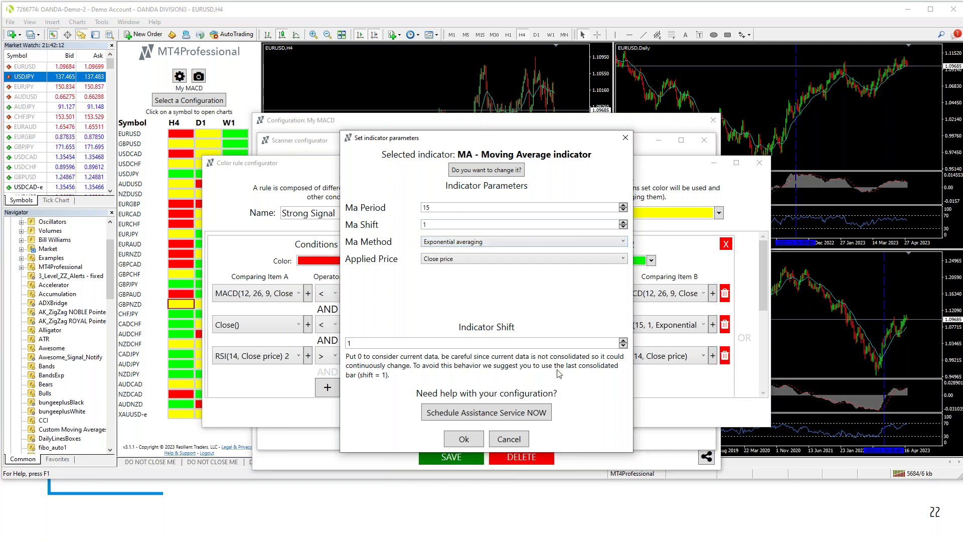
pyautogui.click(521, 443)
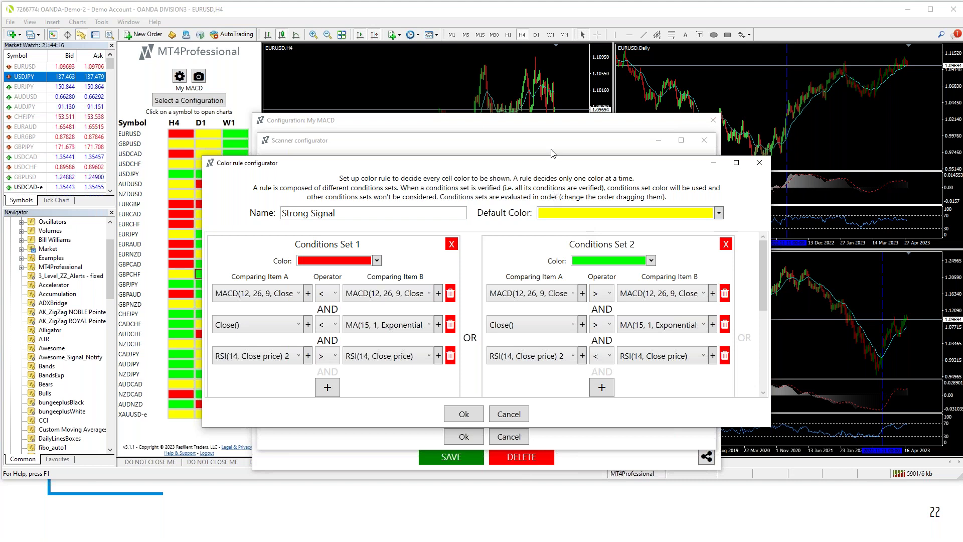
# Review the first MACD condition's operator choices, keep <, and close the My MACD configuration windows without saving
pyautogui.click(335, 294)
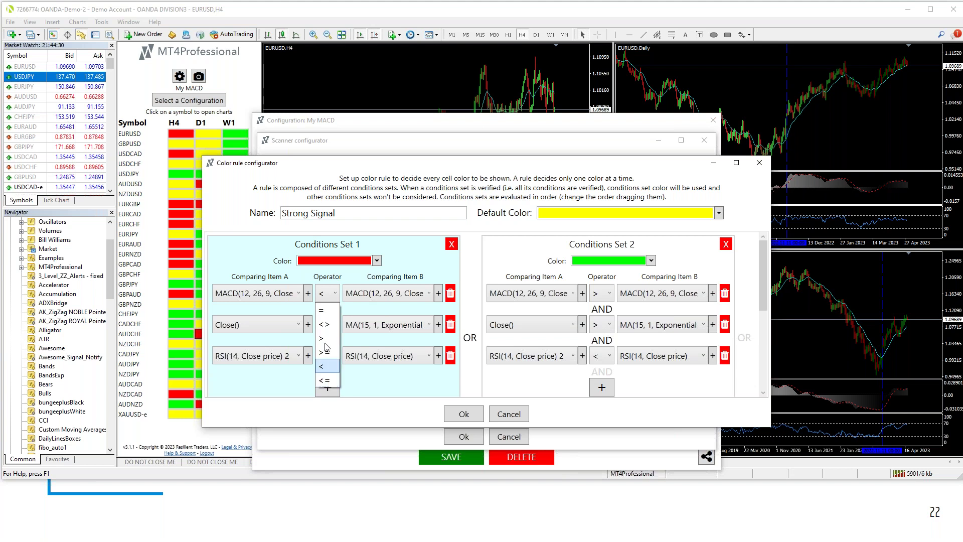
pyautogui.click(323, 366)
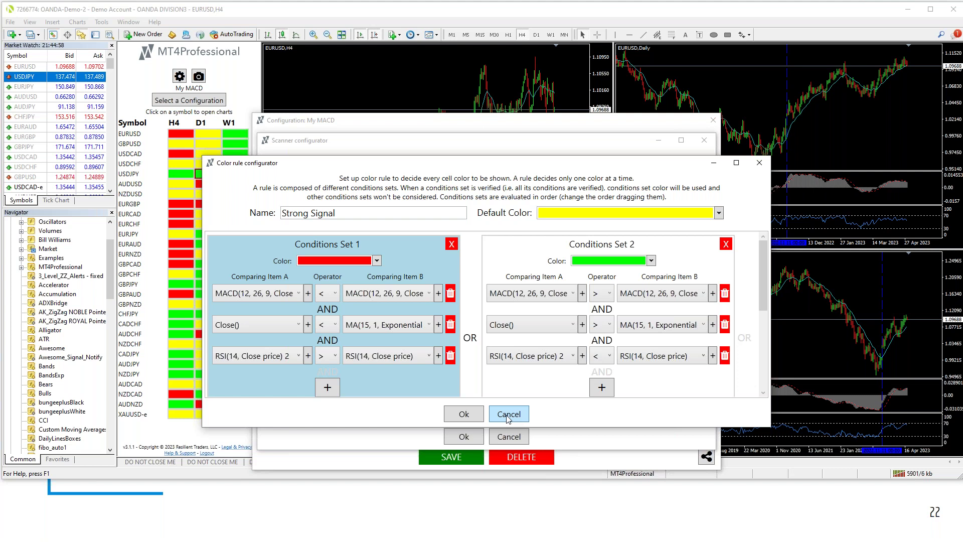
pyautogui.click(508, 414)
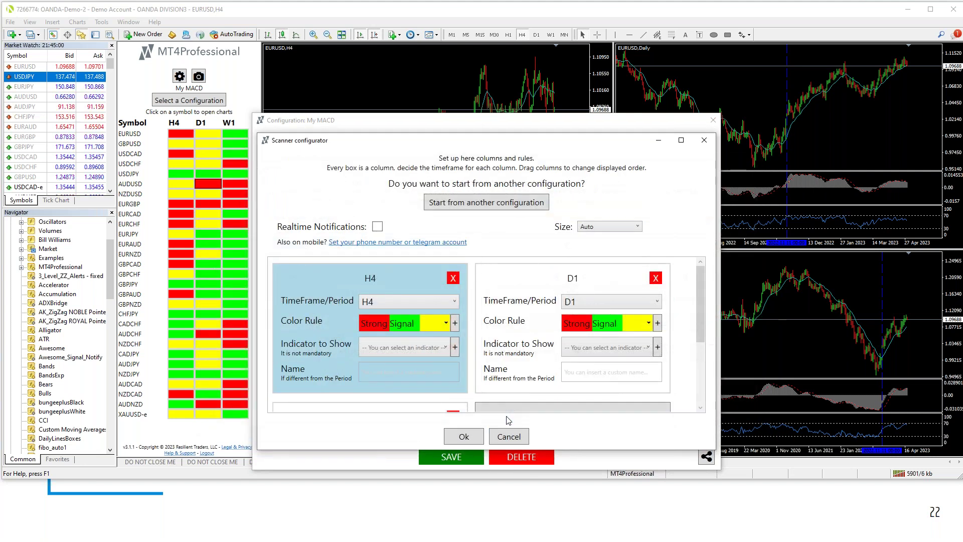
pyautogui.click(509, 437)
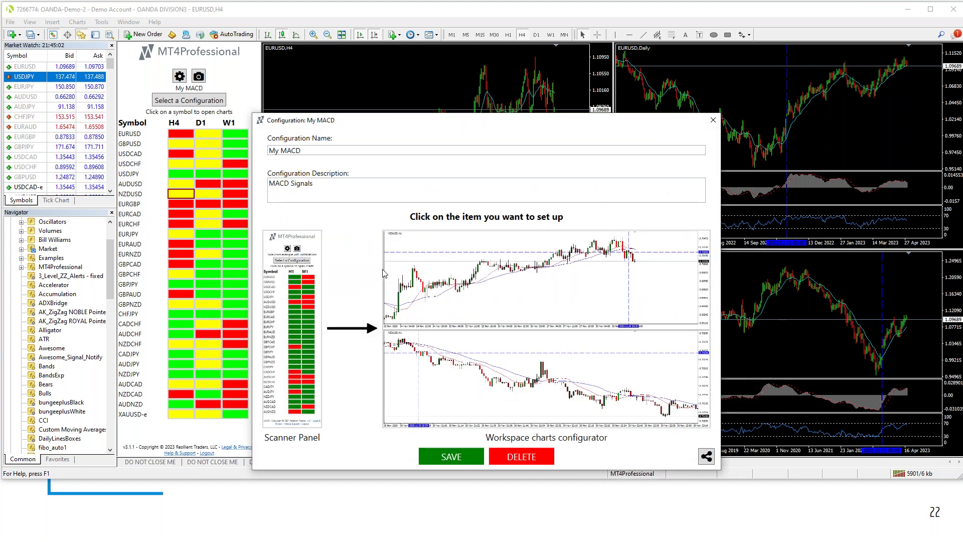
pyautogui.click(714, 121)
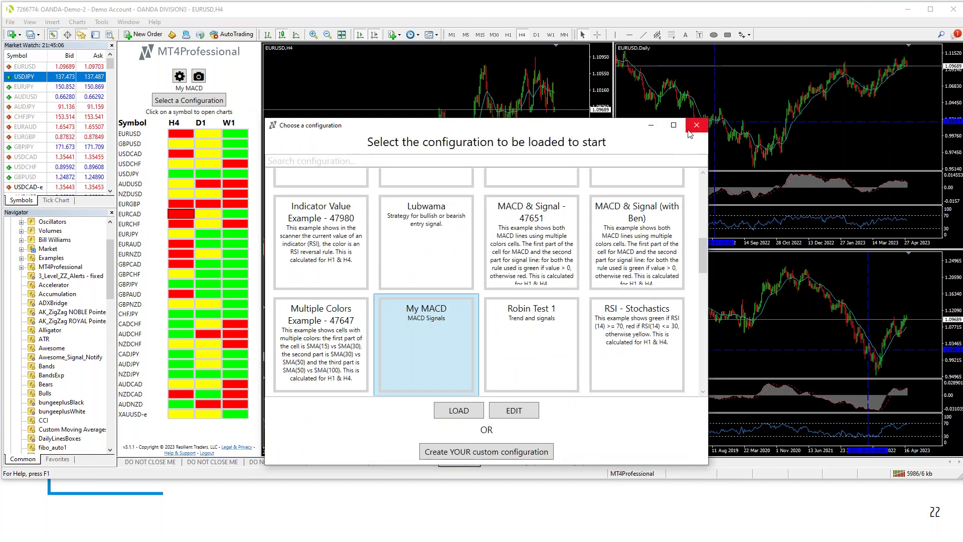
pyautogui.click(697, 125)
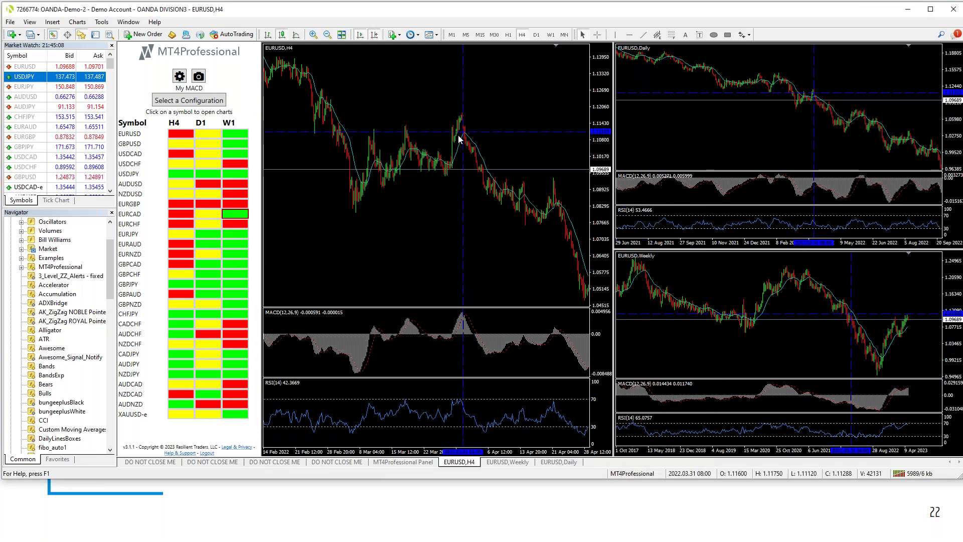
# Load the EMA & Price (default) configuration from the configuration selector
pyautogui.click(202, 103)
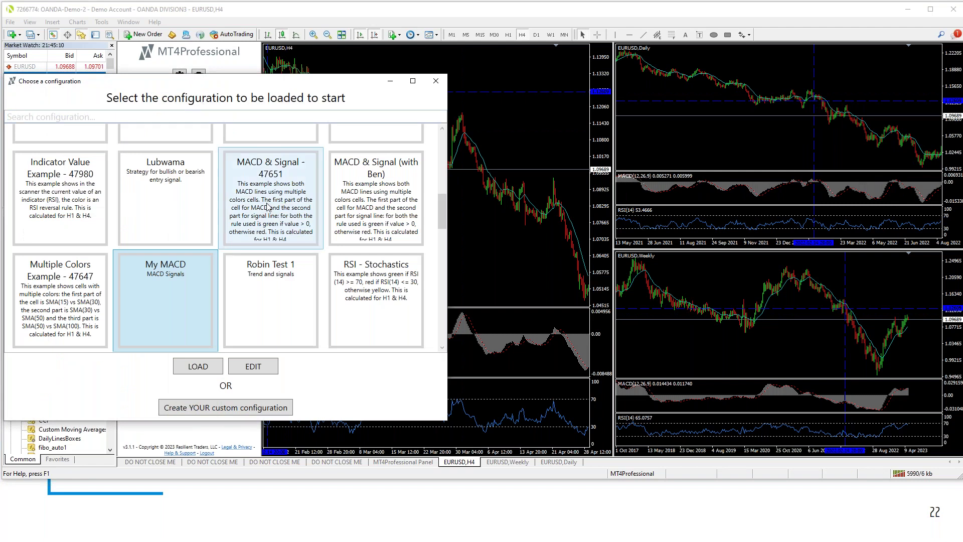
pyautogui.scroll(2, 275, 223)
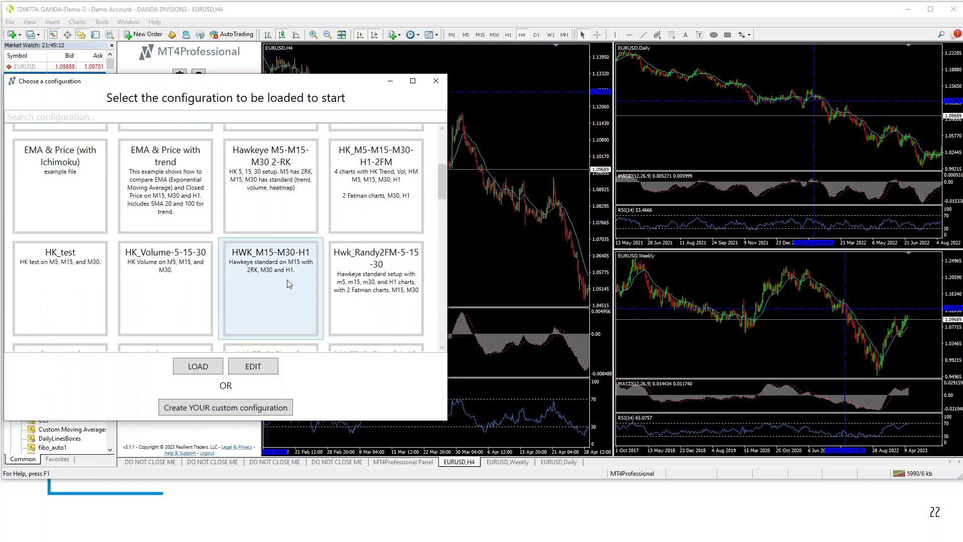
pyautogui.scroll(2, 287, 279)
pyautogui.scroll(1, 289, 284)
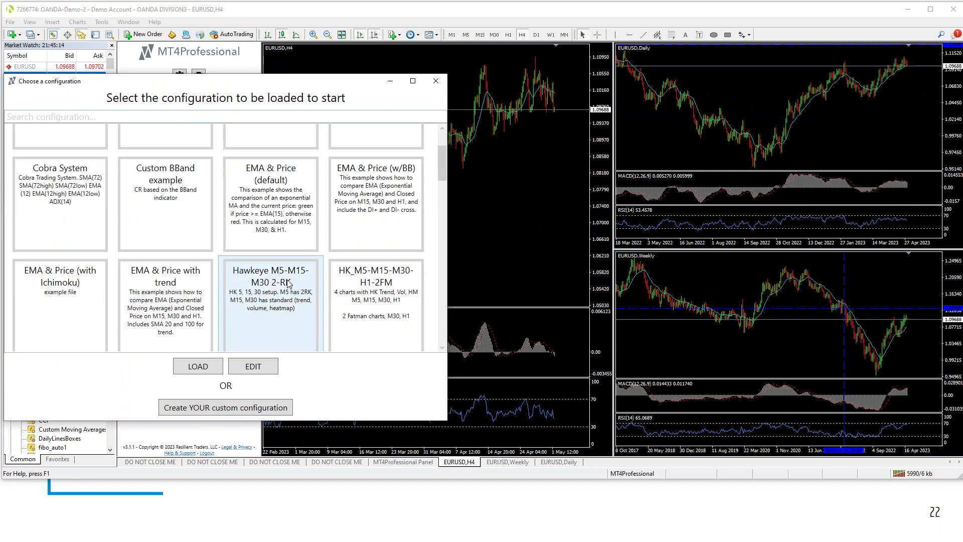
pyautogui.click(274, 208)
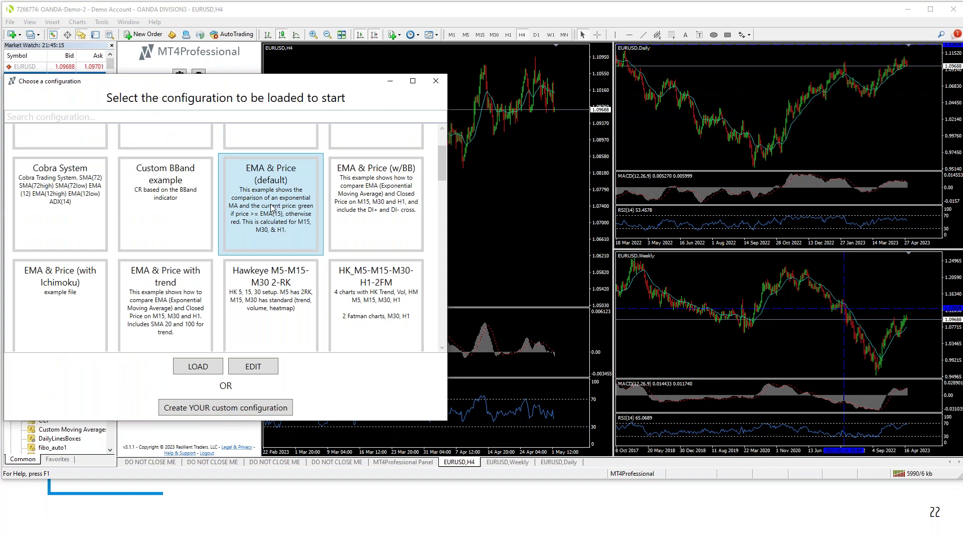
pyautogui.click(176, 365)
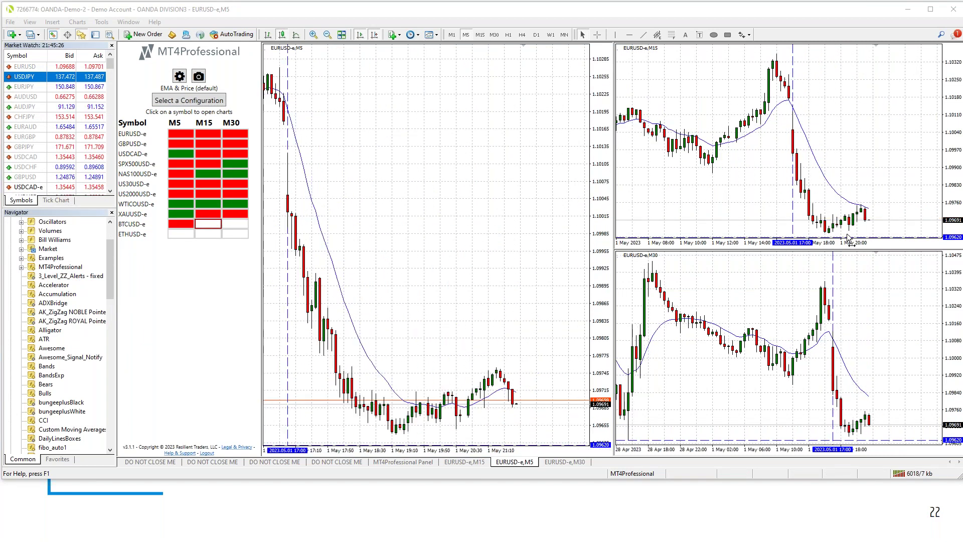
# Examine the EURUSD-e charts and use the crosshair to measure between price and the moving average on the M5 chart's latest candles
pyautogui.click(862, 184)
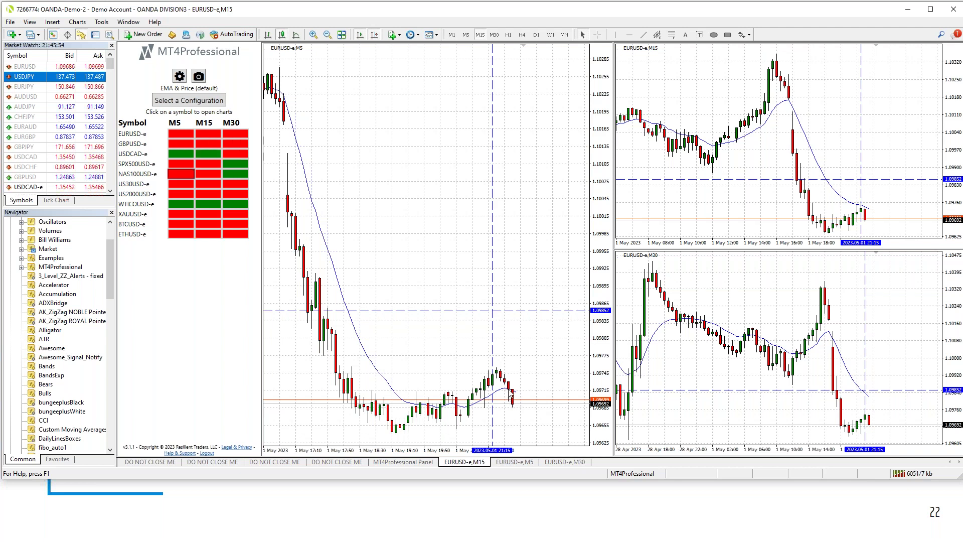
pyautogui.middleClick(508, 390)
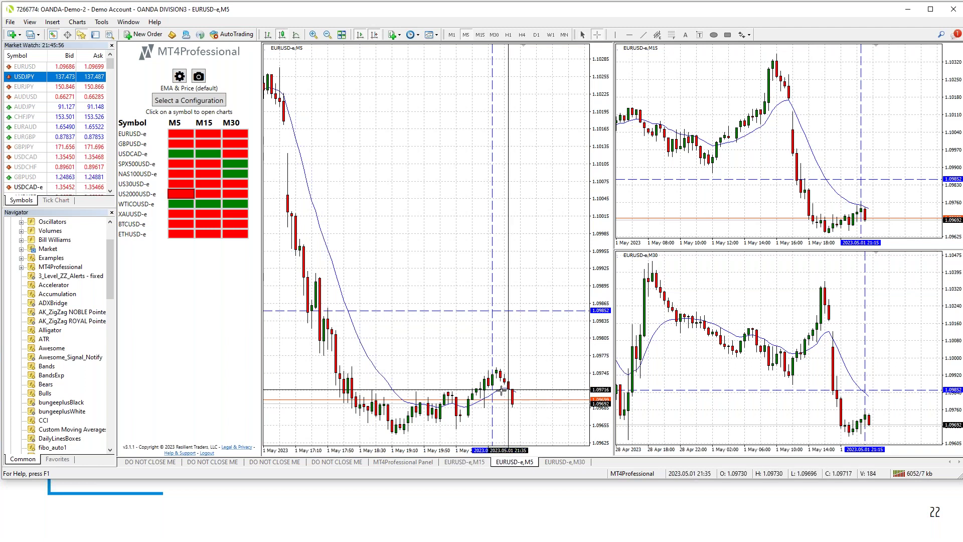
pyautogui.moveTo(508, 390); pyautogui.dragTo(508, 406)
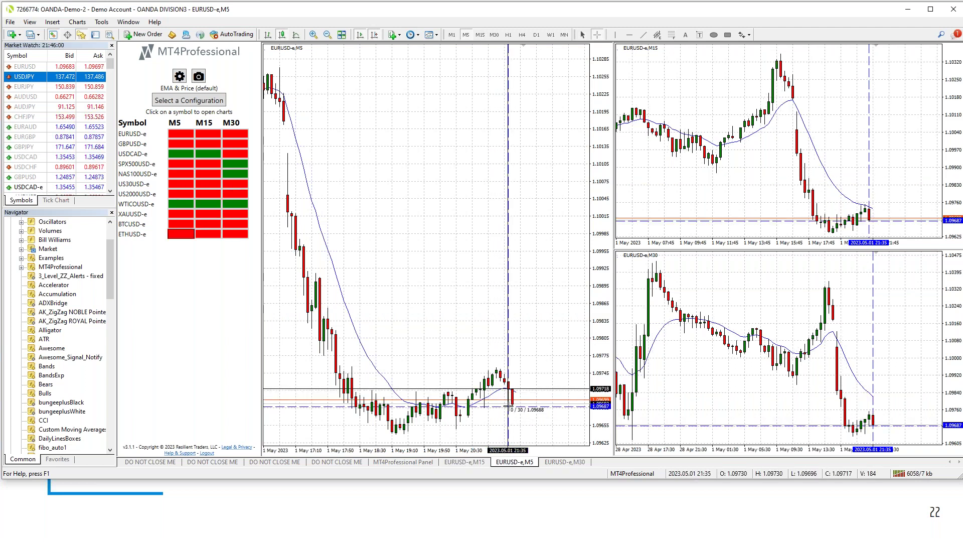
pyautogui.moveTo(508, 406)
pyautogui.mouseDown()
pyautogui.moveTo(504, 380)
pyautogui.moveTo(520, 409)
pyautogui.mouseUp()
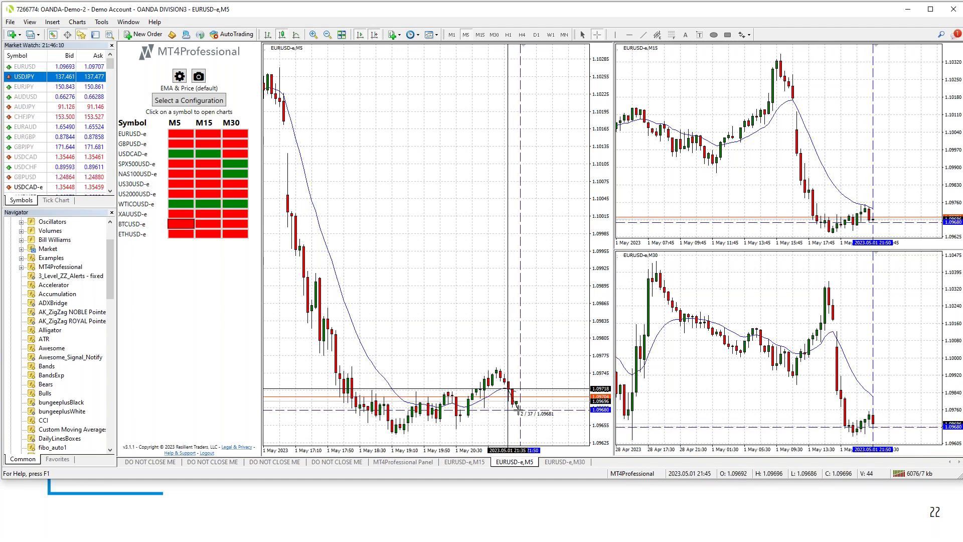
pyautogui.moveTo(520, 410); pyautogui.dragTo(512, 400)
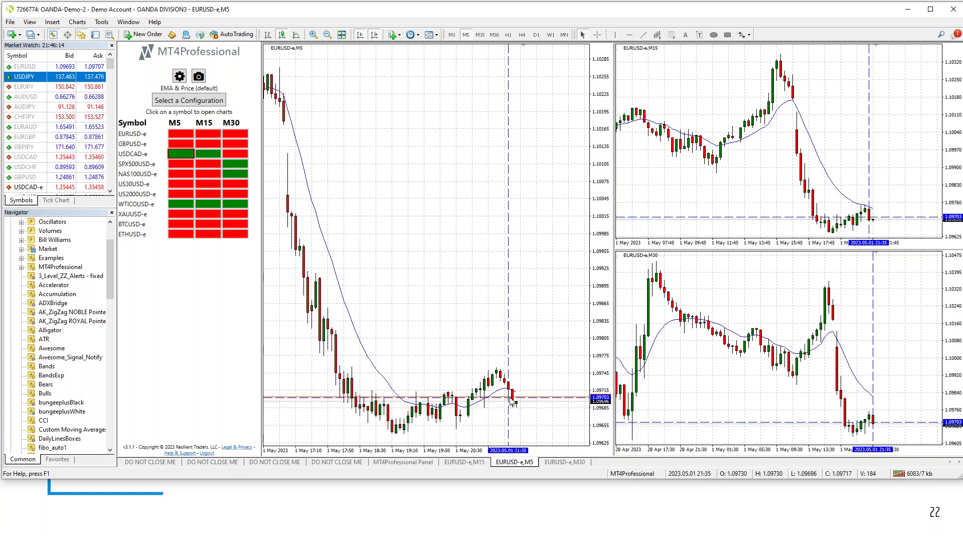
pyautogui.middleClick(511, 398)
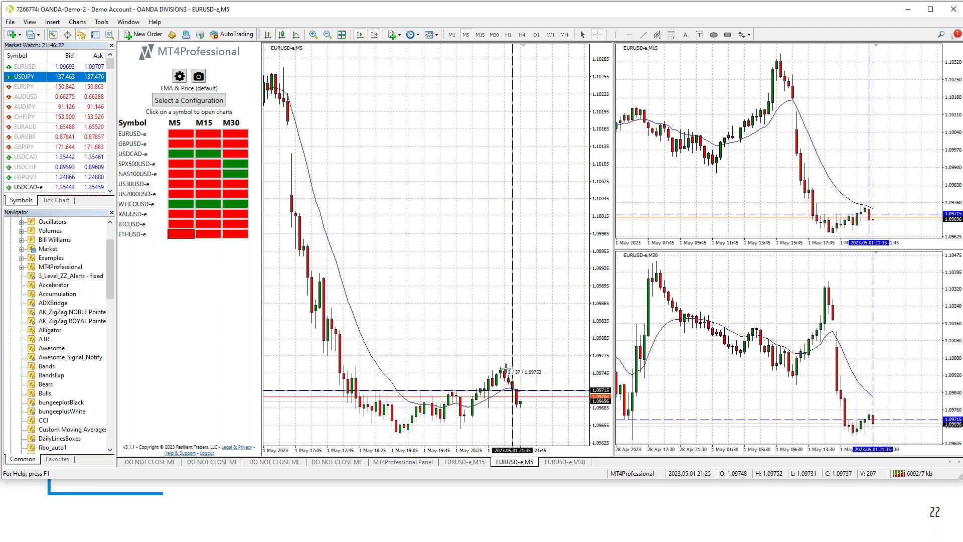
pyautogui.moveTo(506, 370)
pyautogui.mouseDown()
pyautogui.moveTo(523, 431)
pyautogui.moveTo(403, 432)
pyautogui.moveTo(533, 434)
pyautogui.moveTo(522, 430)
pyautogui.mouseUp()
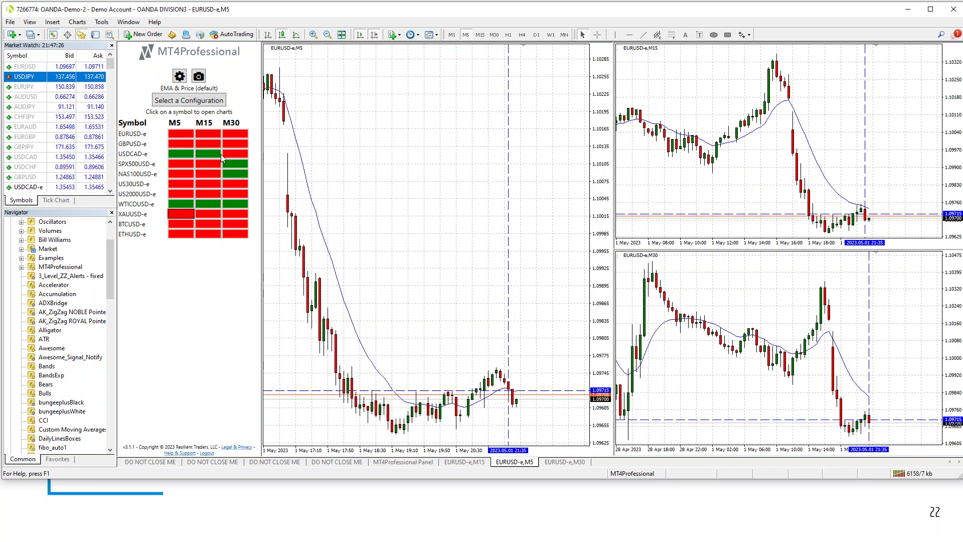
# Open the USDCAD-e charts from the scanner and use the crosshair to compare the latest M30 candle with the moving average
pyautogui.click(176, 155)
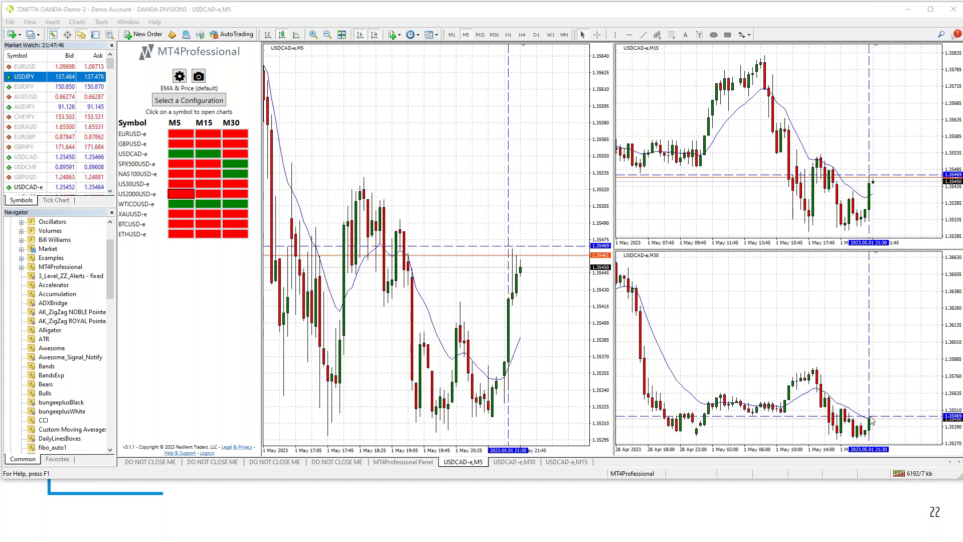
pyautogui.click(872, 420)
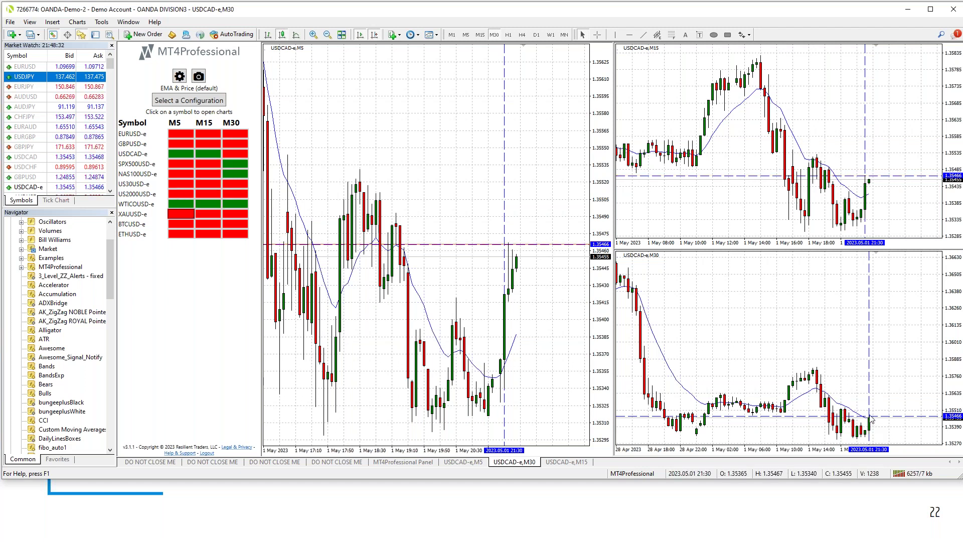
pyautogui.scroll(3, 872, 419)
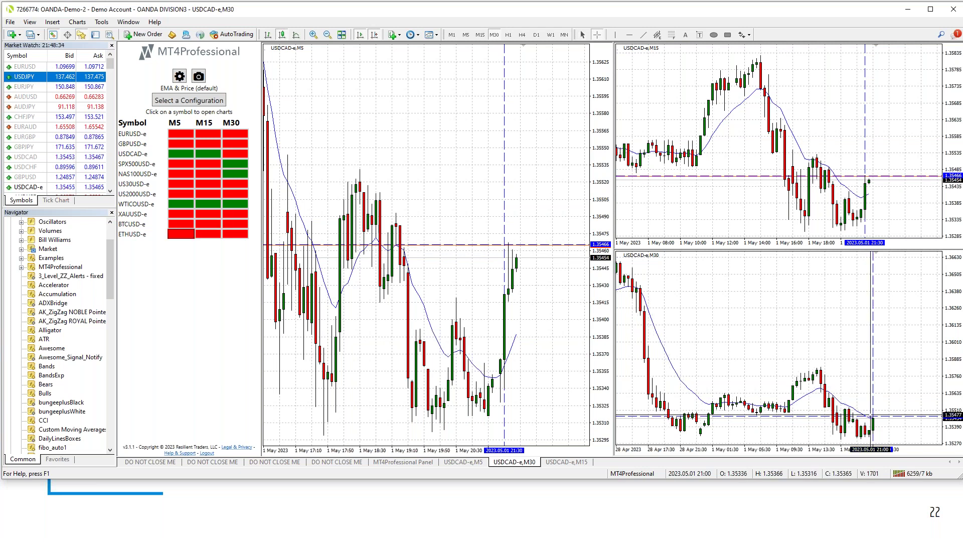
pyautogui.middleClick(878, 412)
pyautogui.scroll(-4, 879, 413)
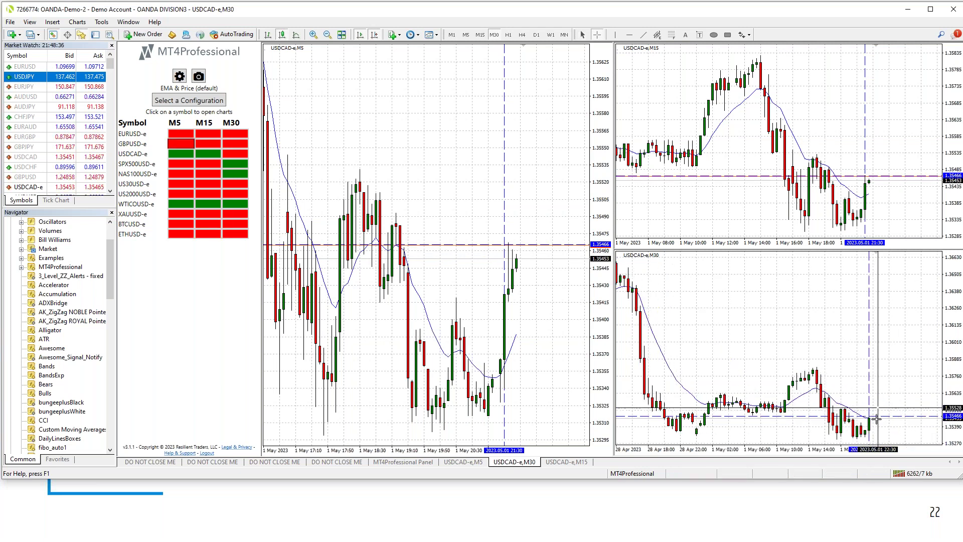
pyautogui.moveTo(870, 417); pyautogui.dragTo(883, 371)
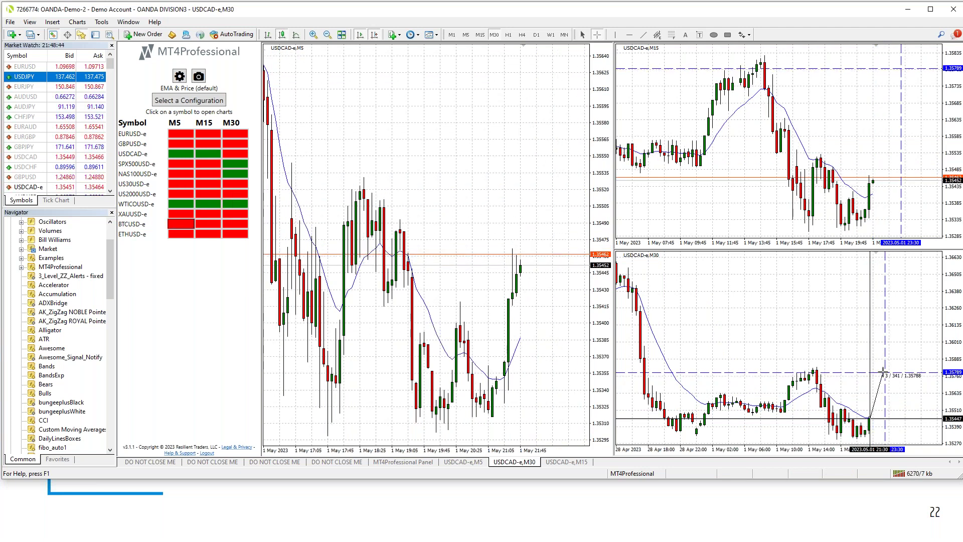
pyautogui.moveTo(883, 371)
pyautogui.mouseDown()
pyautogui.moveTo(875, 413)
pyautogui.moveTo(879, 371)
pyautogui.mouseUp()
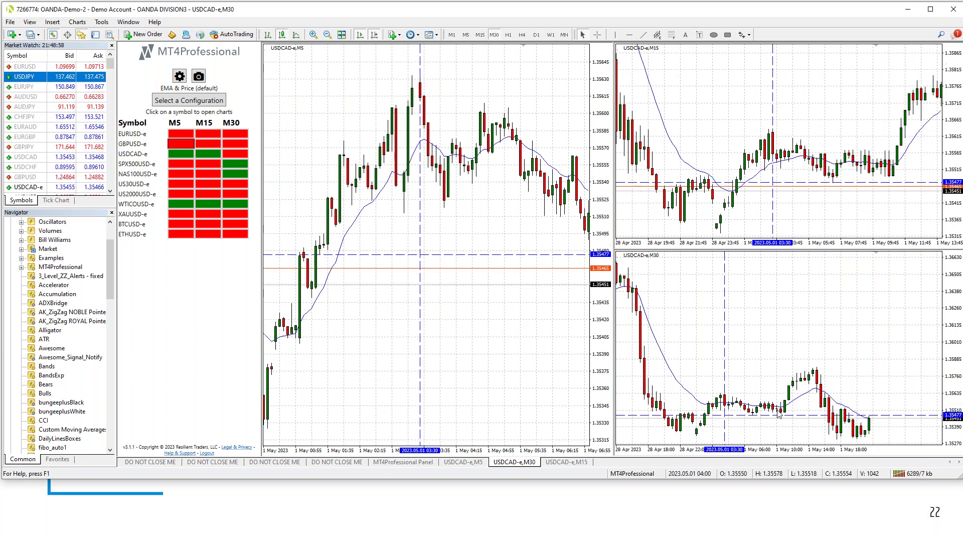
pyautogui.middleClick(872, 421)
pyautogui.moveTo(868, 417); pyautogui.dragTo(626, 266)
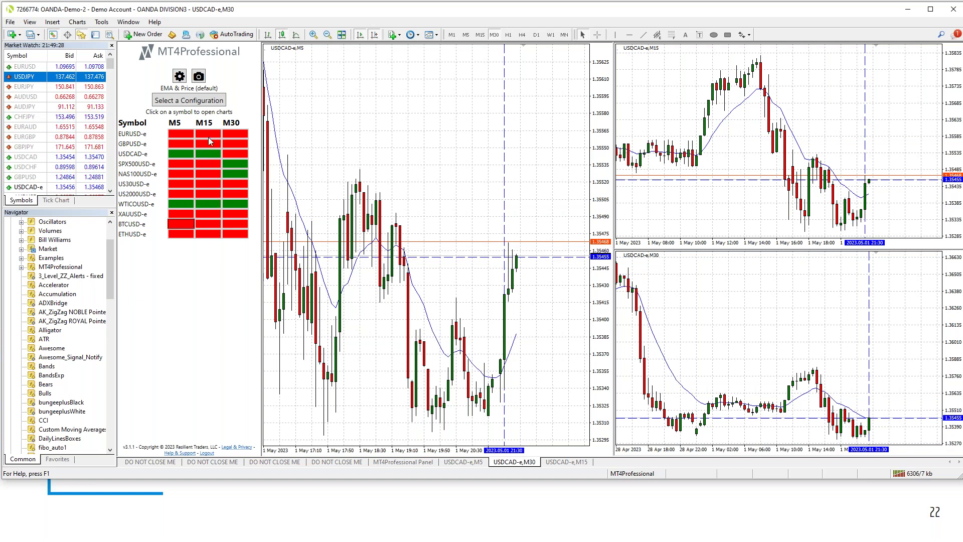
# Open the ETHUSD-e charts from the scanner and examine the latest candles against the moving average on the M15 chart
pyautogui.click(948, 522)
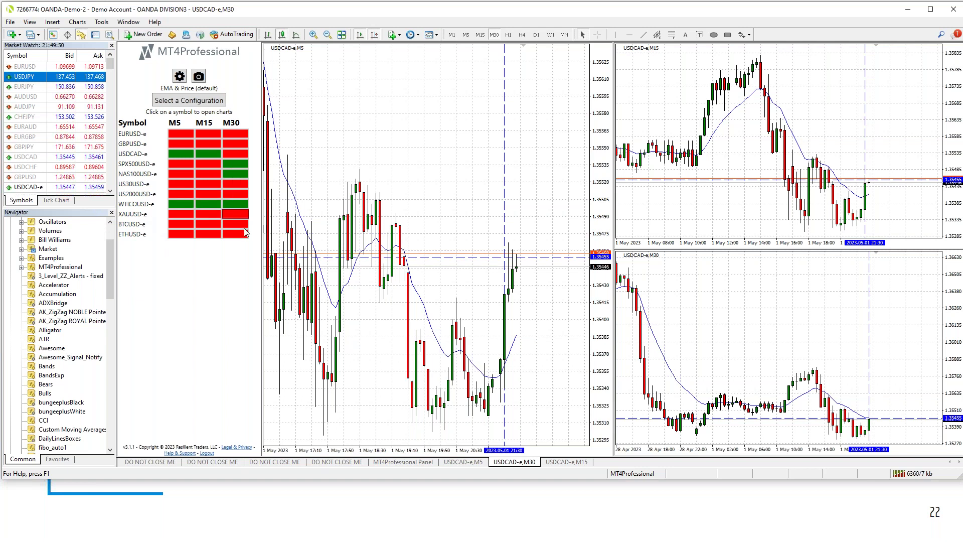
pyautogui.click(129, 235)
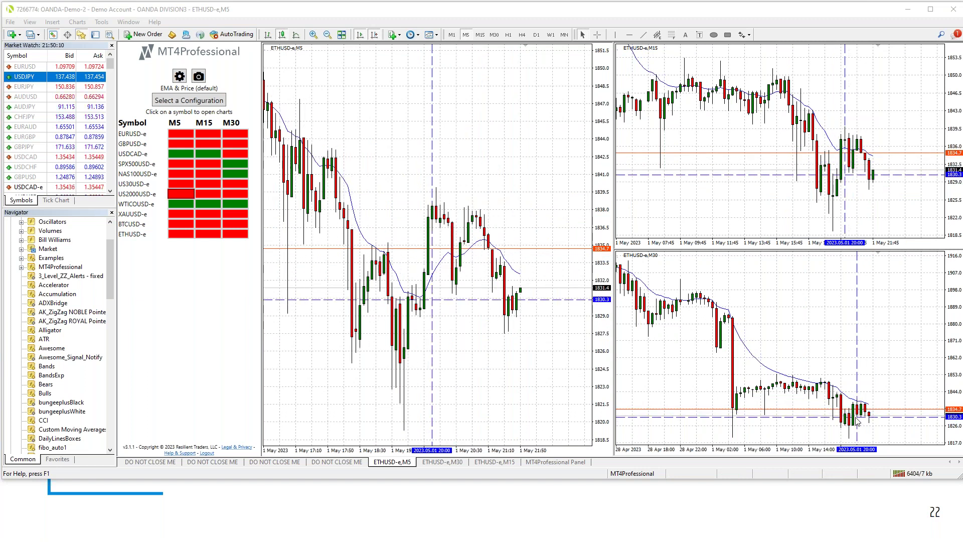
pyautogui.click(872, 188)
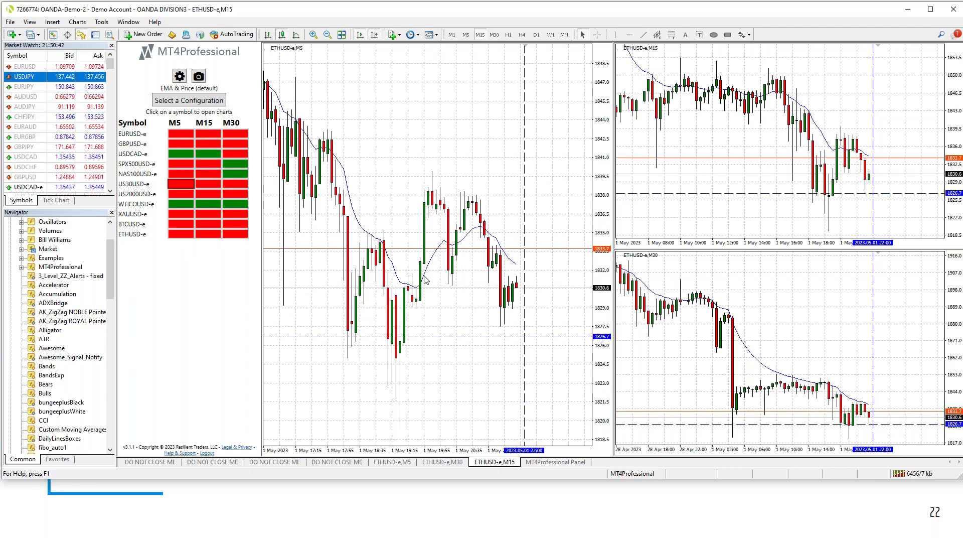
pyautogui.click(426, 505)
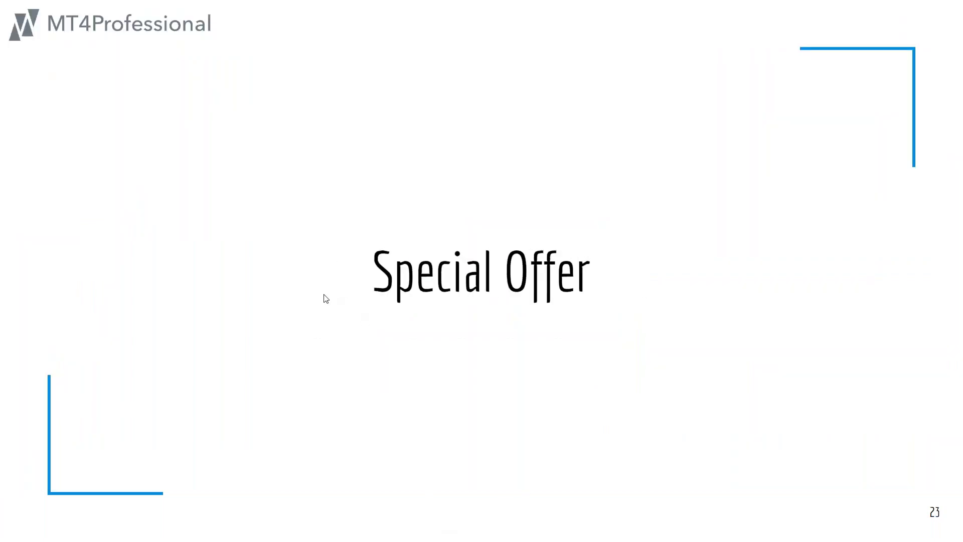
pyautogui.click(289, 276)
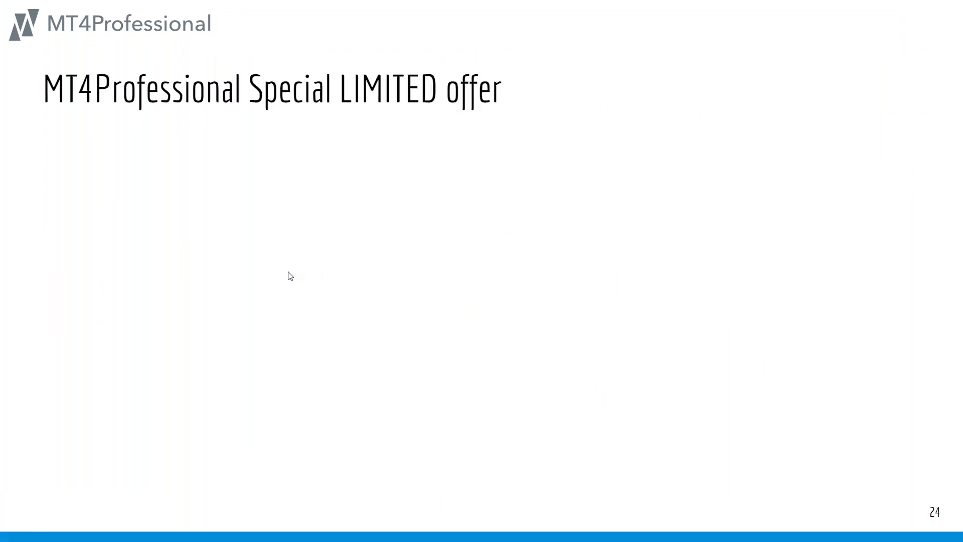
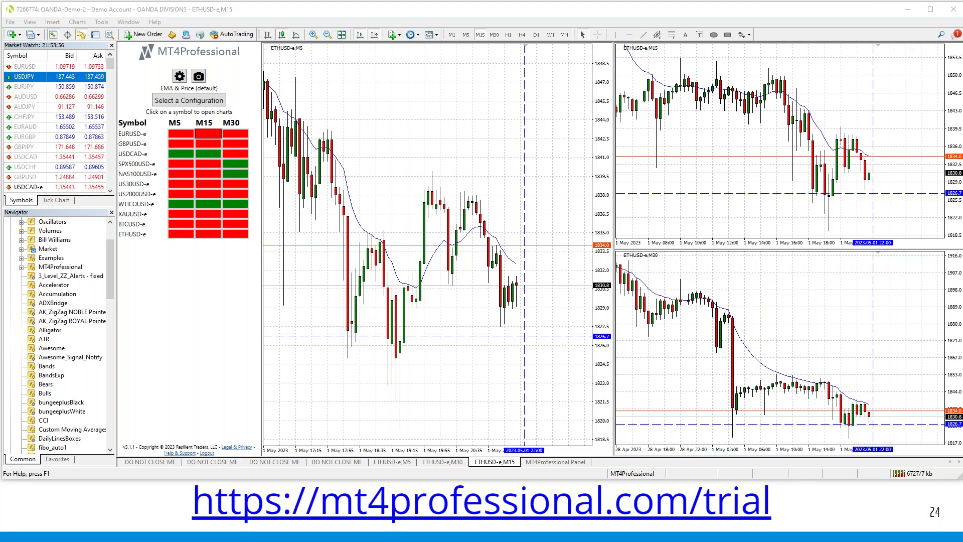
# Bring the browser window with mt4professional.com in front of MetaTrader 4 and look over the website's home page
pyautogui.moveTo(0, 30); pyautogui.dragTo(742, 26)
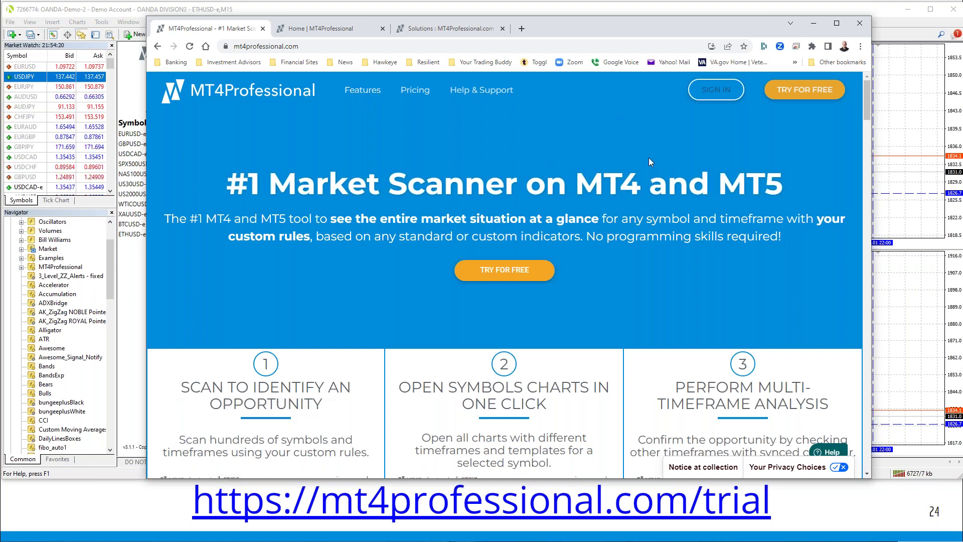
pyautogui.scroll(-3, 649, 158)
pyautogui.scroll(3, 617, 130)
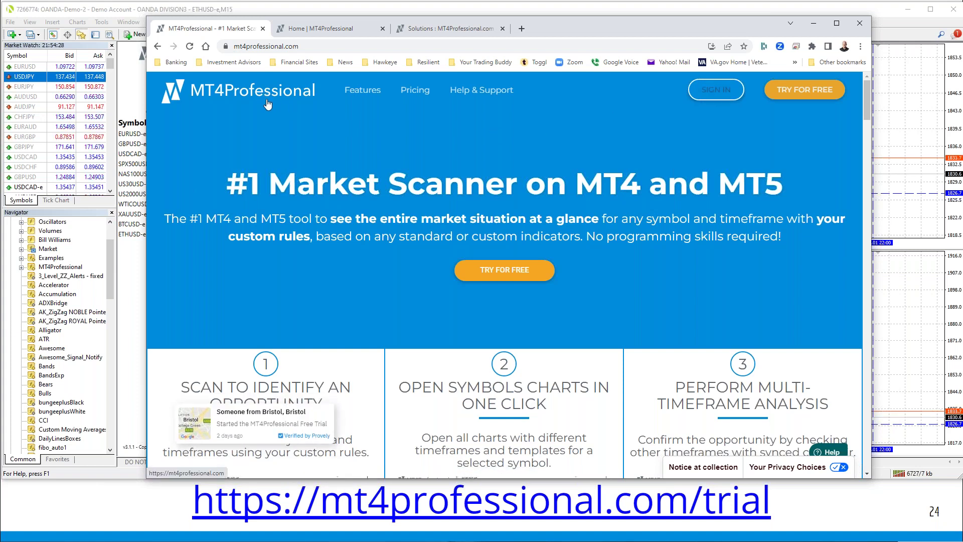
# Show the MT4Professional member area home page and review its downloads, onboarding steps, custom consultancy and Mac OS sections
pyautogui.click(312, 32)
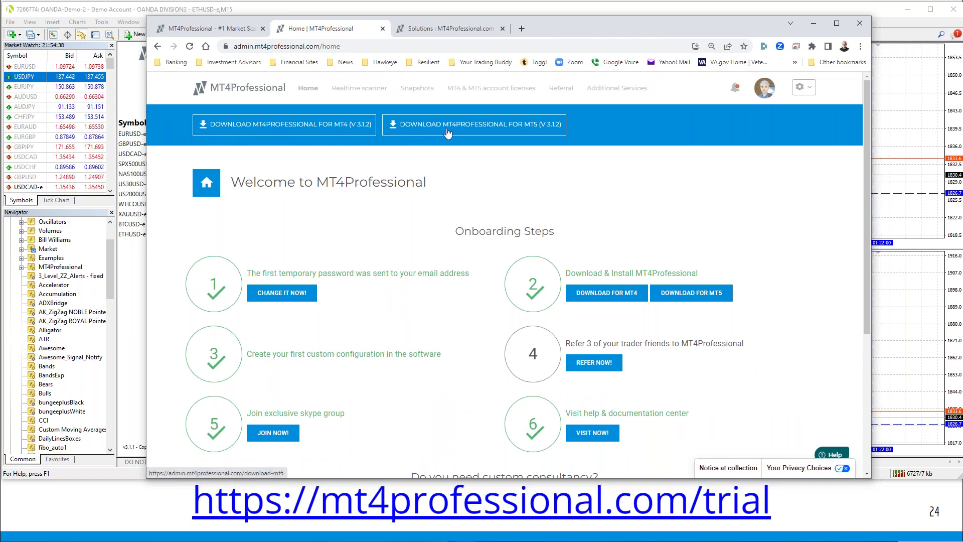
pyautogui.scroll(-1, 453, 180)
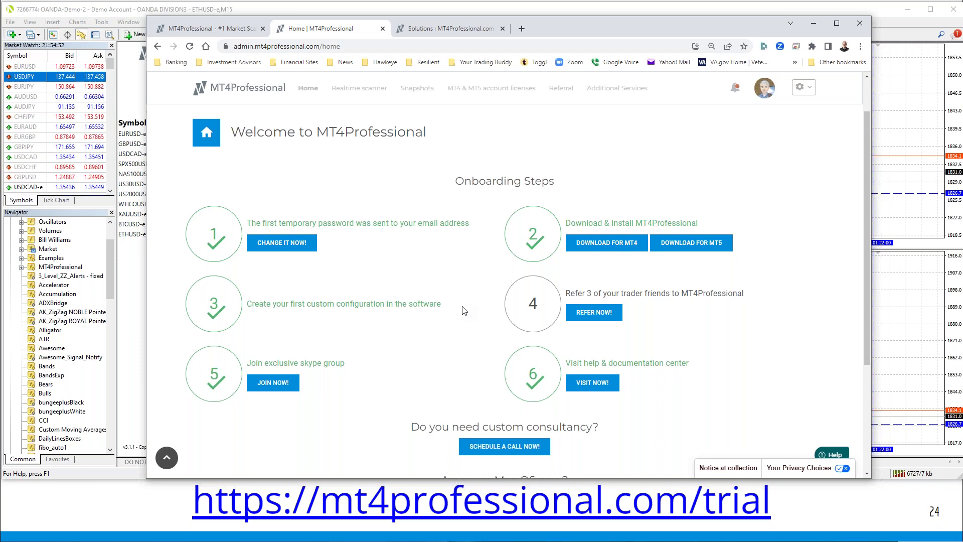
pyautogui.scroll(-1, 464, 311)
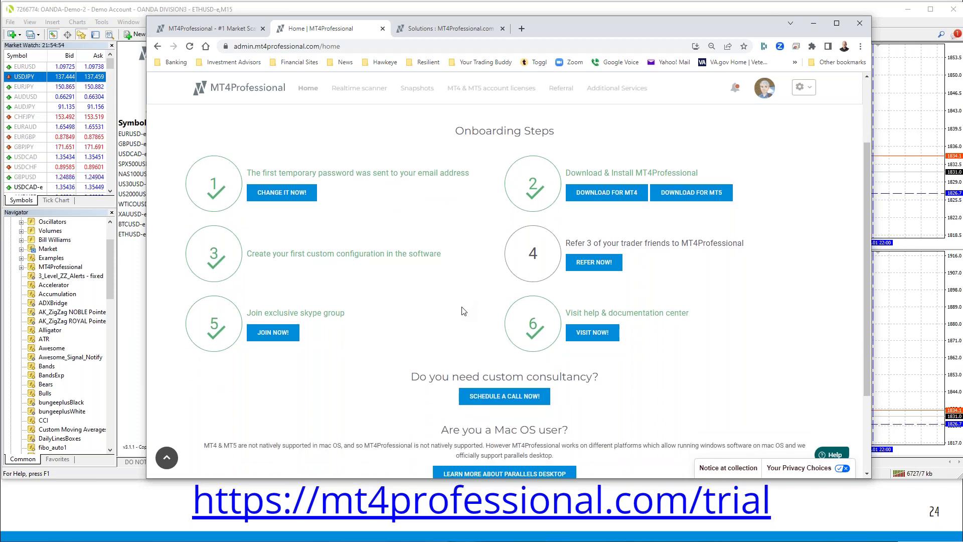
pyautogui.scroll(-1, 381, 341)
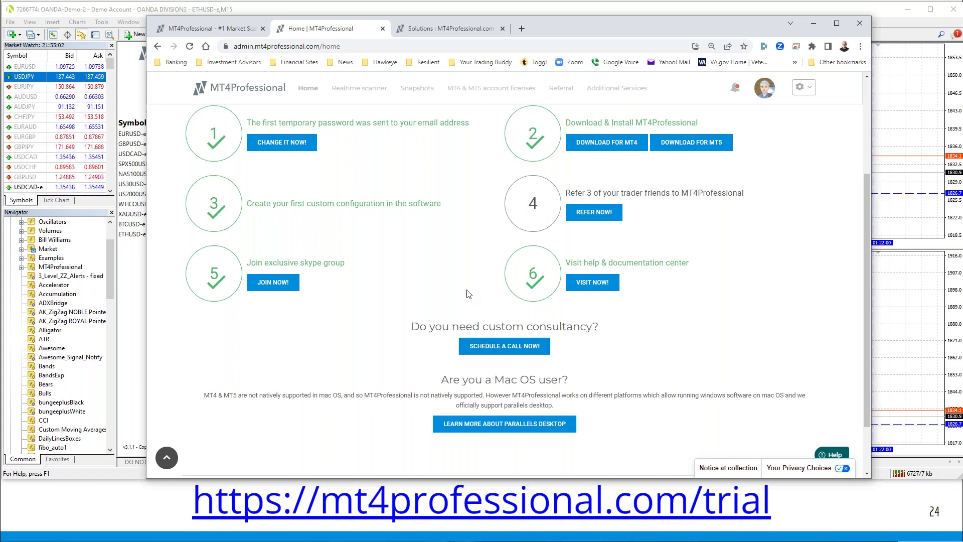
pyautogui.scroll(1, 466, 293)
pyautogui.scroll(3, 467, 293)
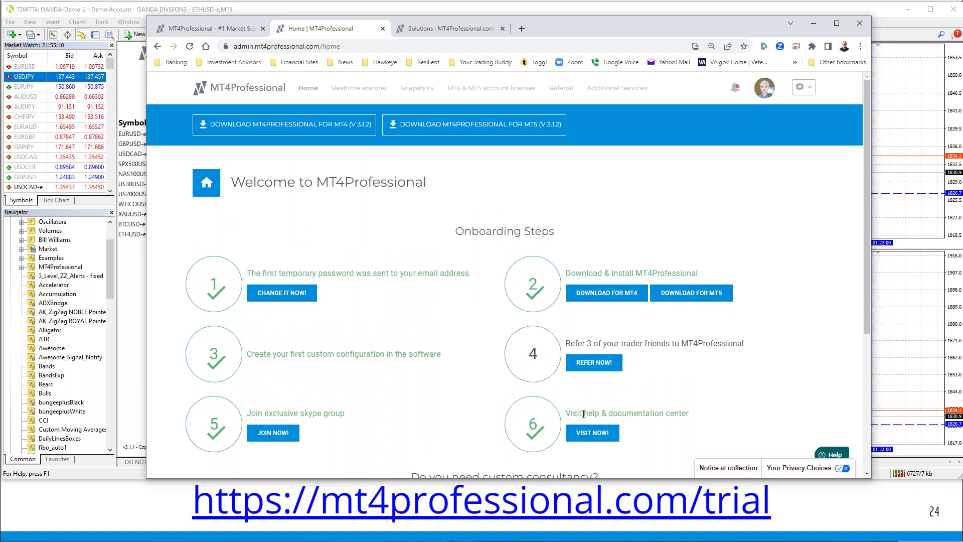
# Show the MT4Professional support portal's Solutions page and look through its knowledge base from Getting Started to Member Area & Billing
pyautogui.click(430, 31)
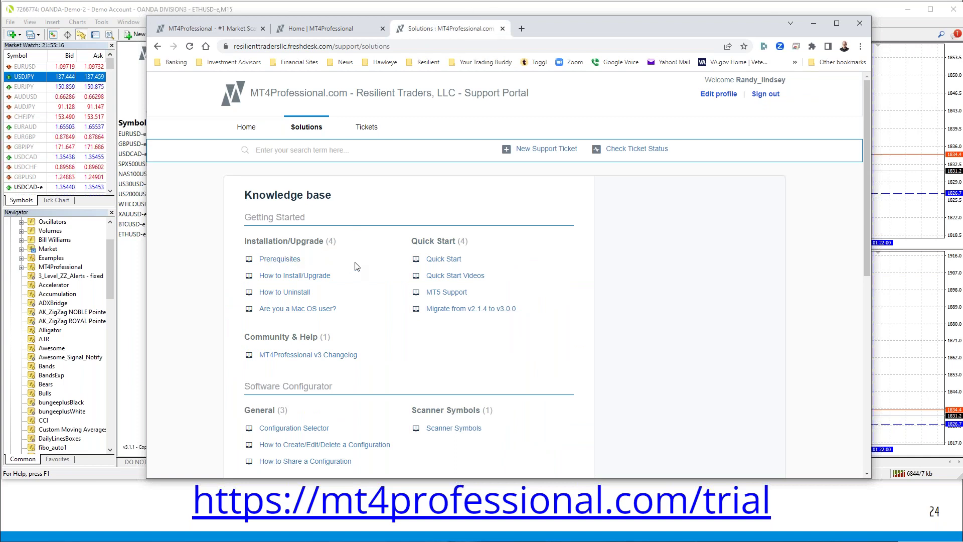
pyautogui.scroll(-1, 357, 265)
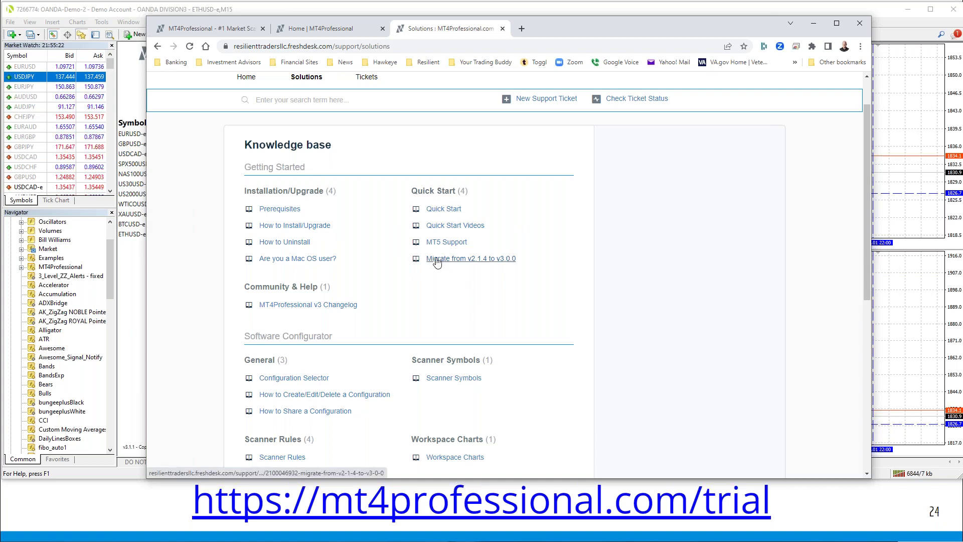
pyautogui.scroll(-2, 432, 258)
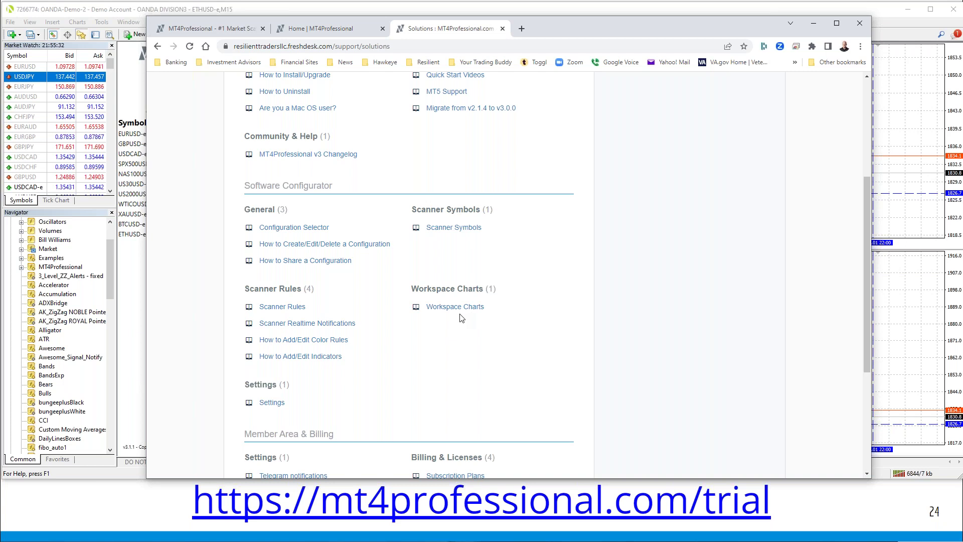
# Look through the rest of the support knowledge base and return to the MT4Professional member area home page
pyautogui.scroll(-4, 397, 256)
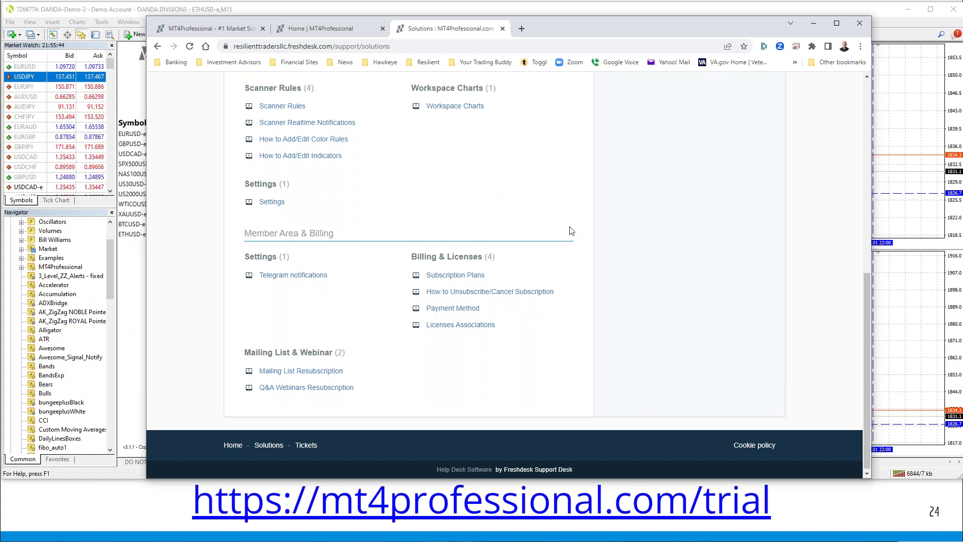
pyautogui.scroll(8, 570, 230)
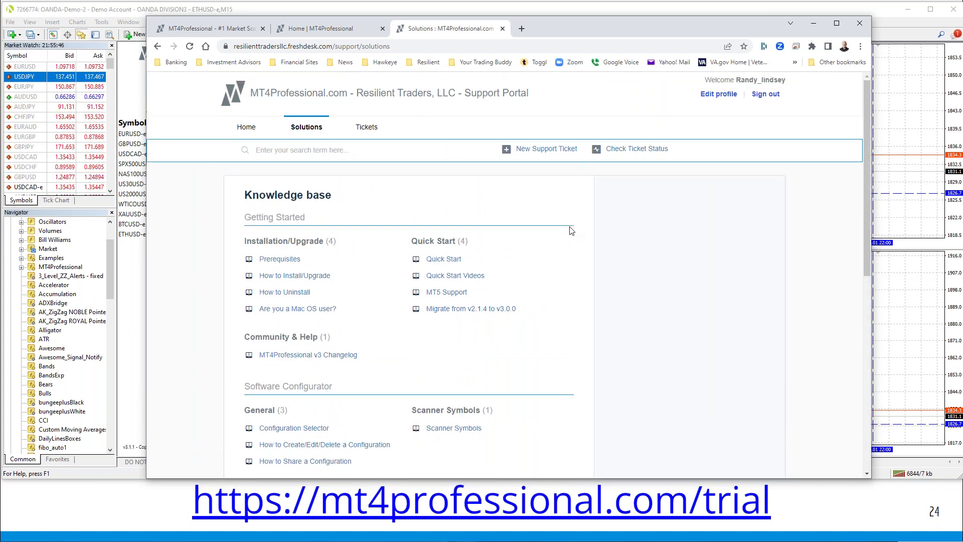
pyautogui.click(349, 34)
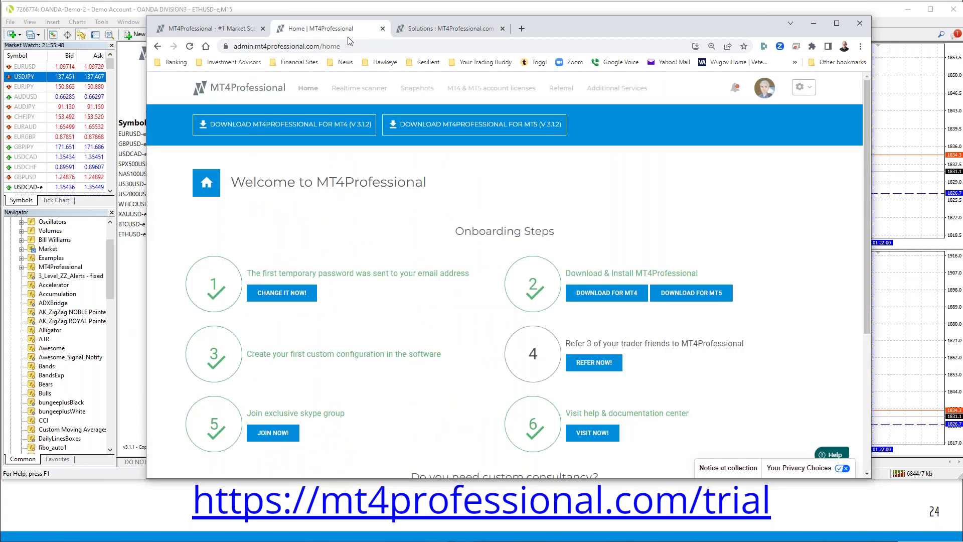
pyautogui.scroll(-3, 383, 226)
pyautogui.scroll(3, 383, 224)
# Show the account settings menu, and view the member area's notifications and announcements
pyautogui.click(811, 92)
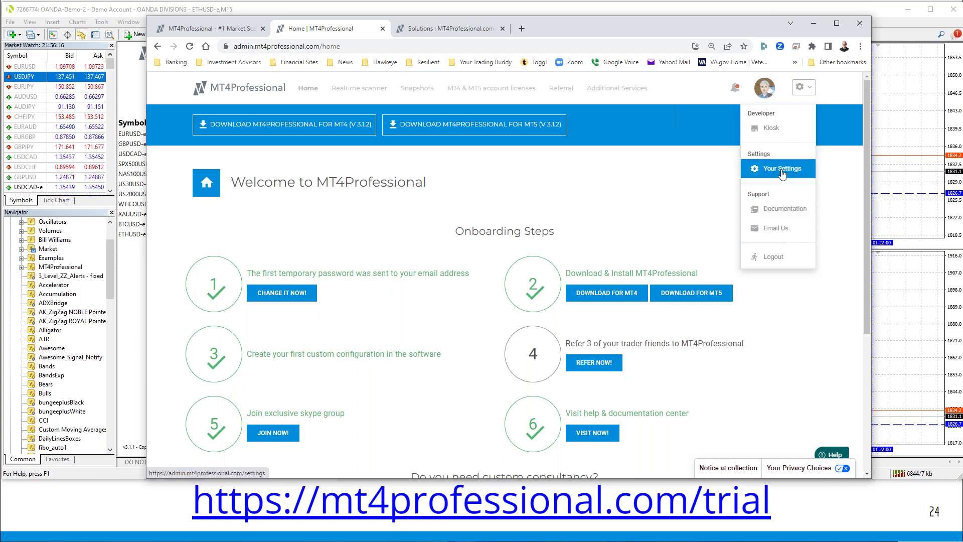
pyautogui.click(684, 169)
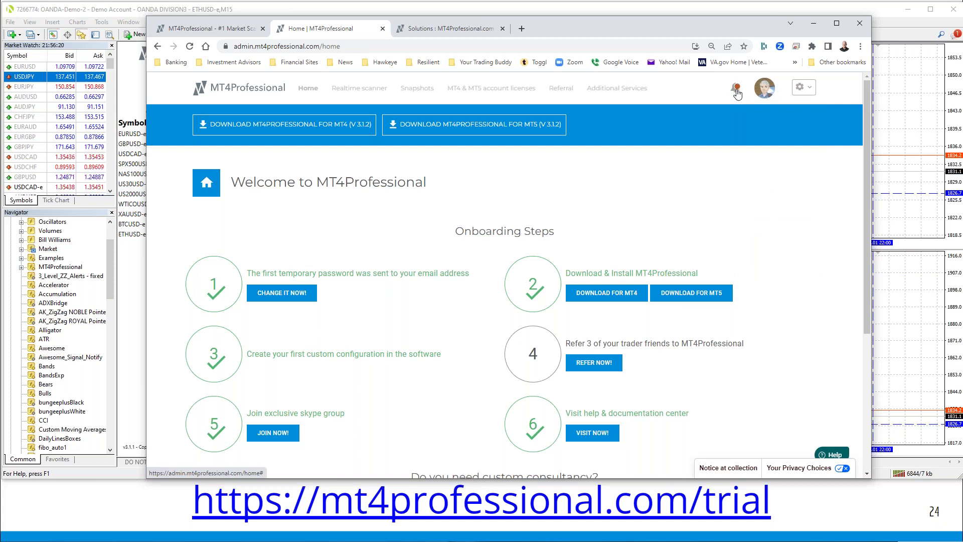
pyautogui.click(737, 92)
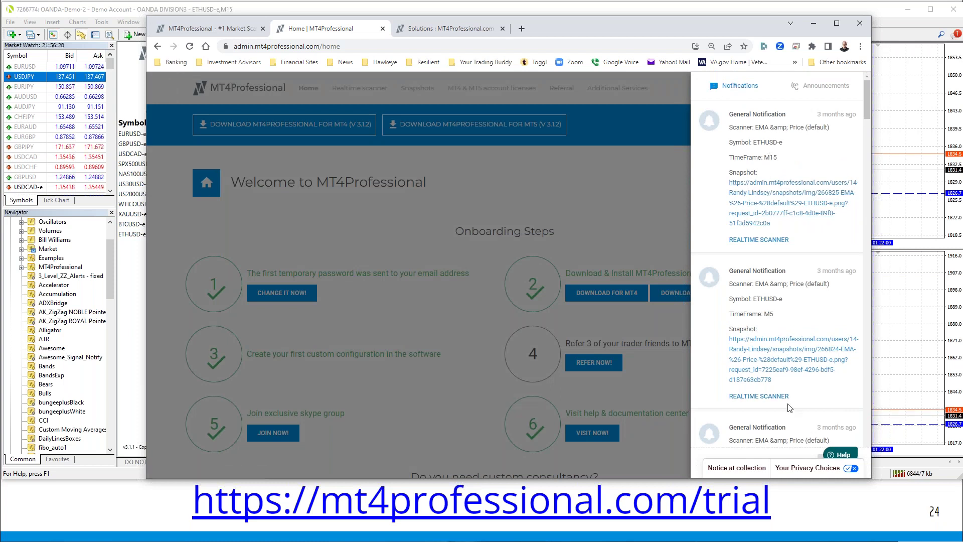
pyautogui.click(810, 89)
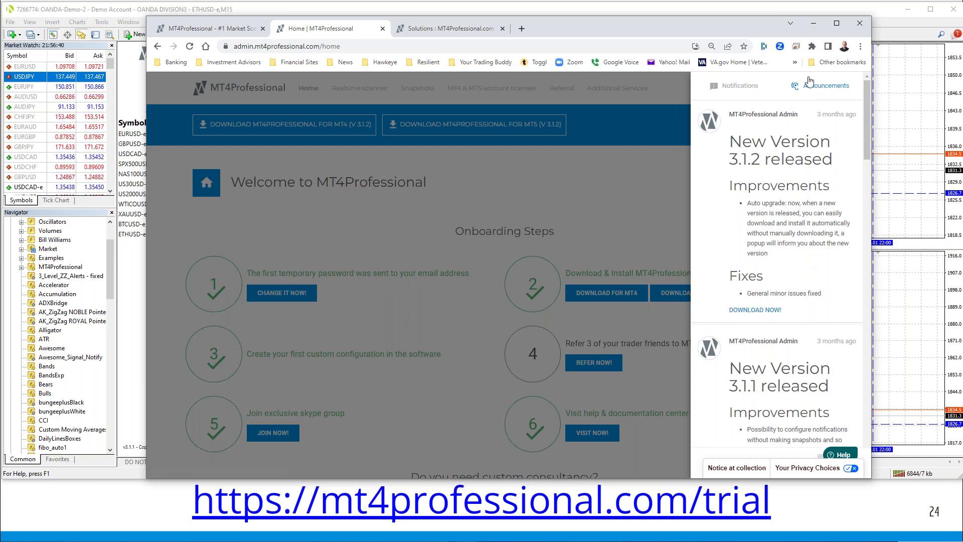
pyautogui.click(745, 89)
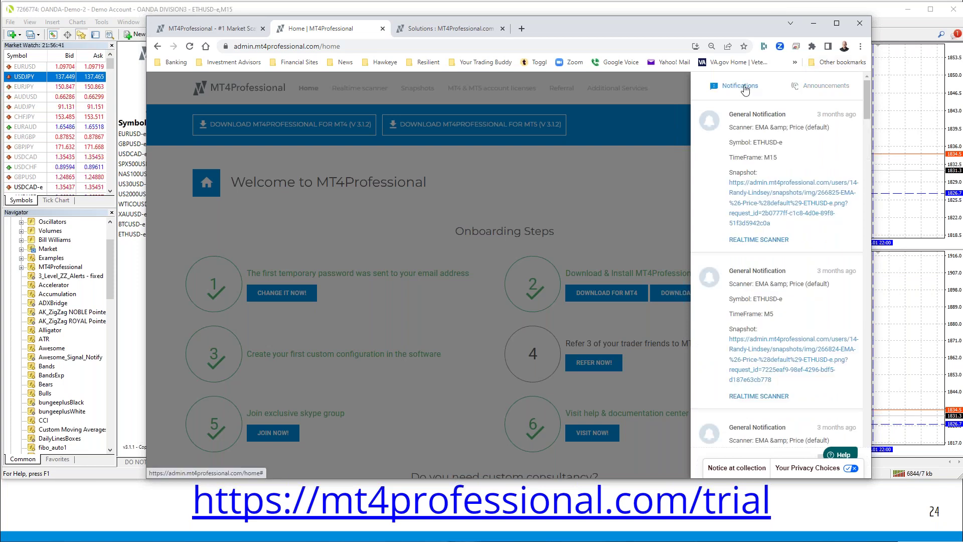
pyautogui.click(654, 188)
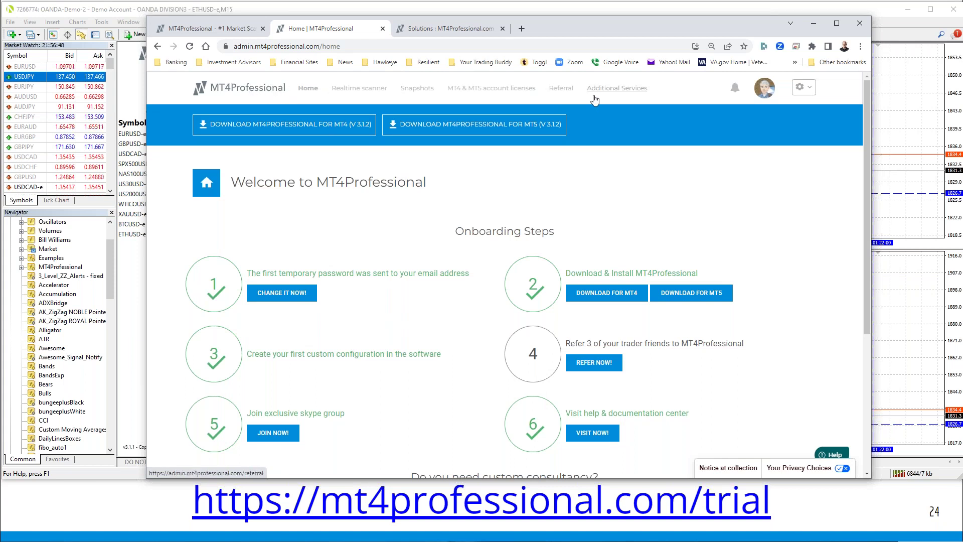
# Open the member area's Realtime scanner page and load the scanner of the demo MT4 account
pyautogui.click(359, 94)
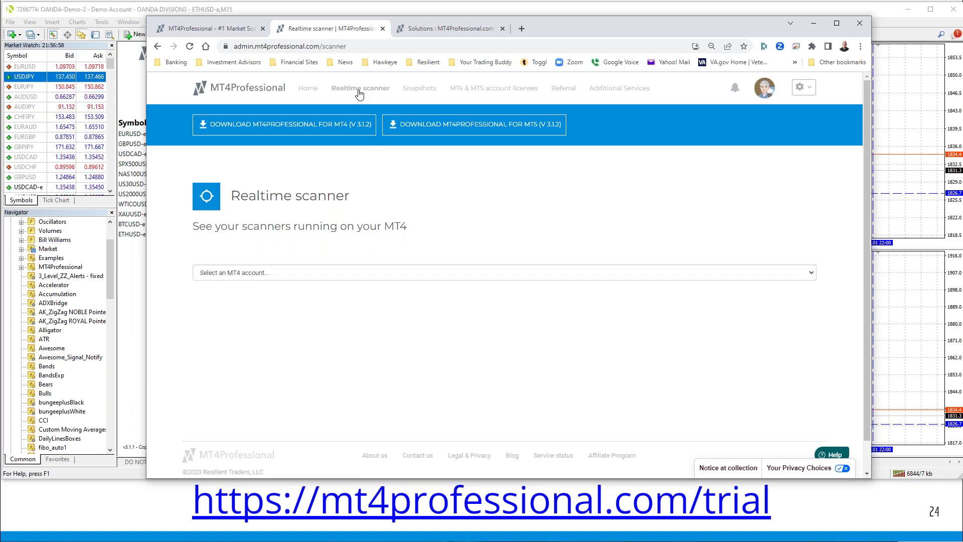
pyautogui.moveTo(547, 31); pyautogui.dragTo(602, 311)
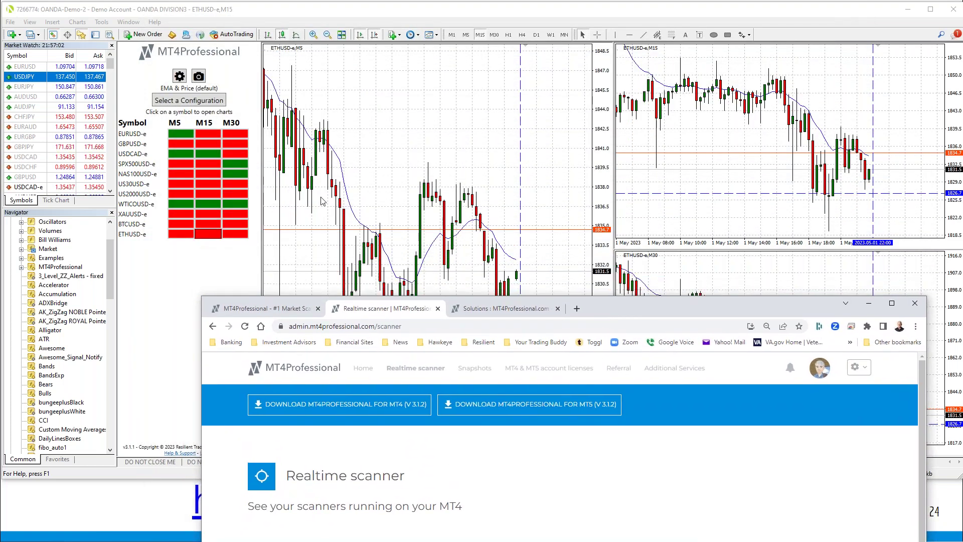
pyautogui.moveTo(633, 317); pyautogui.dragTo(609, 36)
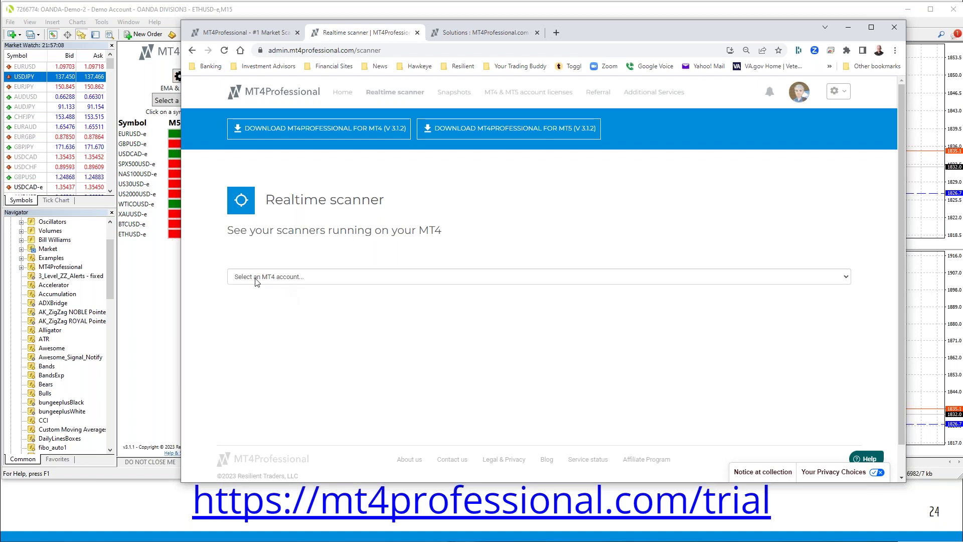
pyautogui.click(277, 279)
pyautogui.click(280, 298)
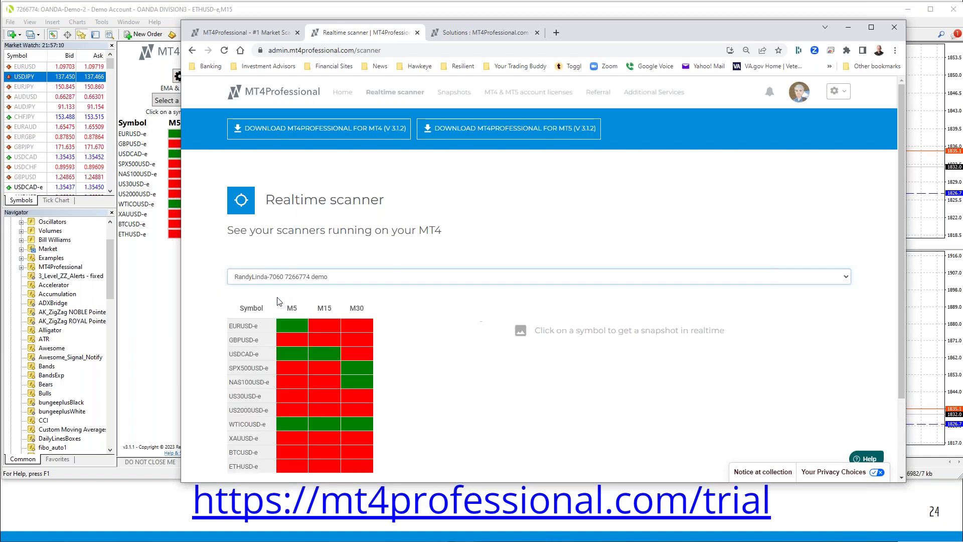
# Place the browser beside the MetaTrader 4 scanner and request a realtime snapshot of EURUSD-e from the web scanner
pyautogui.moveTo(582, 39); pyautogui.dragTo(700, 27)
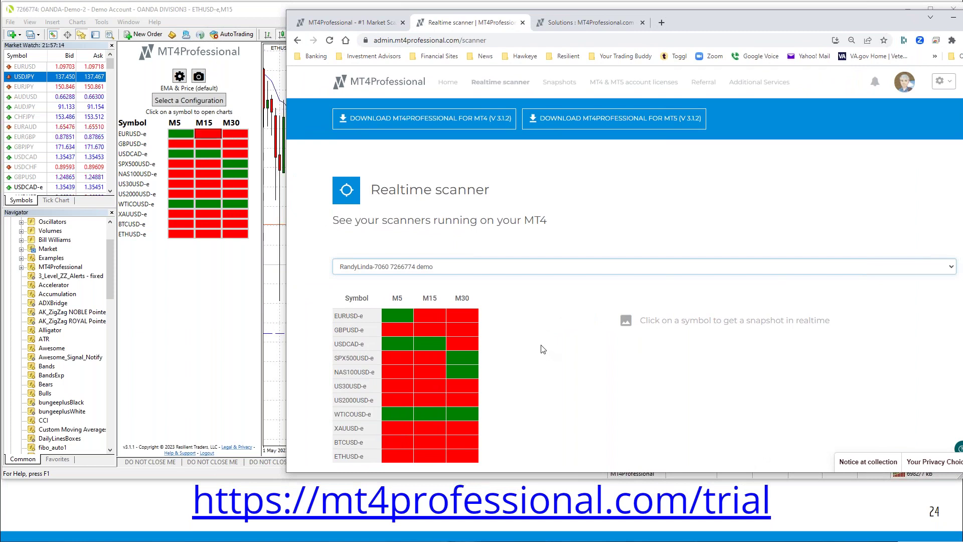
pyautogui.scroll(-2, 532, 341)
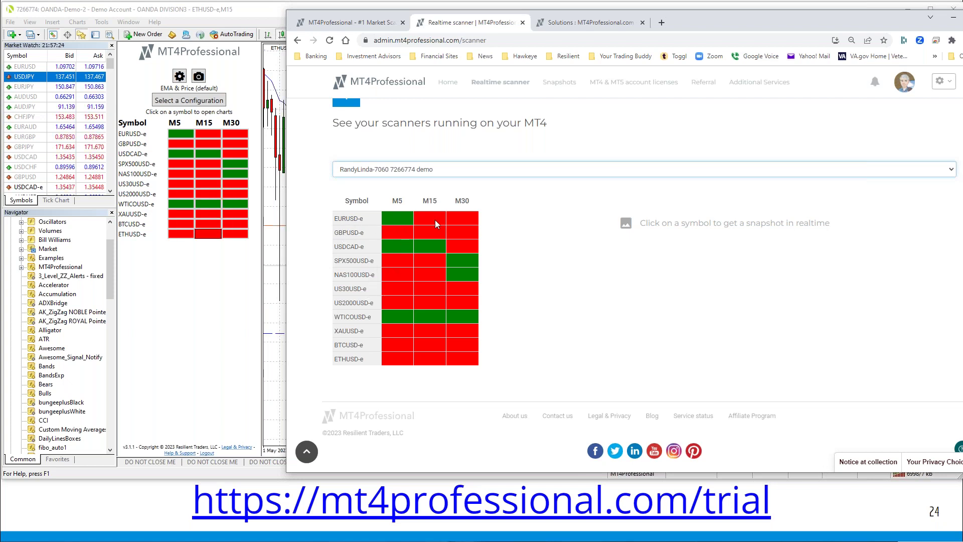
pyautogui.click(350, 223)
pyautogui.click(350, 223)
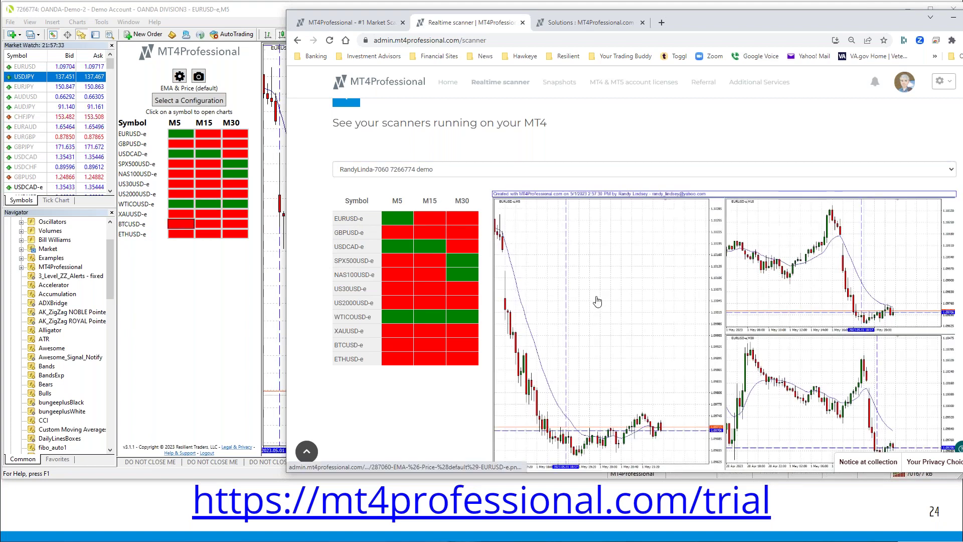
# Examine the EURUSD-e snapshot in the web scanner and compare it with the live charts in MetaTrader 4
pyautogui.scroll(-1, 589, 292)
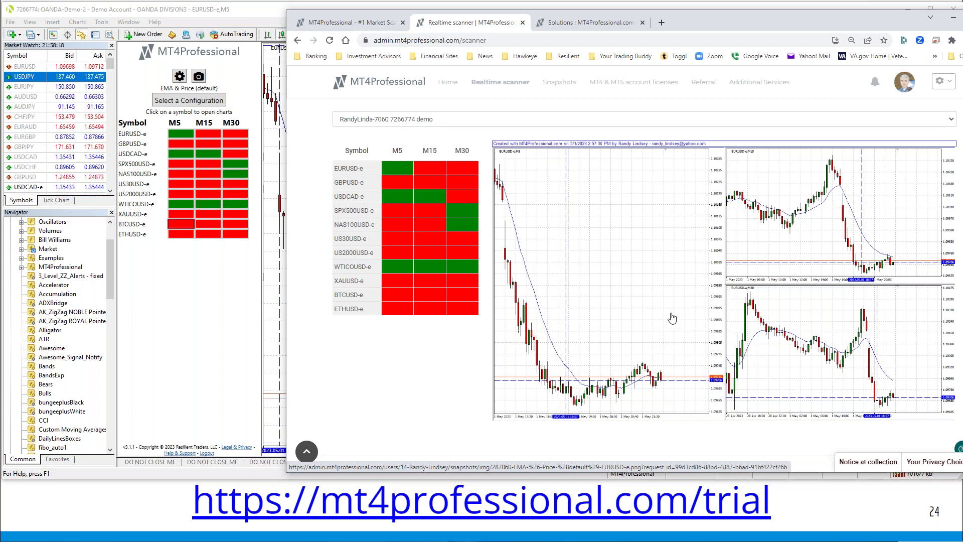
pyautogui.scroll(3, 544, 230)
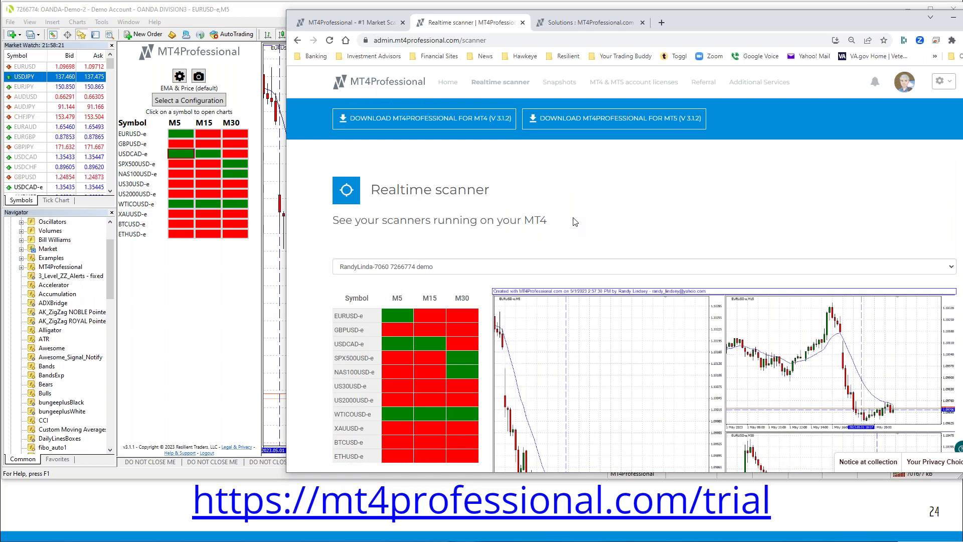
pyautogui.scroll(-3, 567, 194)
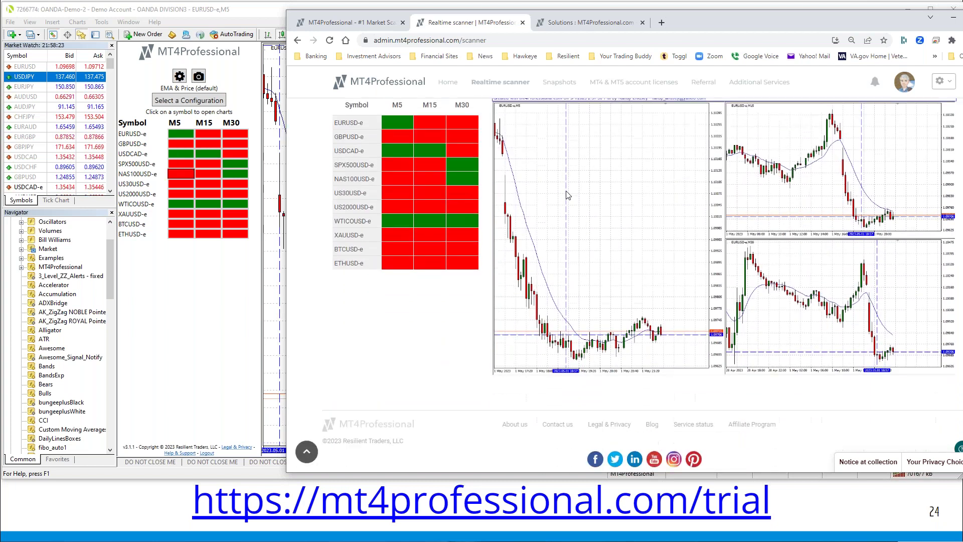
pyautogui.scroll(2, 566, 194)
pyautogui.moveTo(707, 18); pyautogui.dragTo(513, 221)
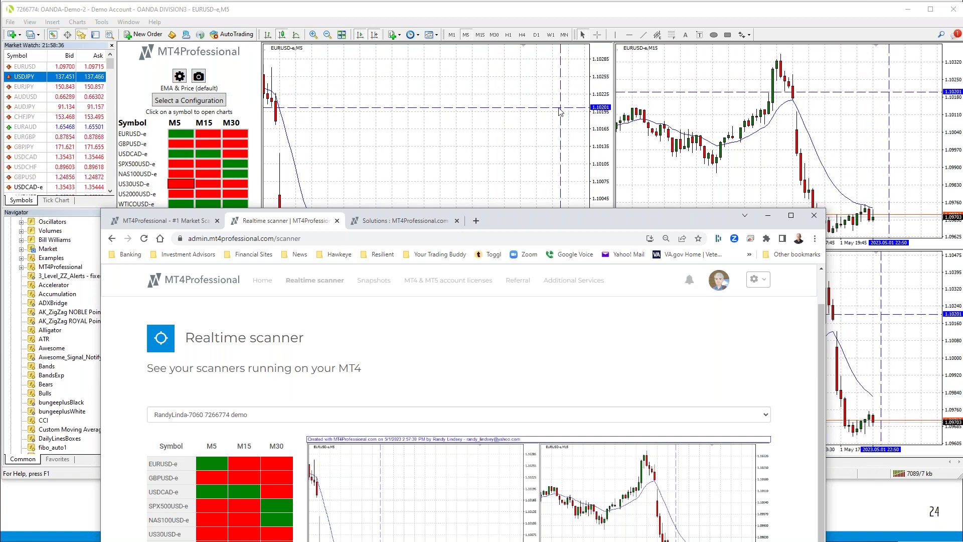
pyautogui.moveTo(540, 220); pyautogui.dragTo(610, 42)
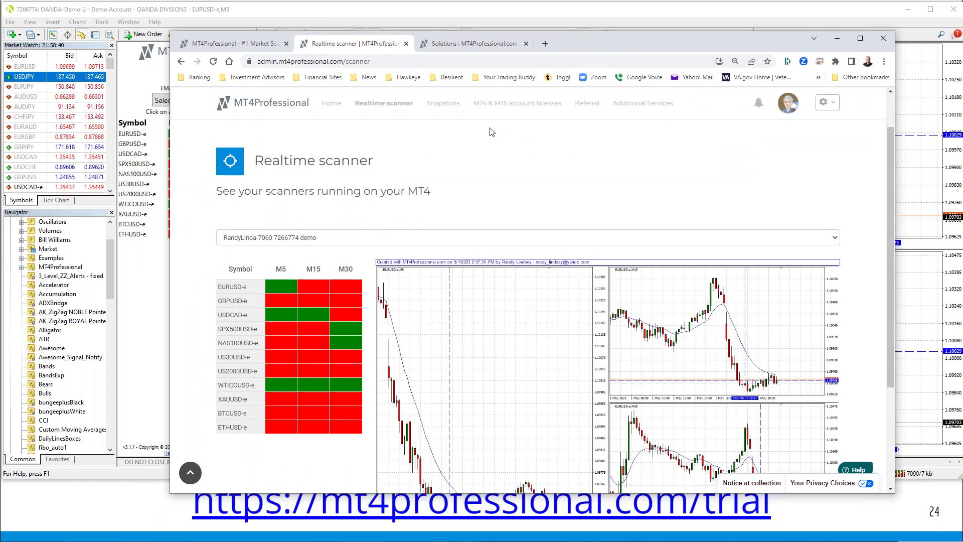
# Show the member area's Snapshots page and look through its tags and the captured snapshots with their details and sharing options
pyautogui.click(443, 107)
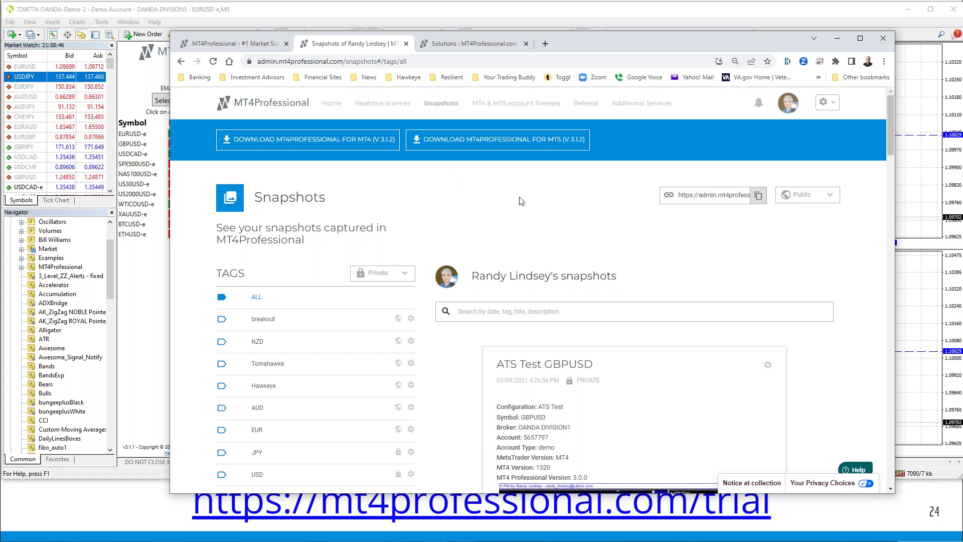
pyautogui.scroll(-2, 522, 200)
pyautogui.scroll(-3, 522, 201)
pyautogui.scroll(5, 315, 242)
pyautogui.scroll(-2, 315, 243)
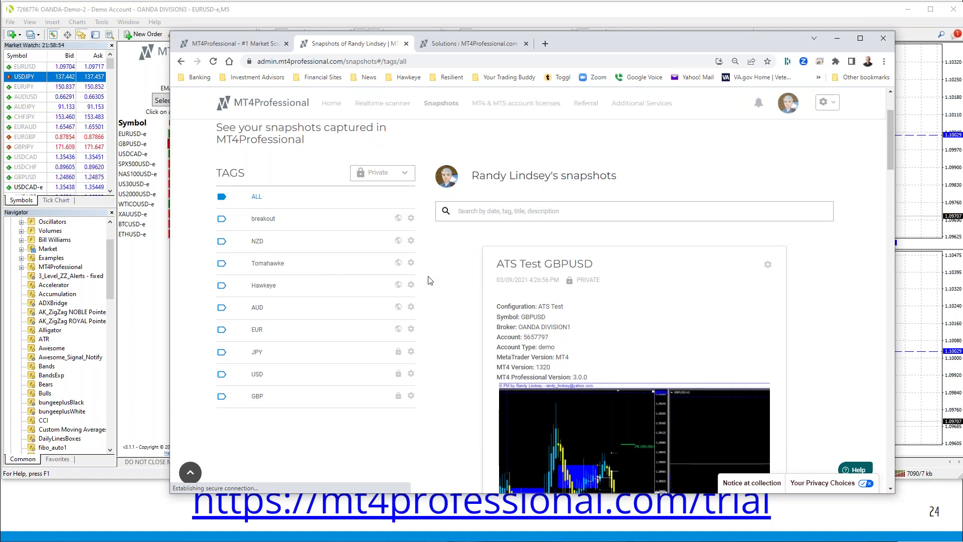
pyautogui.scroll(-5, 429, 280)
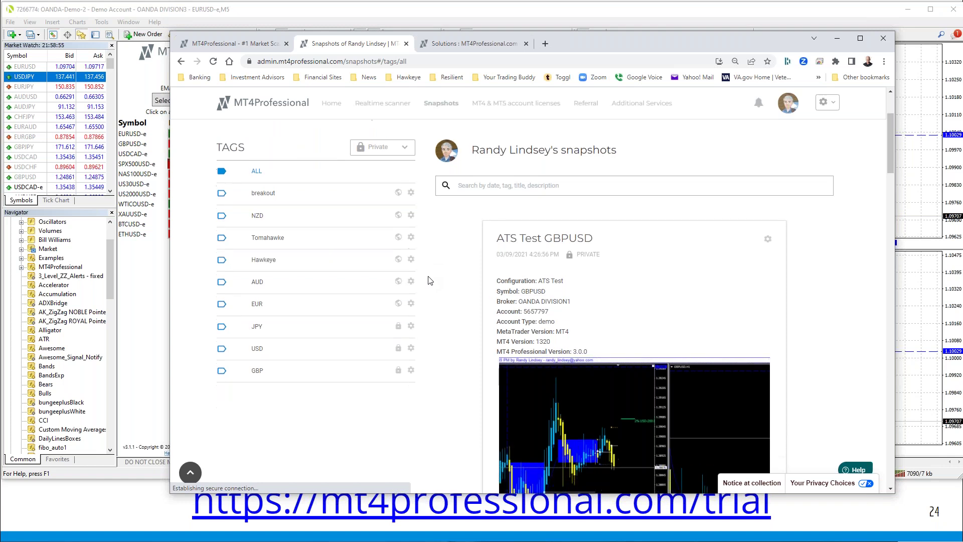
pyautogui.scroll(-10, 452, 326)
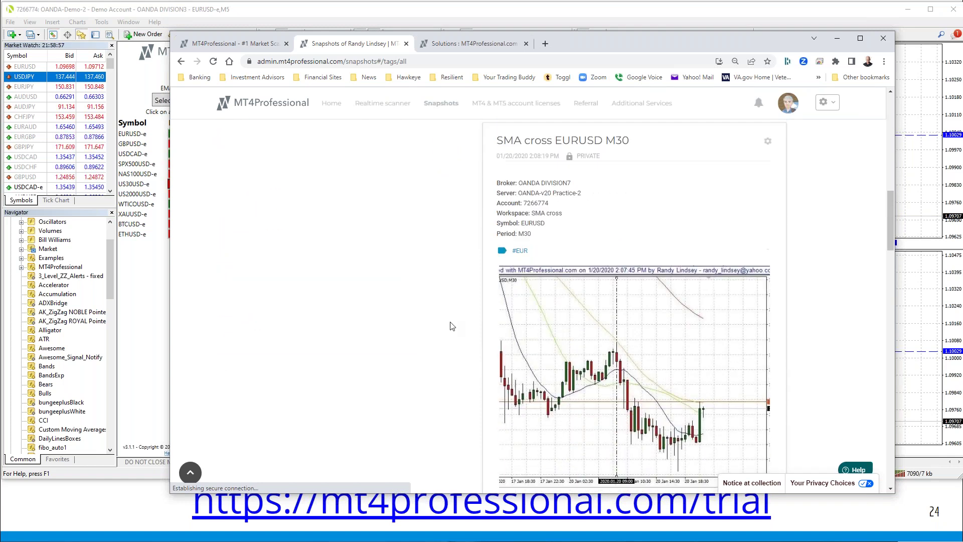
pyautogui.scroll(-6, 452, 326)
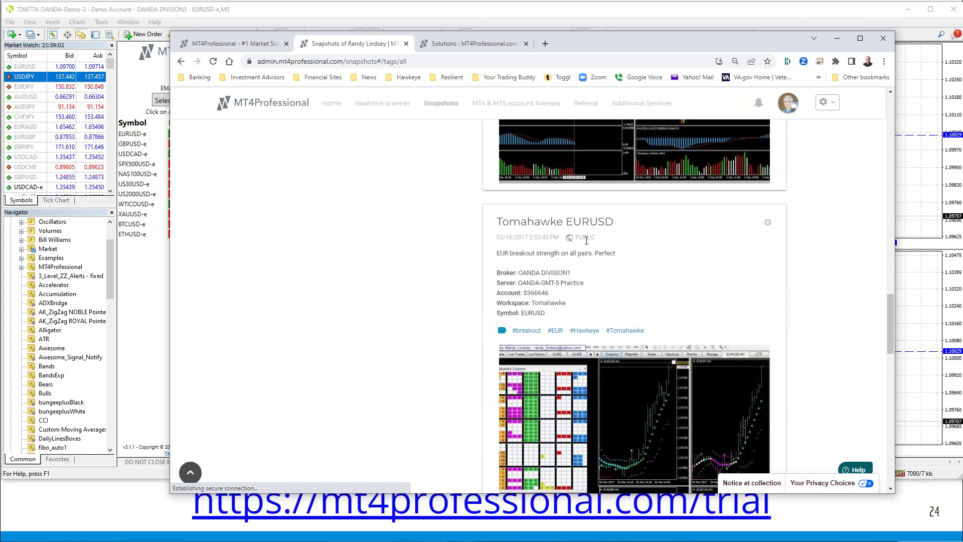
pyautogui.scroll(8, 586, 241)
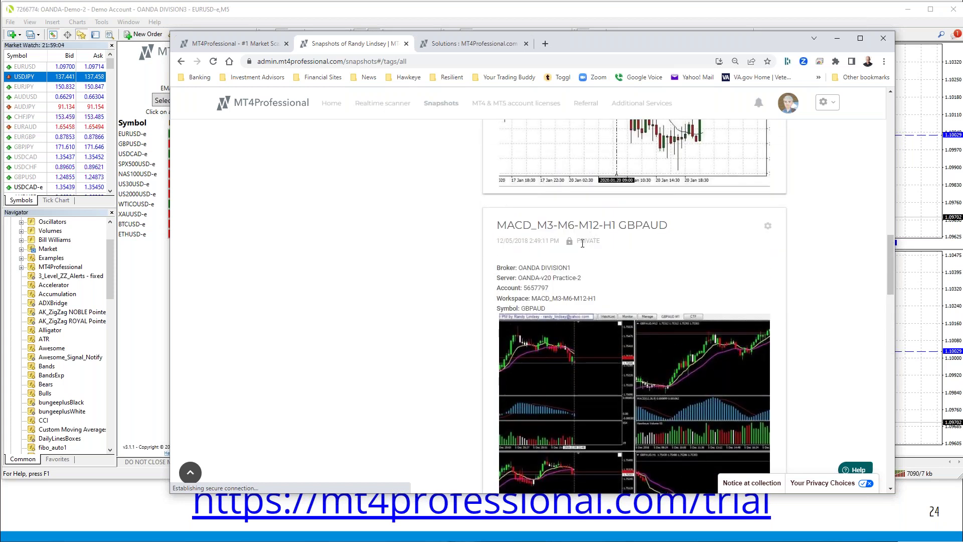
pyautogui.scroll(-15, 587, 244)
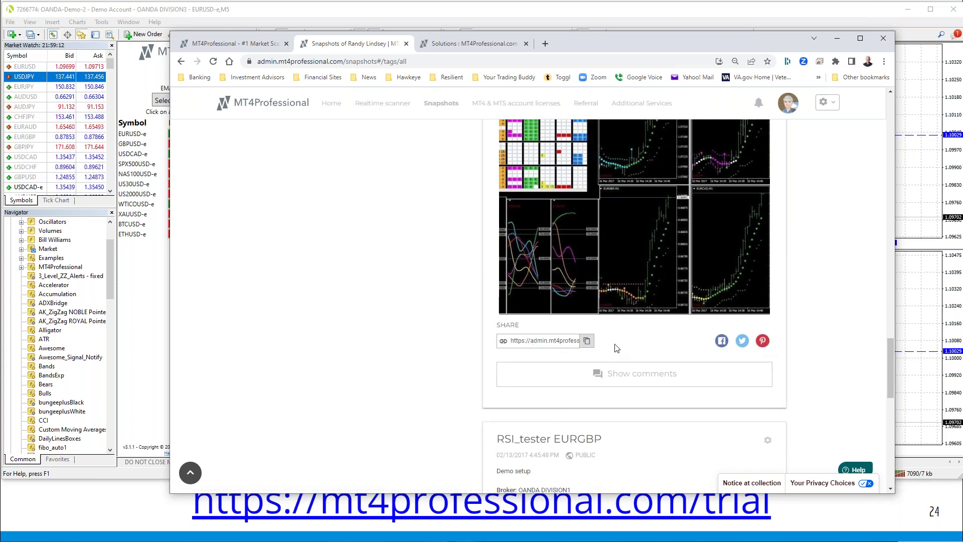
pyautogui.scroll(3, 617, 341)
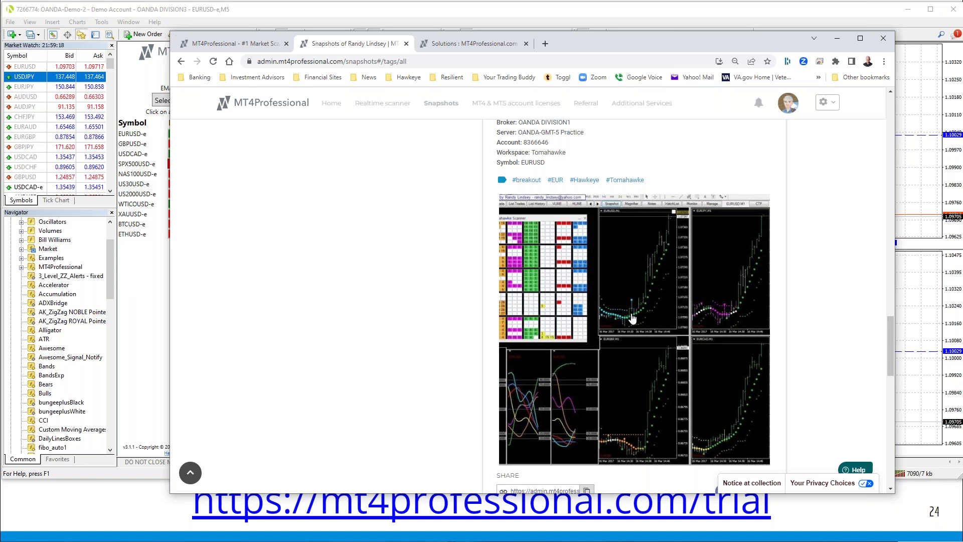
pyautogui.scroll(-15, 633, 319)
pyautogui.scroll(15, 532, 306)
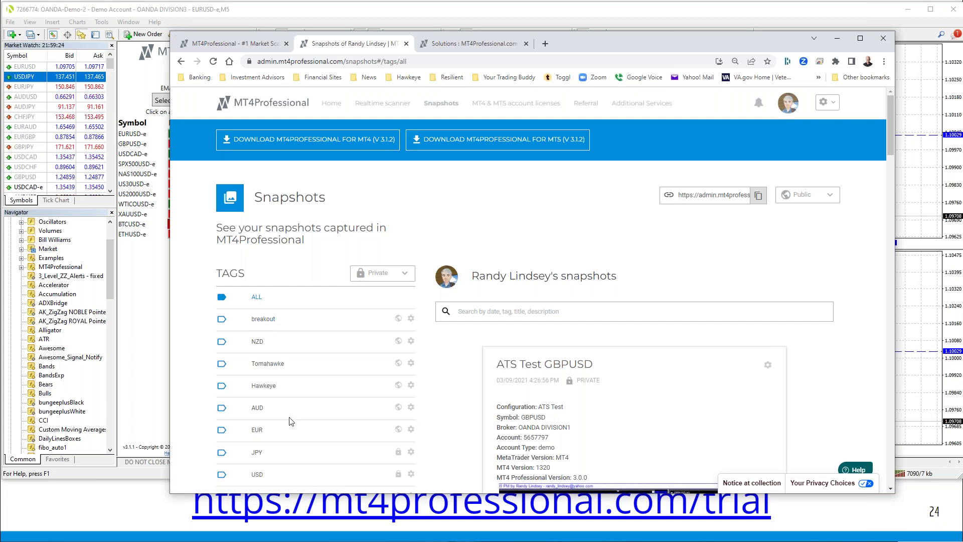
# Filter the snapshots by the Tomahawke tag and look through the matching ones
pyautogui.click(270, 365)
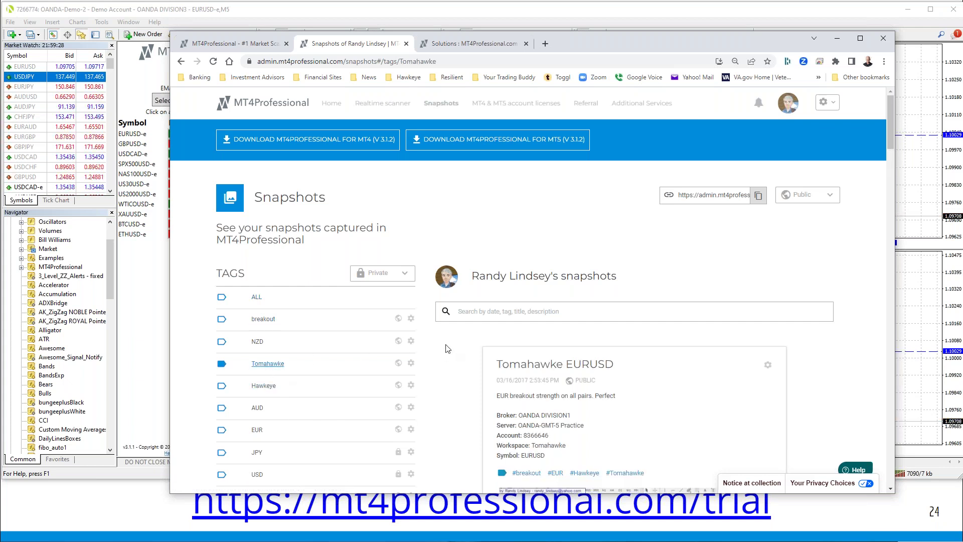
pyautogui.scroll(-2, 299, 297)
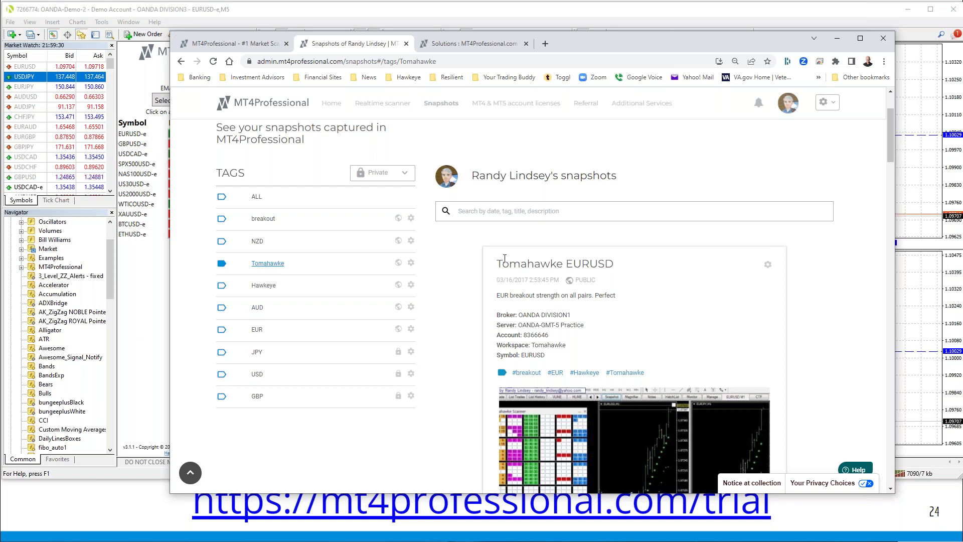
pyautogui.scroll(-10, 496, 279)
pyautogui.scroll(-15, 522, 269)
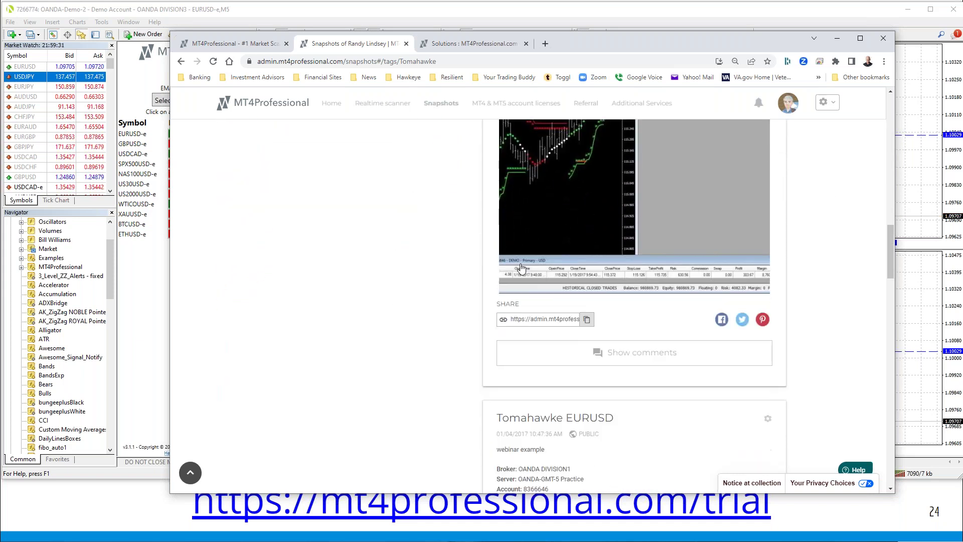
pyautogui.scroll(-10, 523, 269)
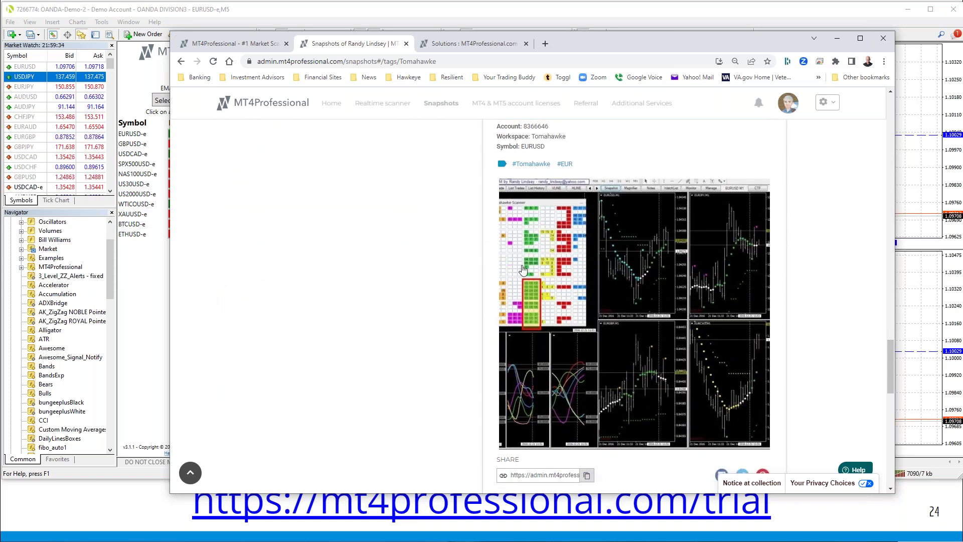
pyautogui.press('Home')
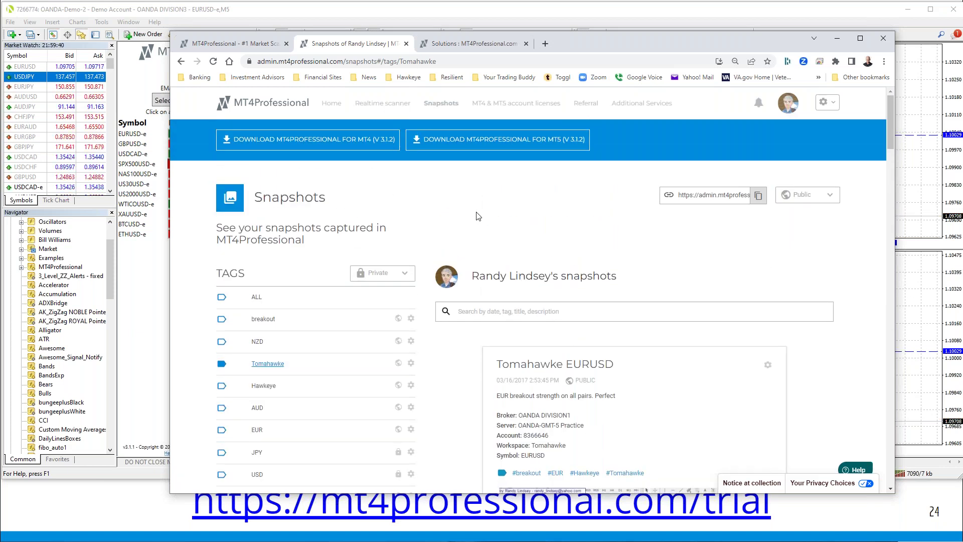
# Show the member area's Referral Program page and the MT4Professional home page, and switch back to MetaTrader 4
pyautogui.click(584, 108)
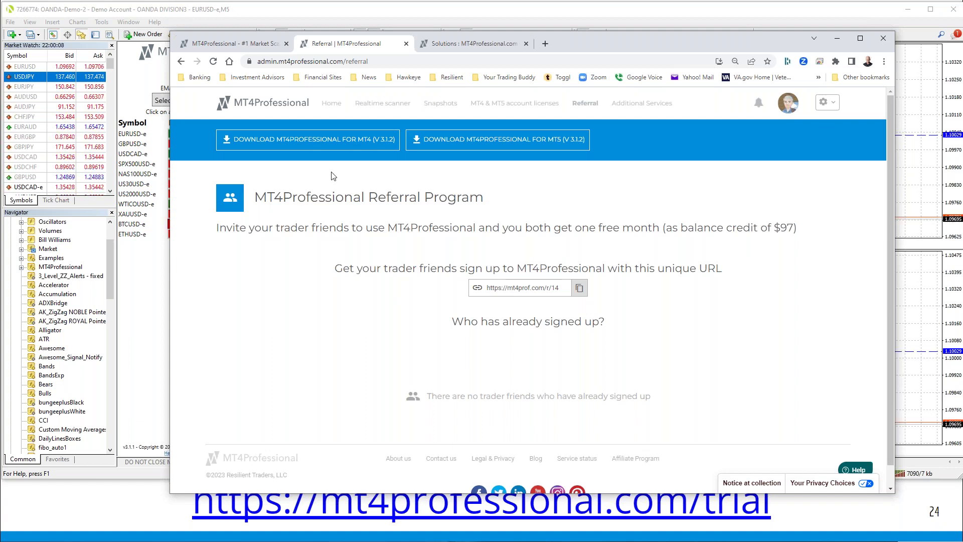
pyautogui.click(234, 48)
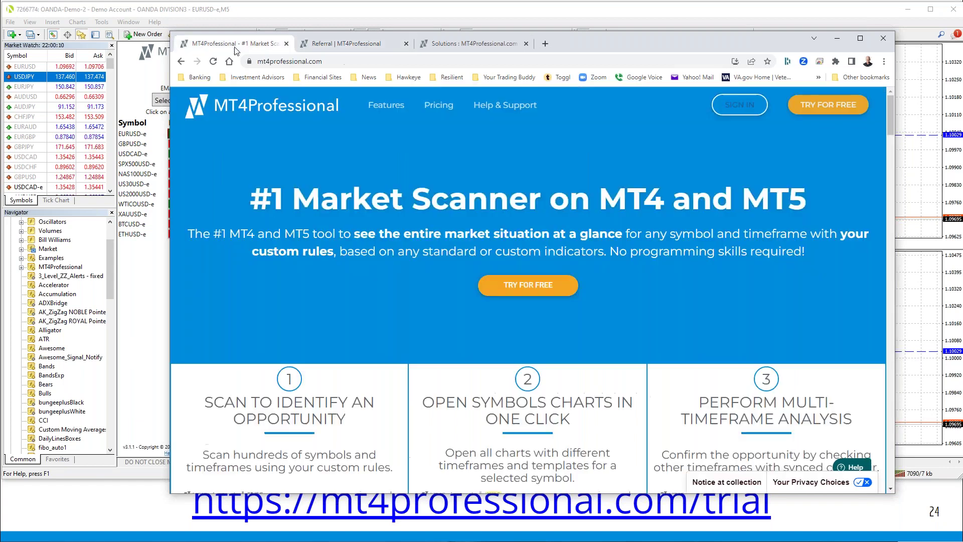
pyautogui.click(837, 39)
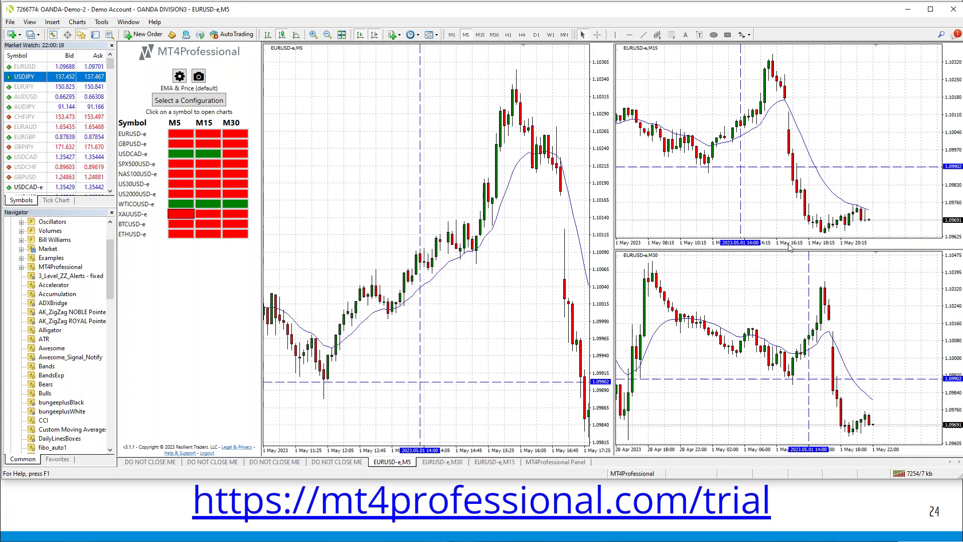
# Synchronise the EURUSD-e charts to 2023.05.01 21:30 from the M15 chart
pyautogui.click(860, 161)
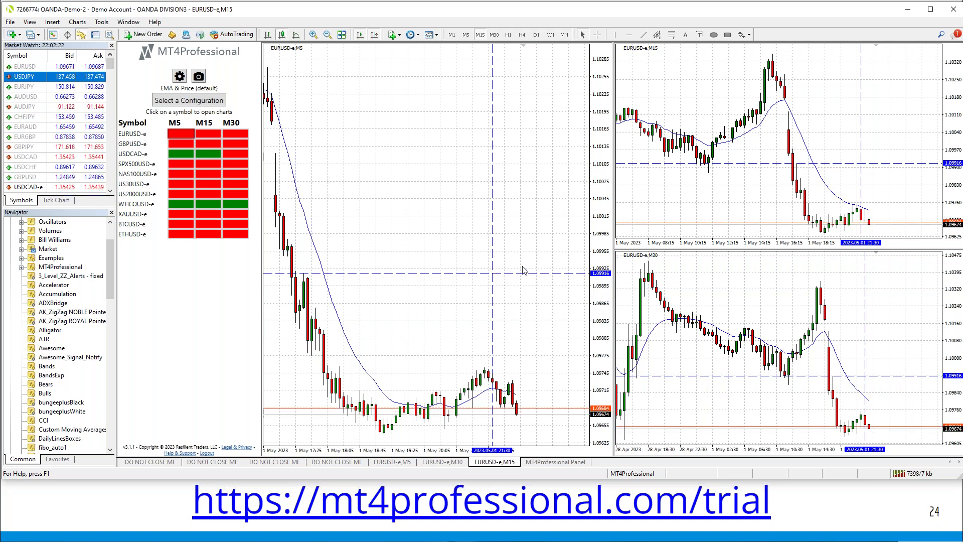
# Open the MAINCR color rule of the M5 scanner column in the EMA & Price (default) configuration
pyautogui.click(195, 101)
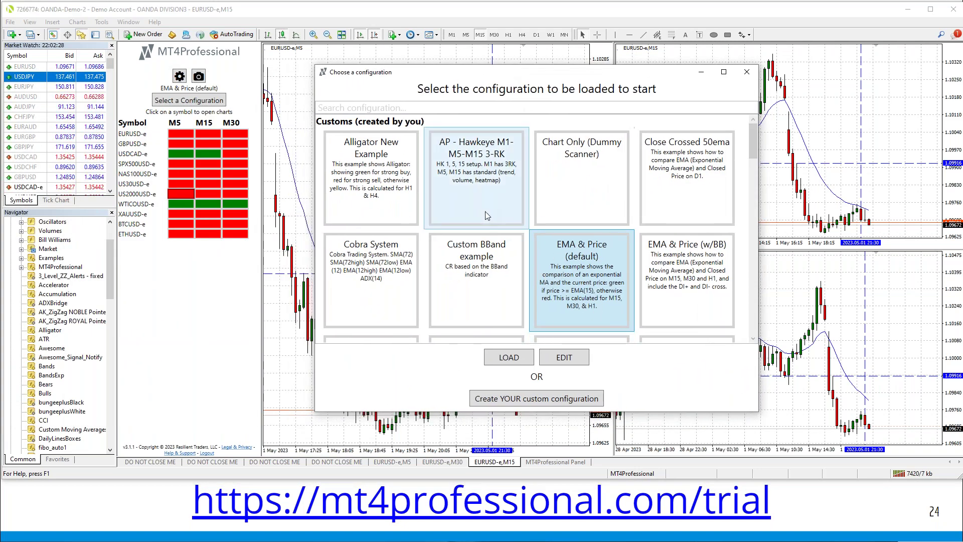
pyautogui.click(567, 357)
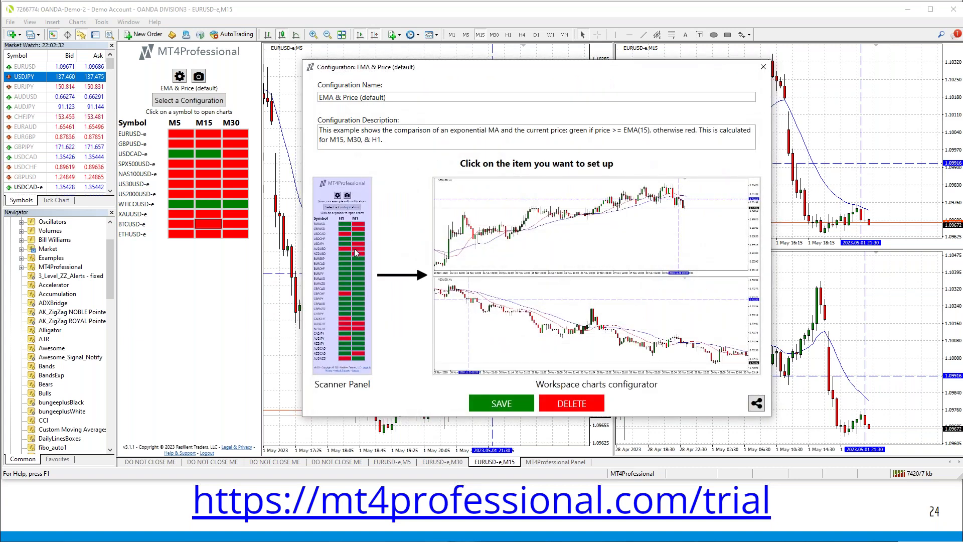
pyautogui.click(354, 252)
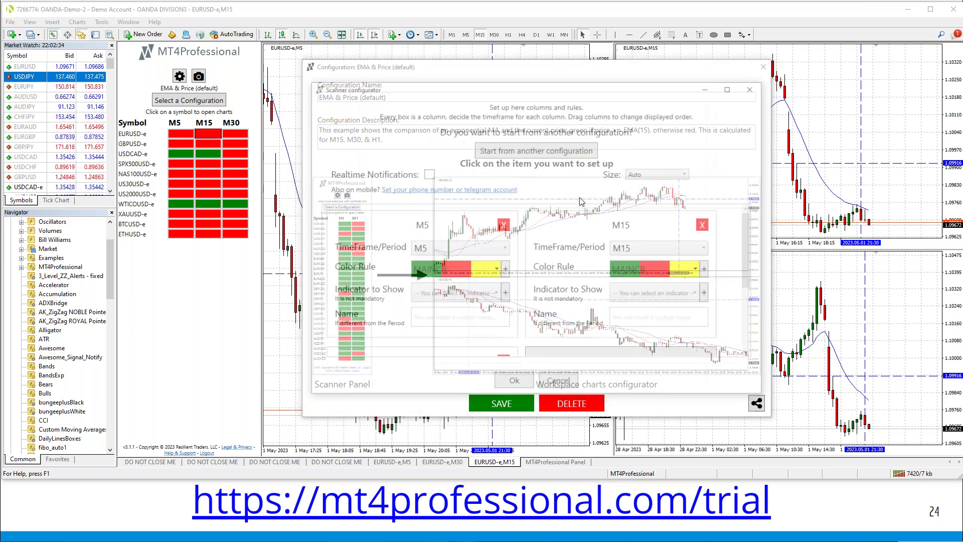
pyautogui.click(497, 271)
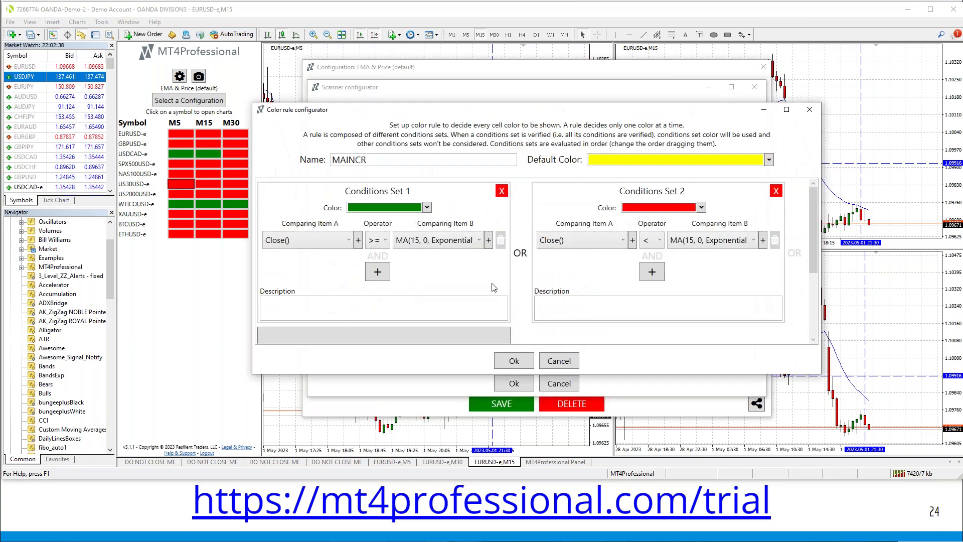
# Add a second condition to Conditions Set 1 and list the standard Trend indicators available for its Comparing Item A
pyautogui.click(378, 273)
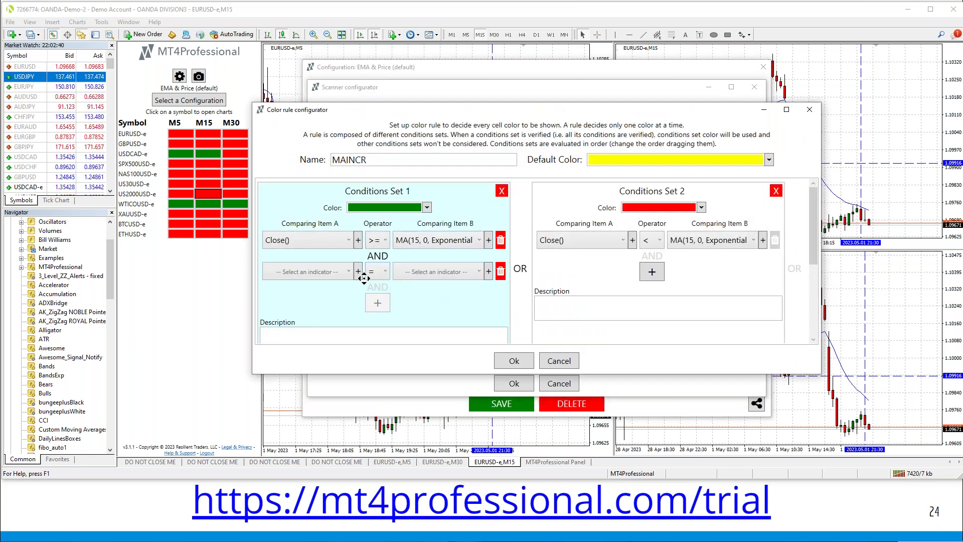
pyautogui.click(359, 272)
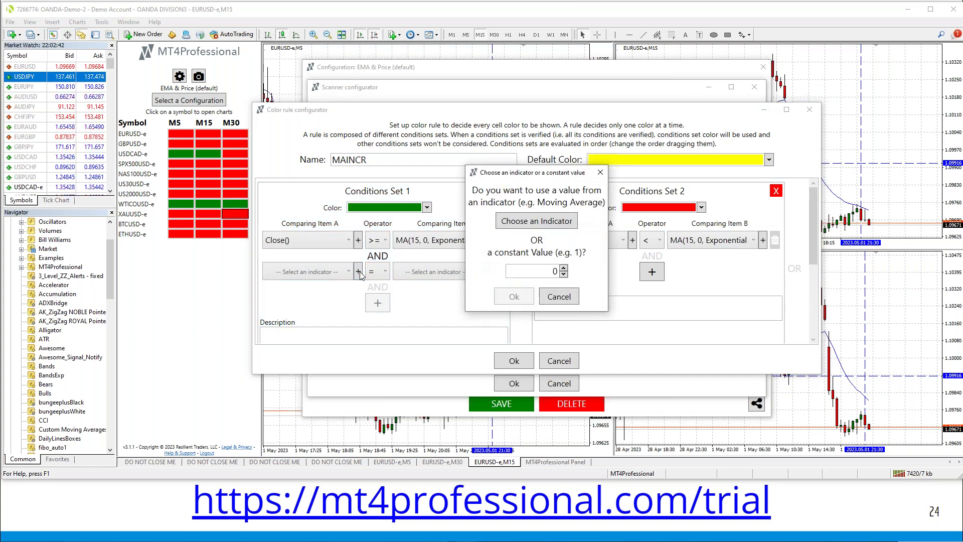
pyautogui.click(519, 226)
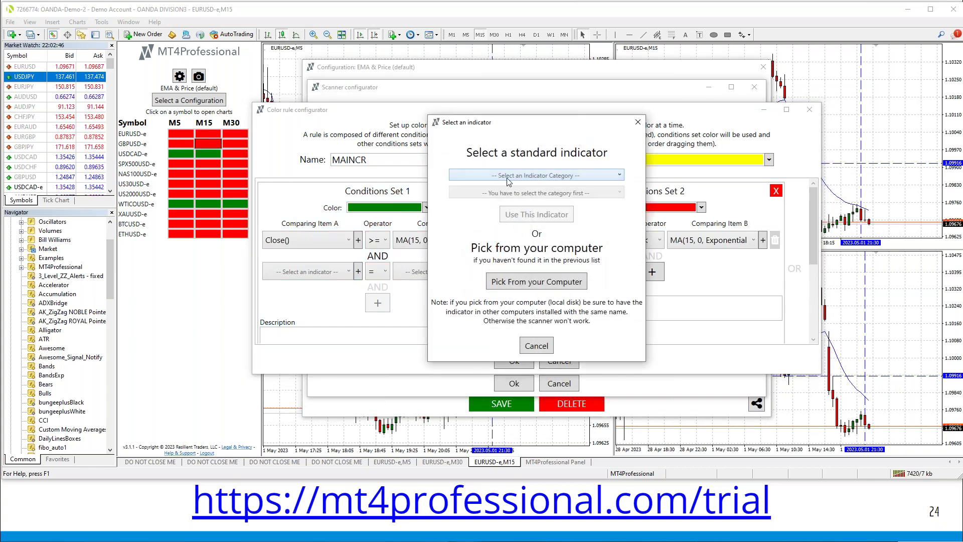
pyautogui.click(501, 176)
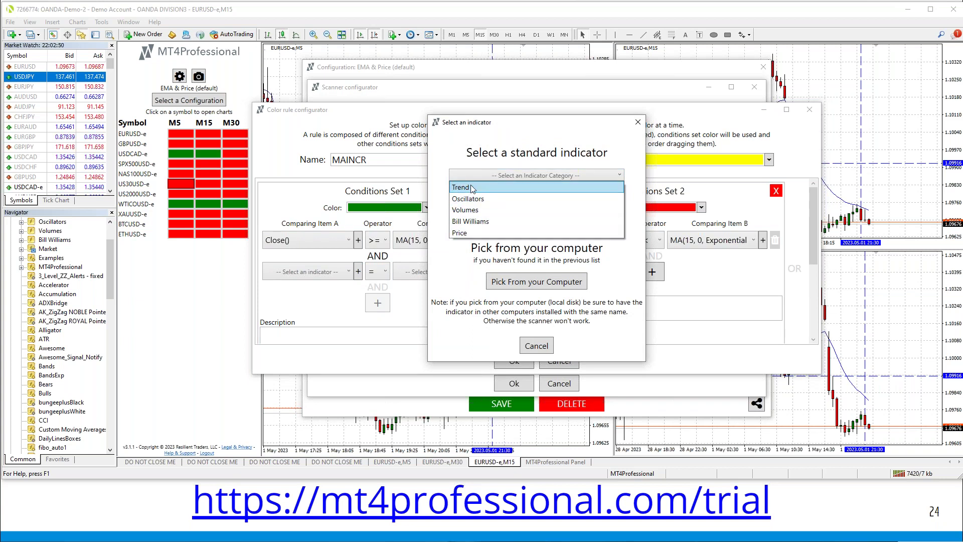
pyautogui.click(471, 188)
pyautogui.click(488, 196)
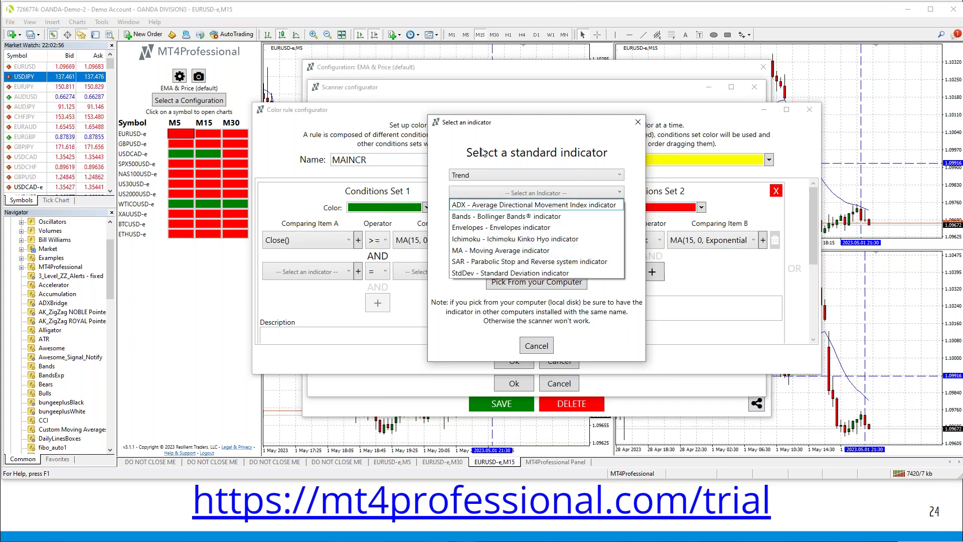
# Look through the standard indicators in the Oscillators category
pyautogui.click(486, 176)
pyautogui.click(485, 177)
pyautogui.click(478, 199)
pyautogui.click(476, 194)
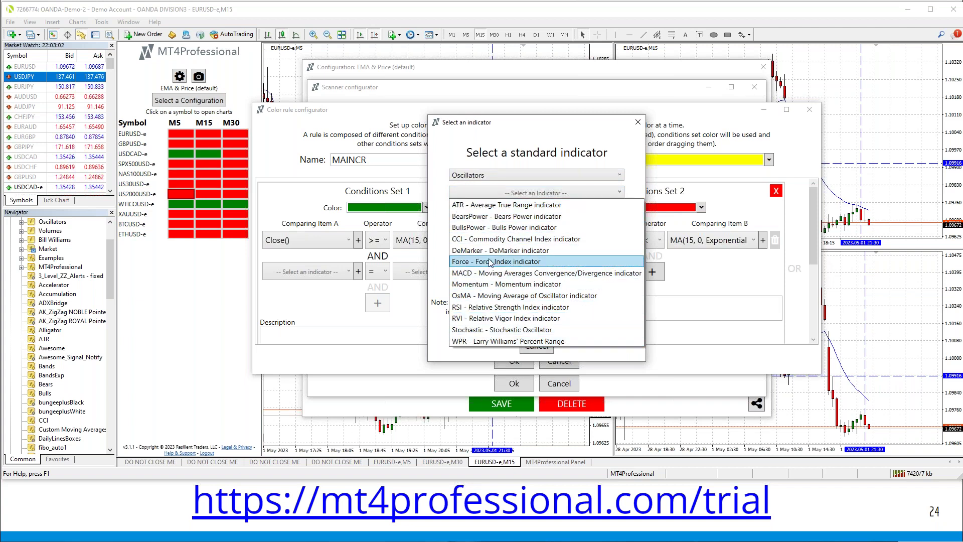
pyautogui.click(509, 139)
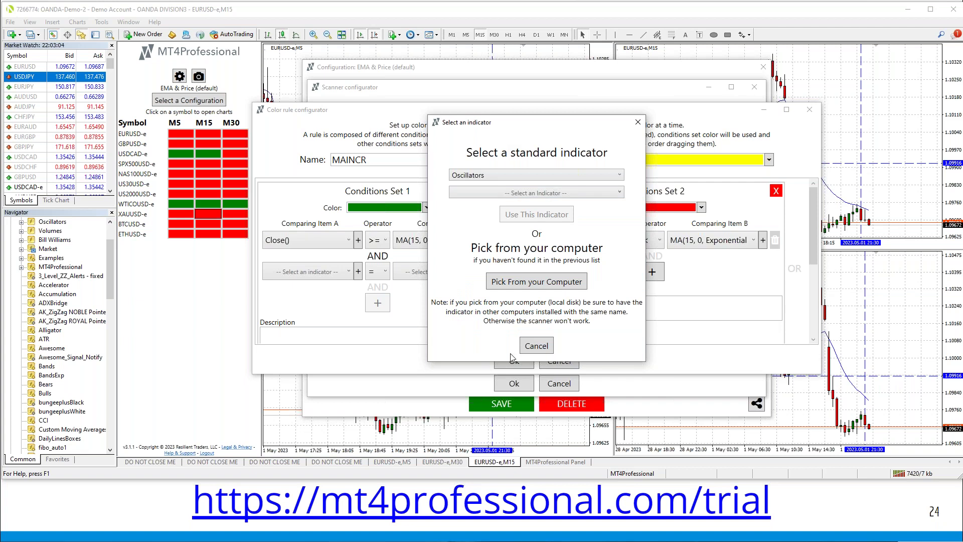
# Browse the custom indicator files stored on the computer and leave the indicator selection without picking one
pyautogui.click(536, 281)
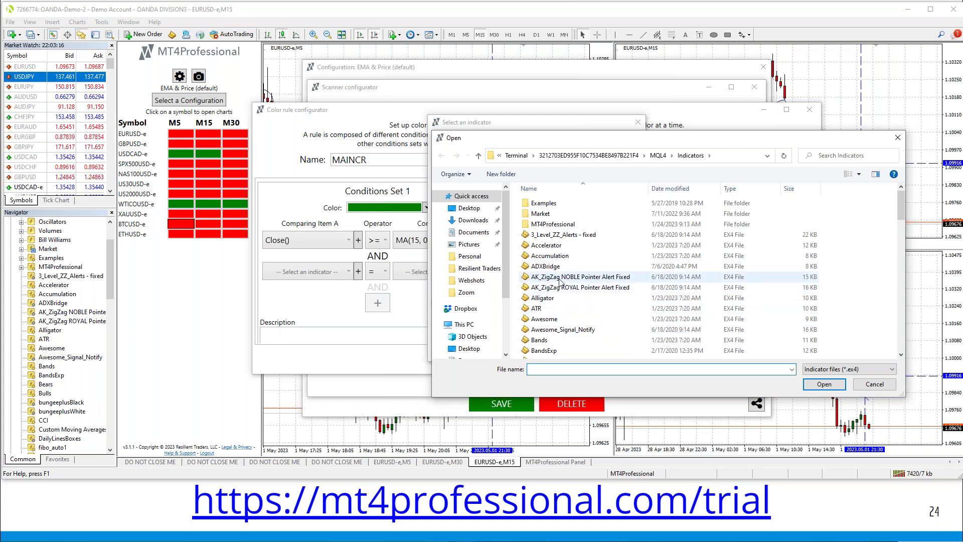
pyautogui.scroll(-7, 561, 281)
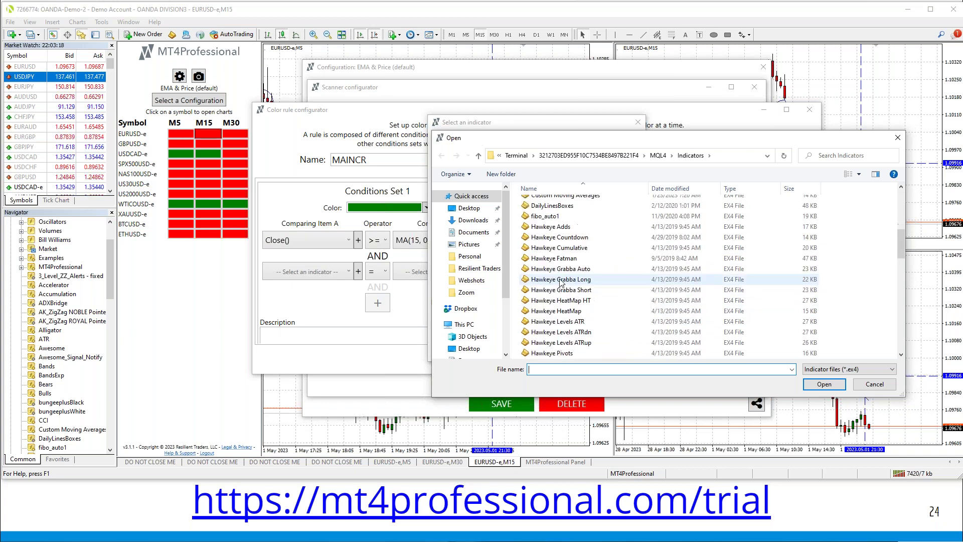
pyautogui.scroll(-8, 560, 281)
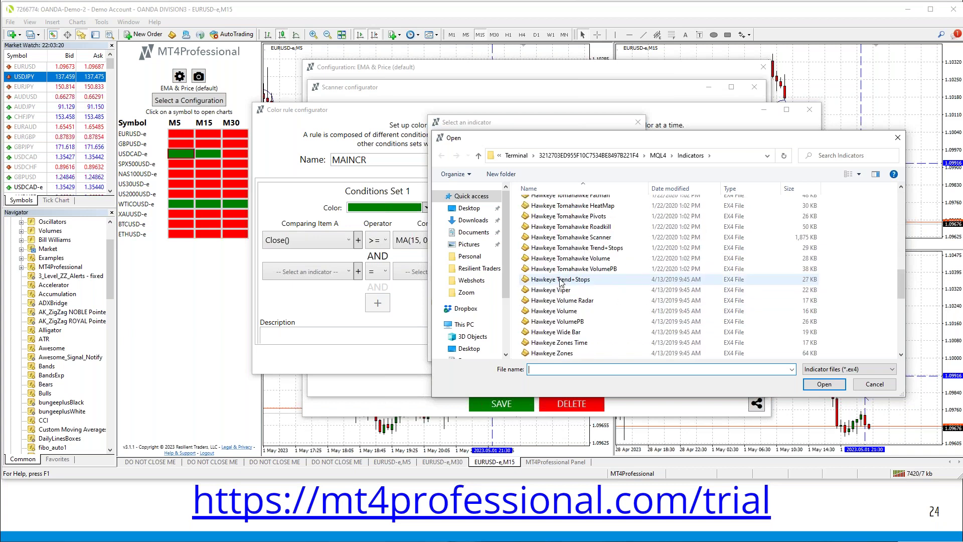
pyautogui.scroll(-4, 560, 282)
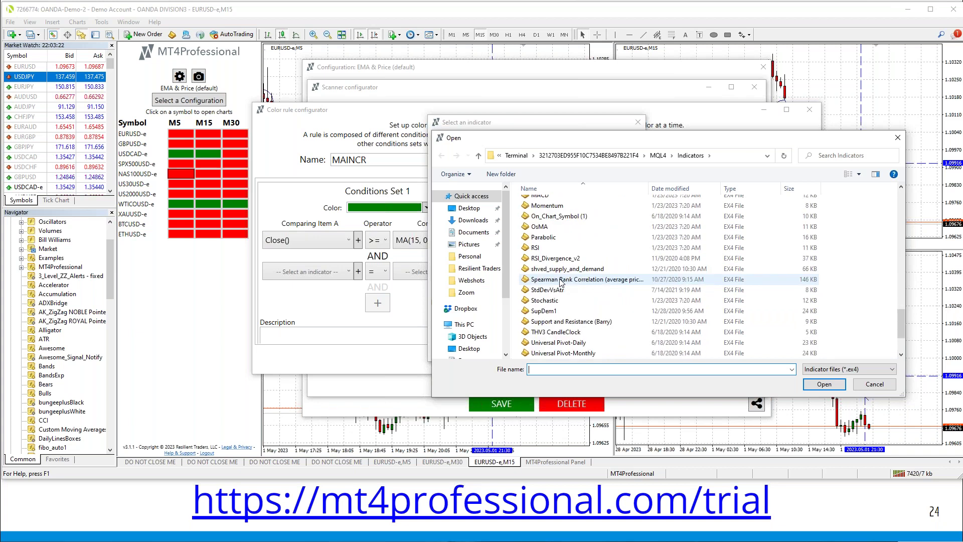
pyautogui.scroll(20, 560, 282)
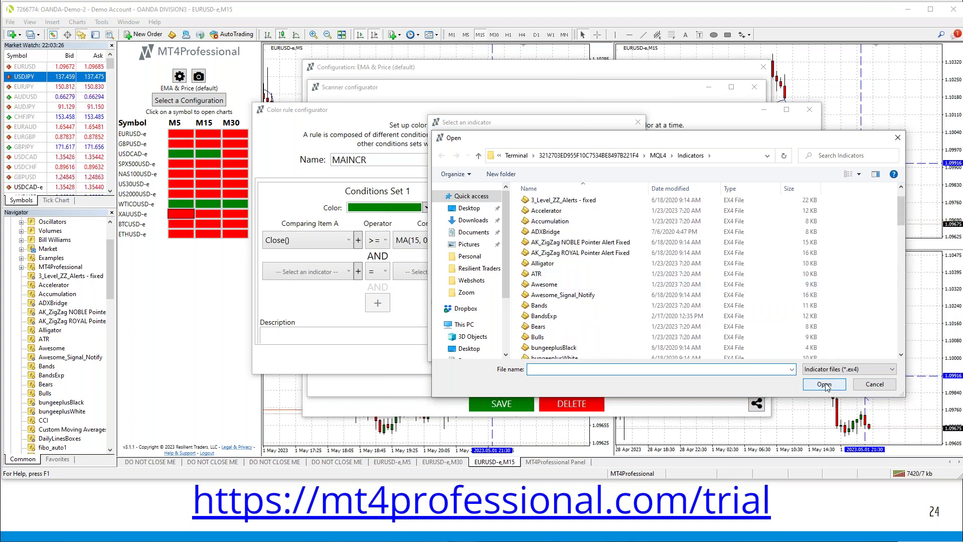
pyautogui.click(874, 383)
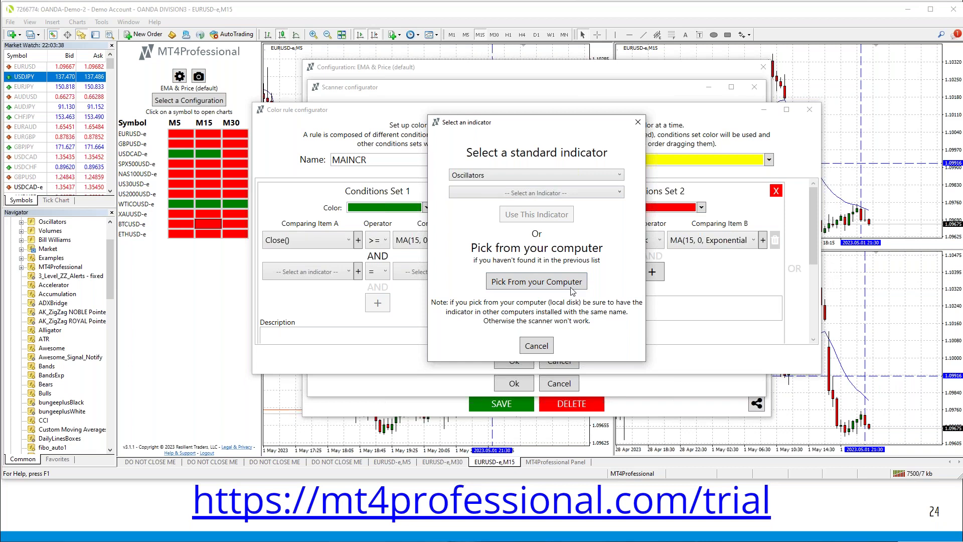
pyautogui.click(535, 345)
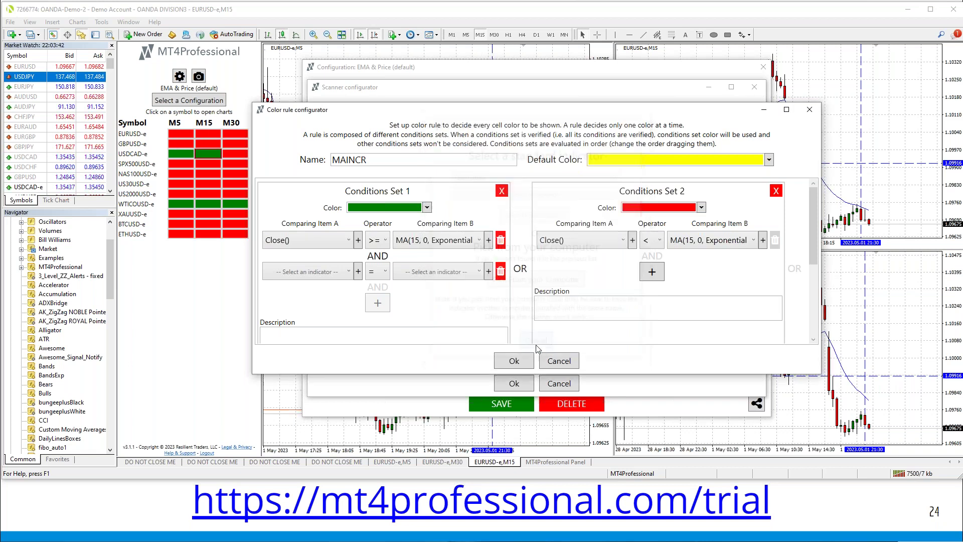
# Remove the second condition from Conditions Set 1 and close the EMA & Price (default) configuration without saving
pyautogui.click(500, 271)
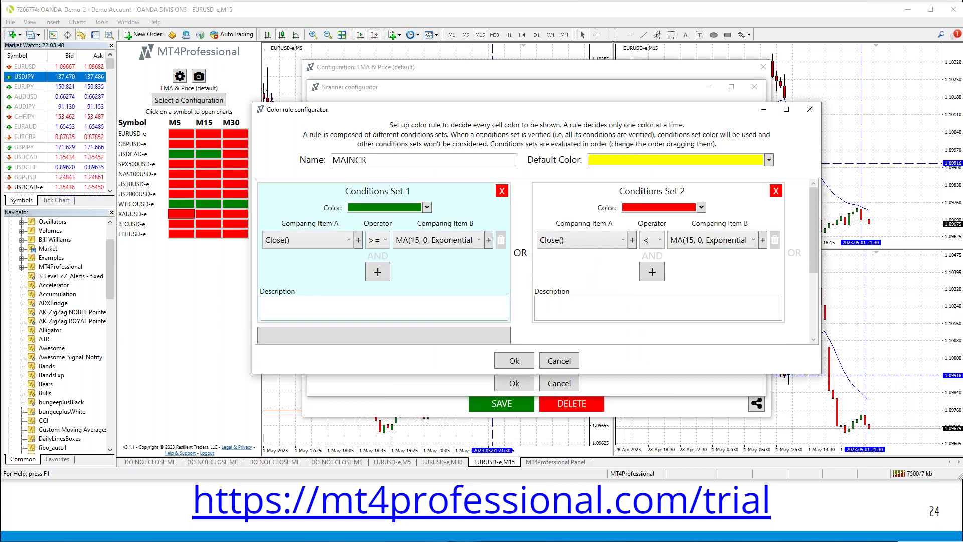
pyautogui.click(560, 361)
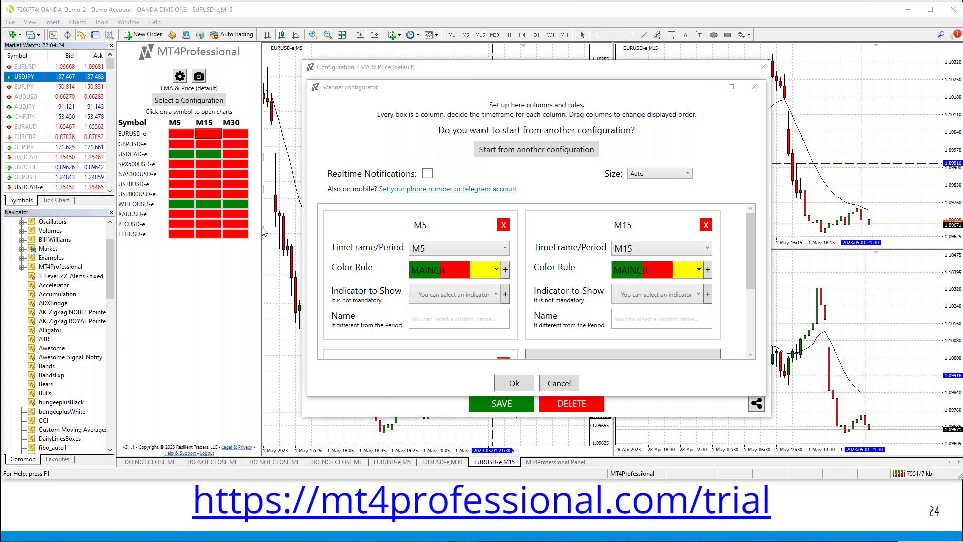
pyautogui.click(567, 386)
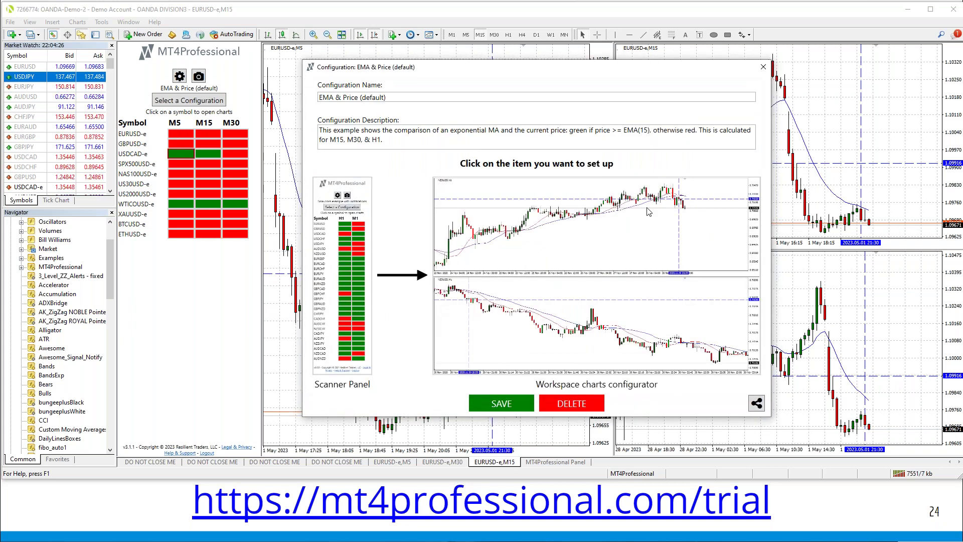
pyautogui.click(763, 67)
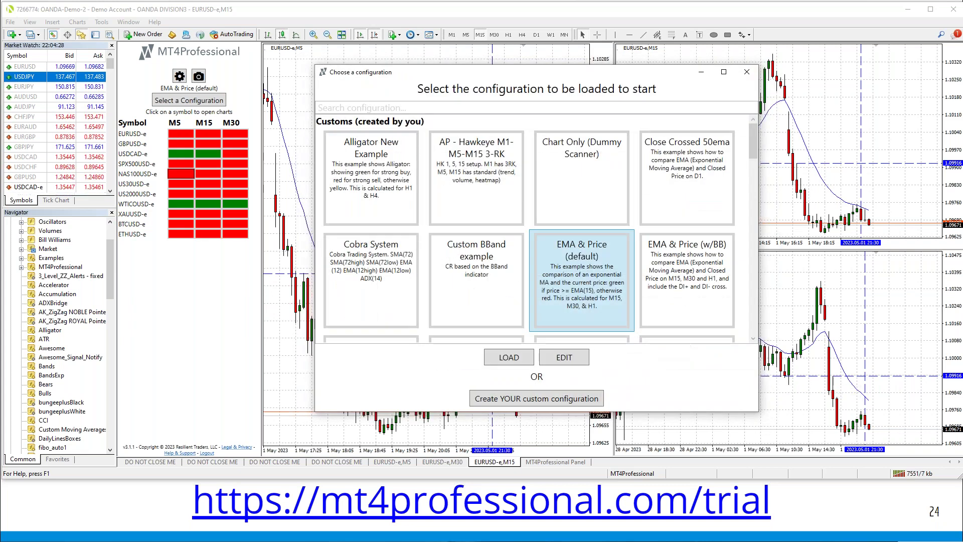
pyautogui.click(752, 73)
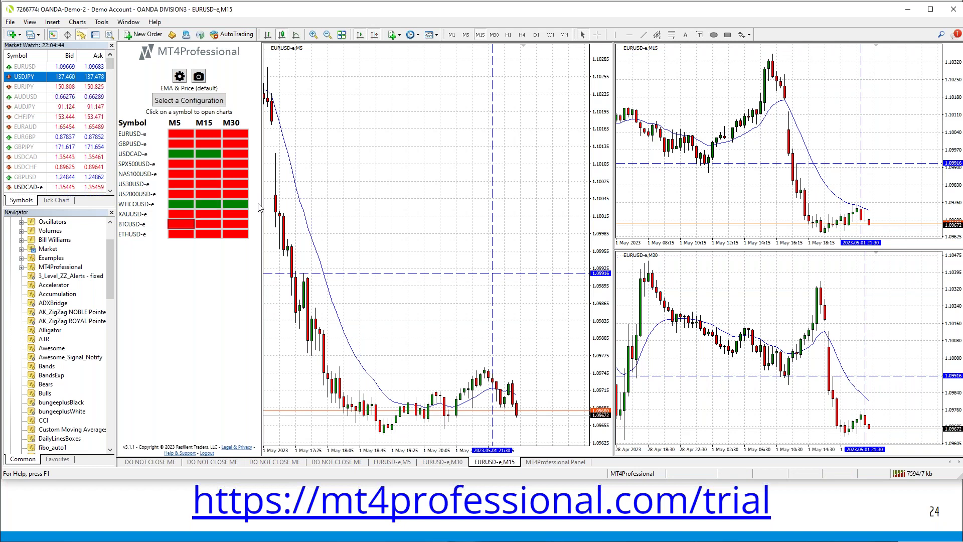
# Look through the Navigator's indicators and display the Data Window for the EURUSD-e M5 chart
pyautogui.moveTo(112, 265); pyautogui.dragTo(110, 256)
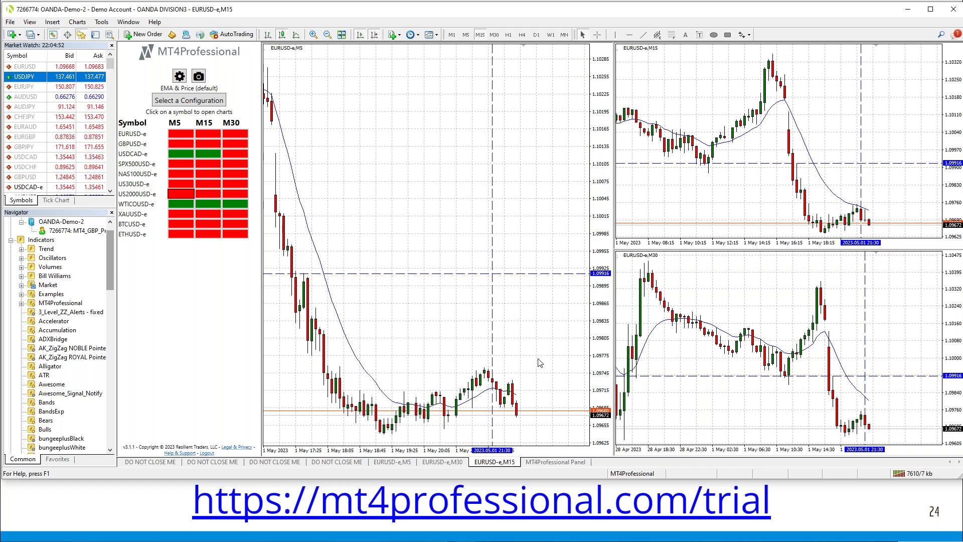
pyautogui.click(67, 37)
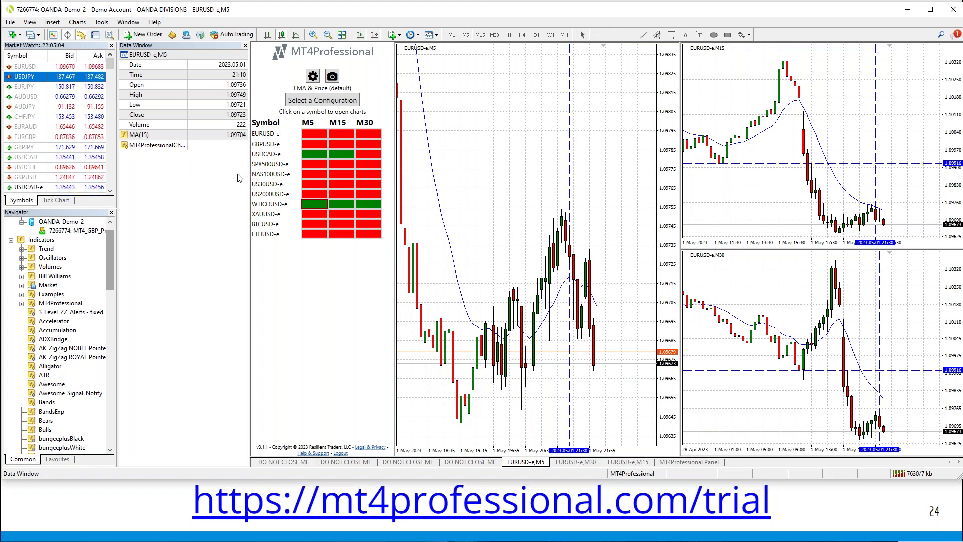
# Reopen the M5 column's MAINCR color rule in the EMA & Price (default) configuration and add a blank AND condition to Conditions Set 1
pyautogui.click(340, 102)
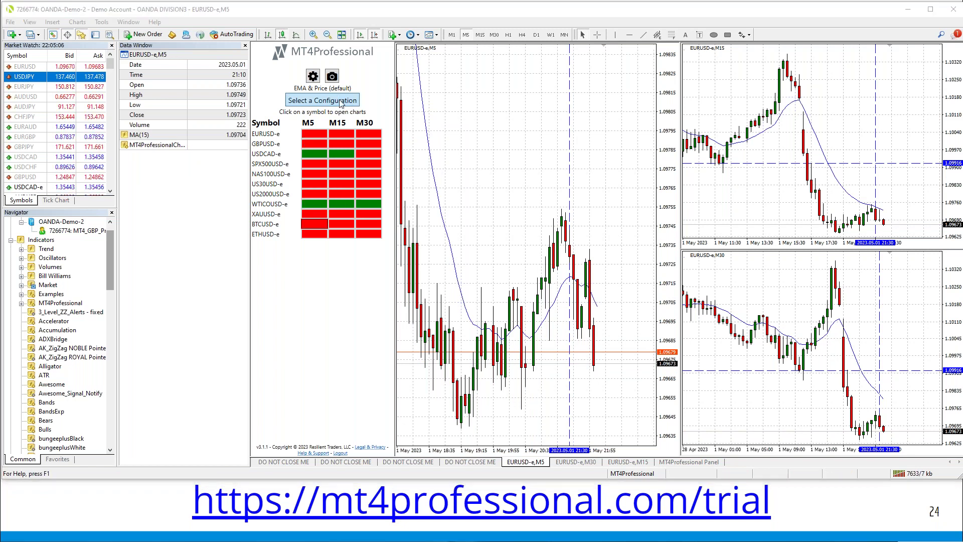
pyautogui.click(260, 366)
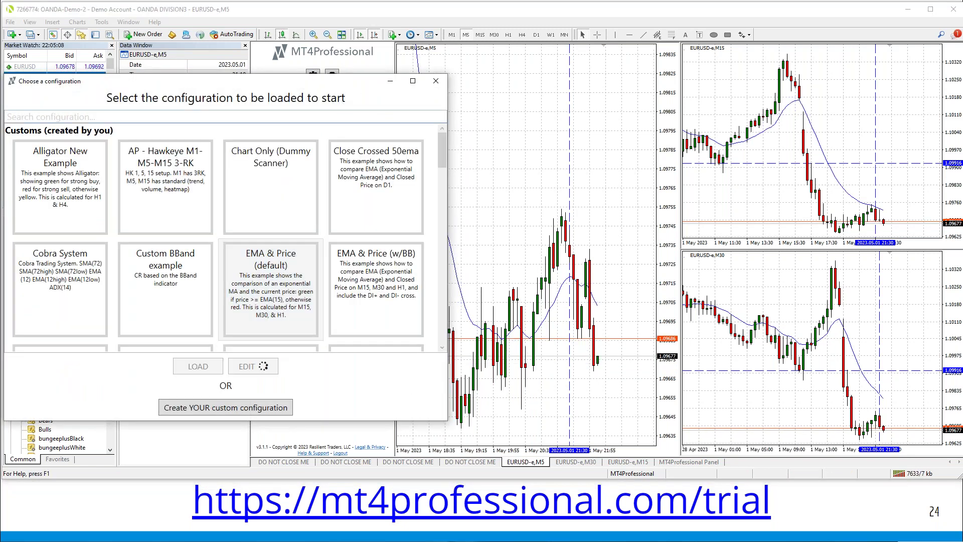
pyautogui.click(58, 313)
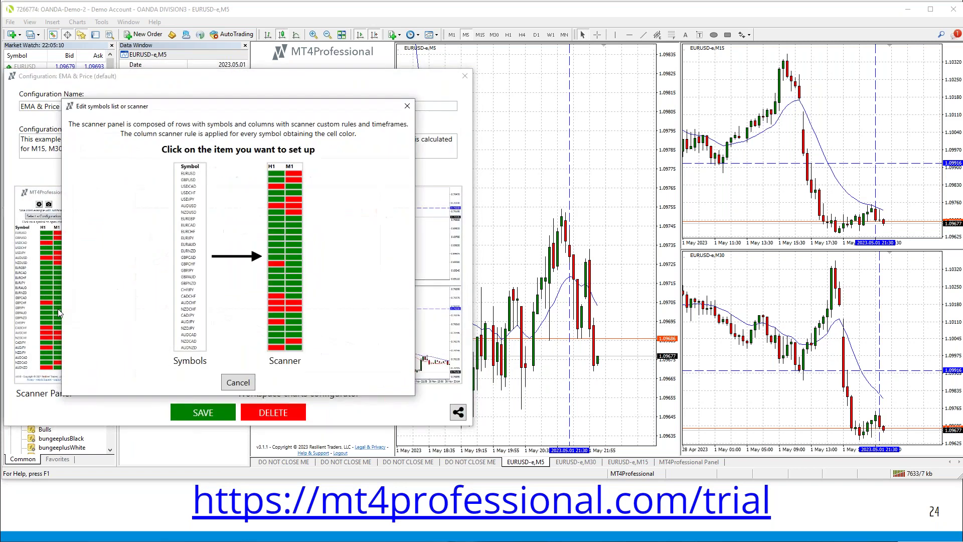
pyautogui.click(287, 272)
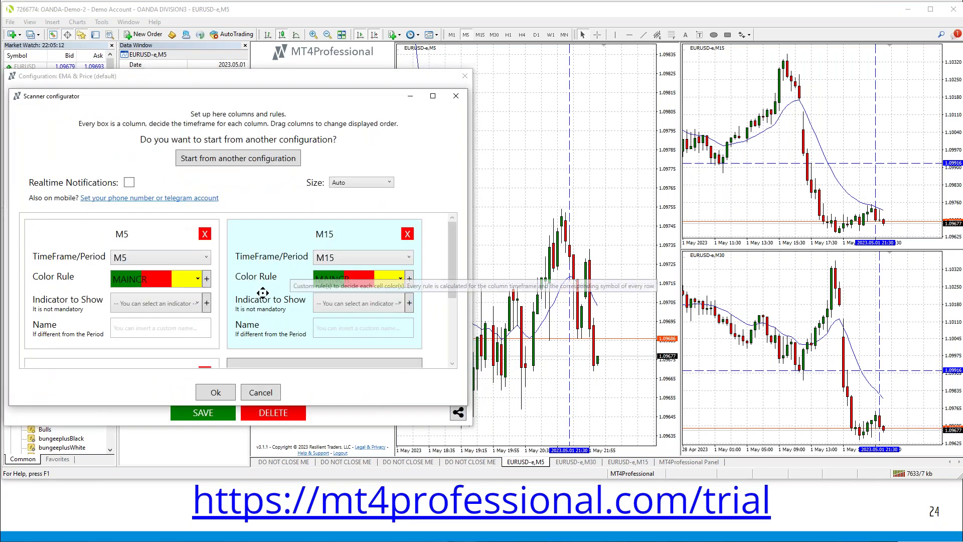
pyautogui.click(198, 278)
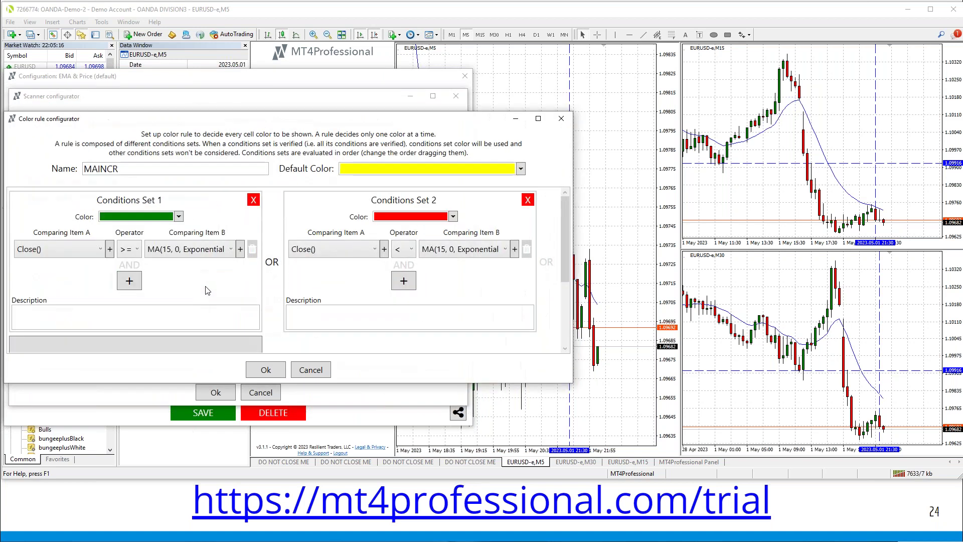
pyautogui.click(130, 280)
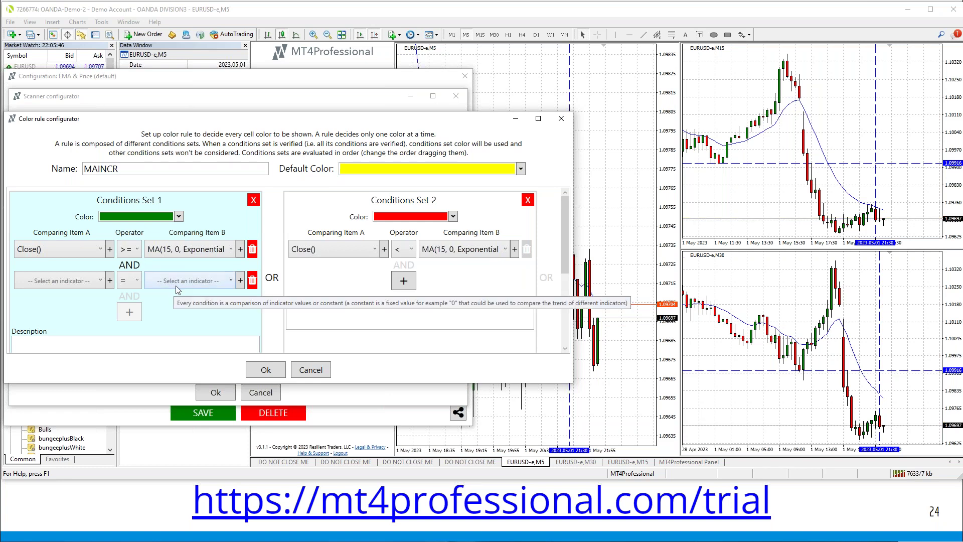
# Review the standard indicator categories and local custom indicator files for the blank condition's Comparing Item A in Conditions Set 1 without picking one
pyautogui.click(111, 282)
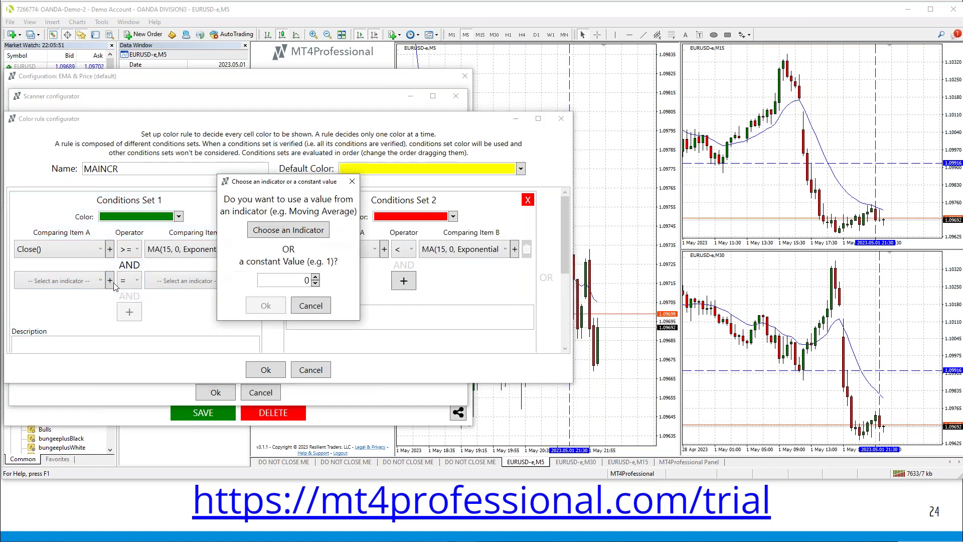
pyautogui.click(287, 232)
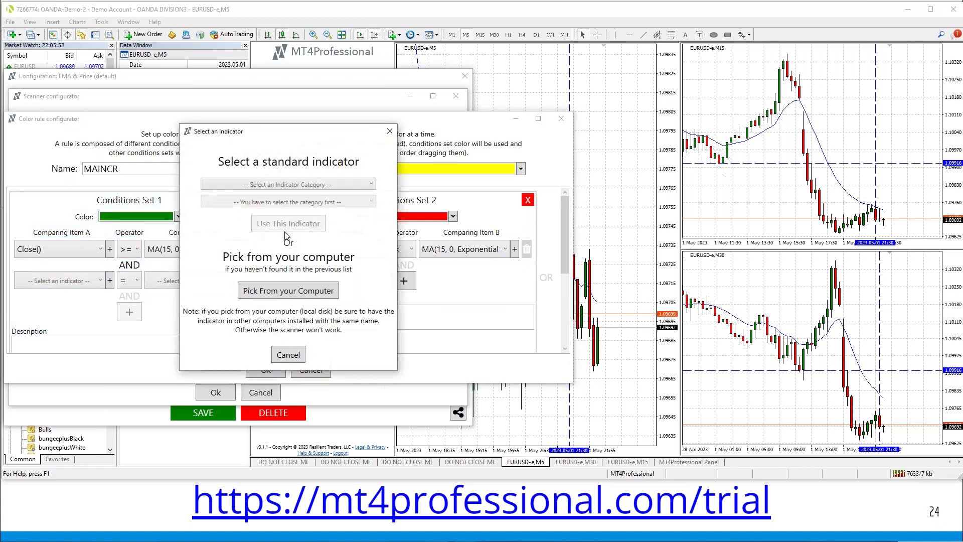
pyautogui.click(308, 186)
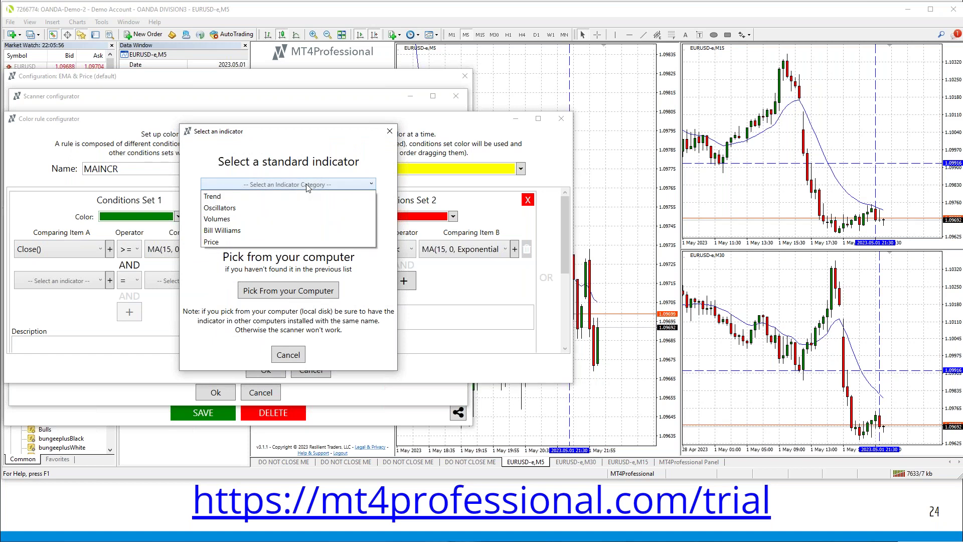
pyautogui.click(308, 186)
pyautogui.click(287, 291)
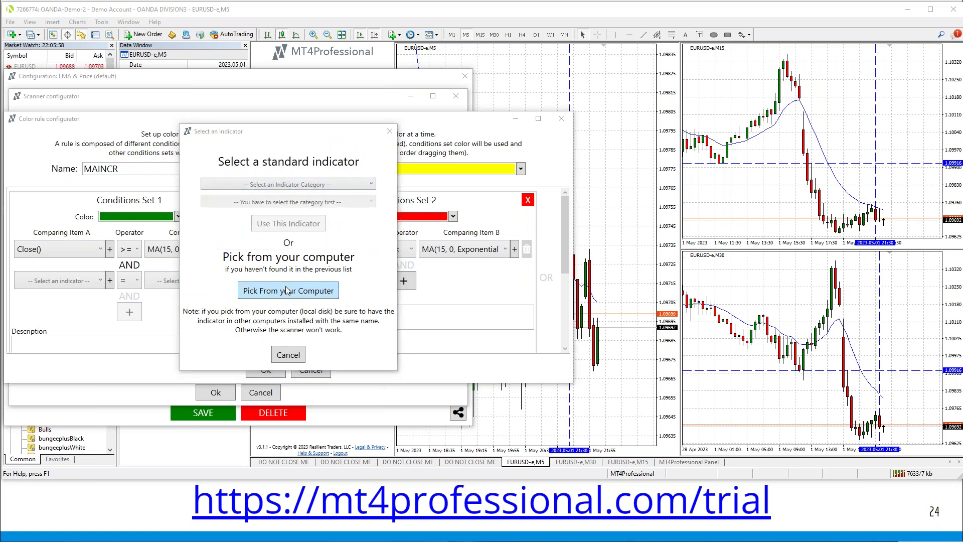
pyautogui.scroll(-10, 324, 280)
pyautogui.scroll(-10, 323, 280)
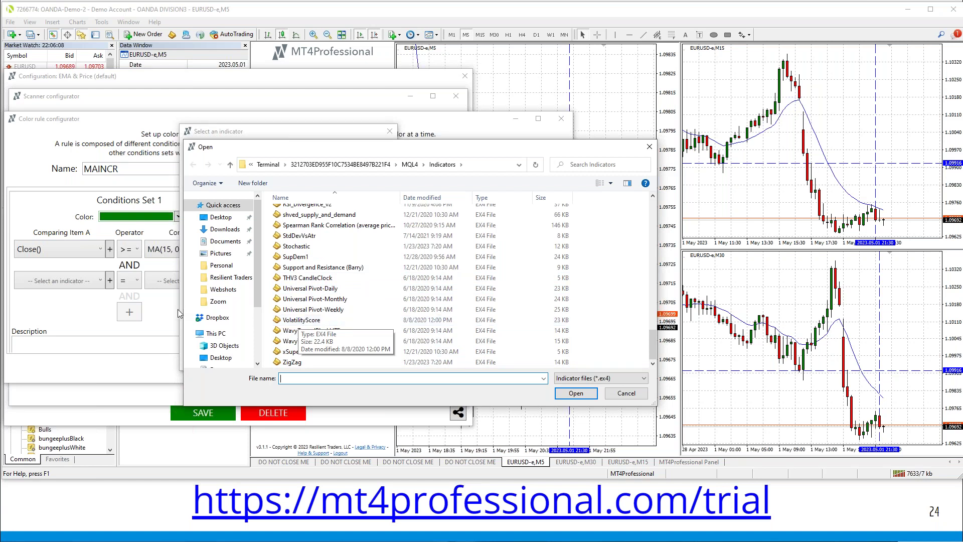
pyautogui.click(634, 394)
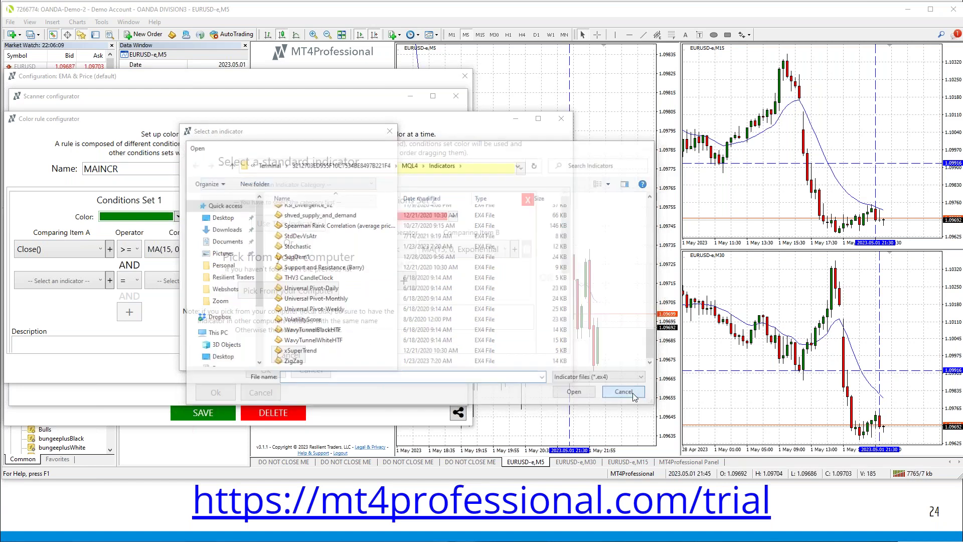
pyautogui.click(296, 354)
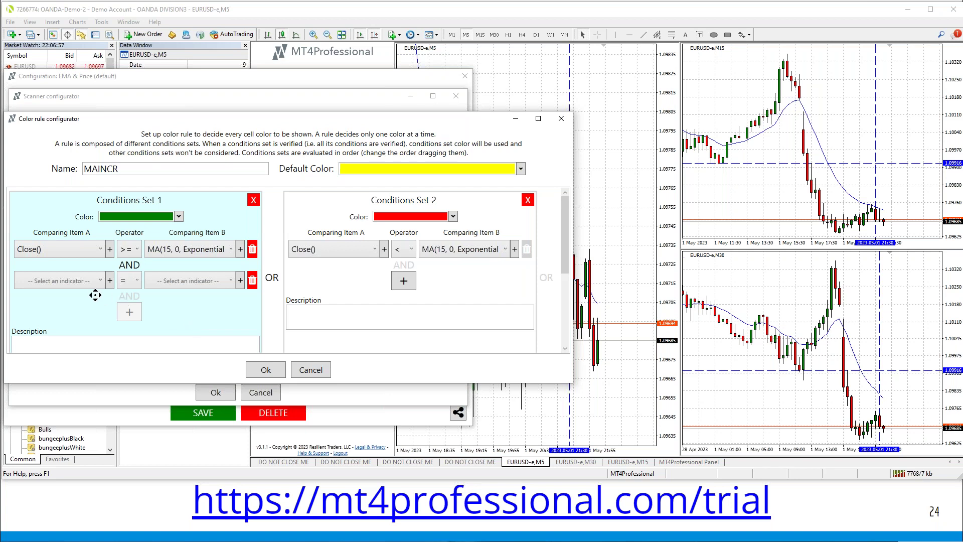
# Check the existing indicators available for the blank condition's Comparing Item A, discard the color rule changes and close the configuration windows without saving
pyautogui.click(101, 281)
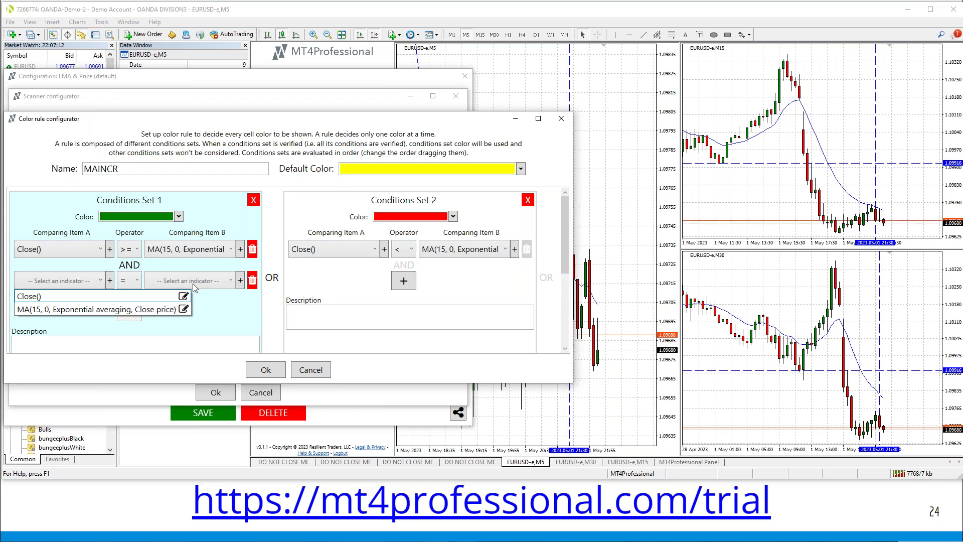
pyautogui.click(222, 314)
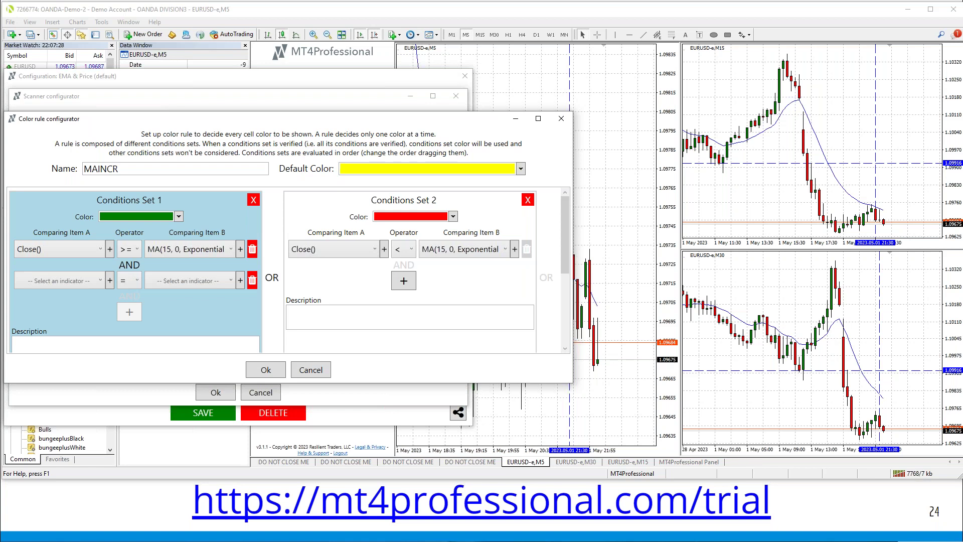
pyautogui.click(311, 370)
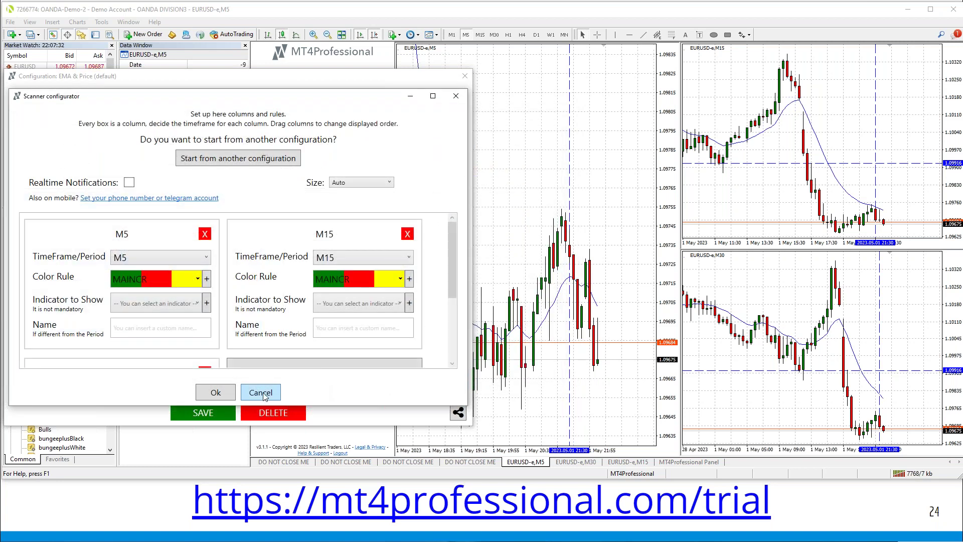
pyautogui.click(264, 394)
pyautogui.click(466, 78)
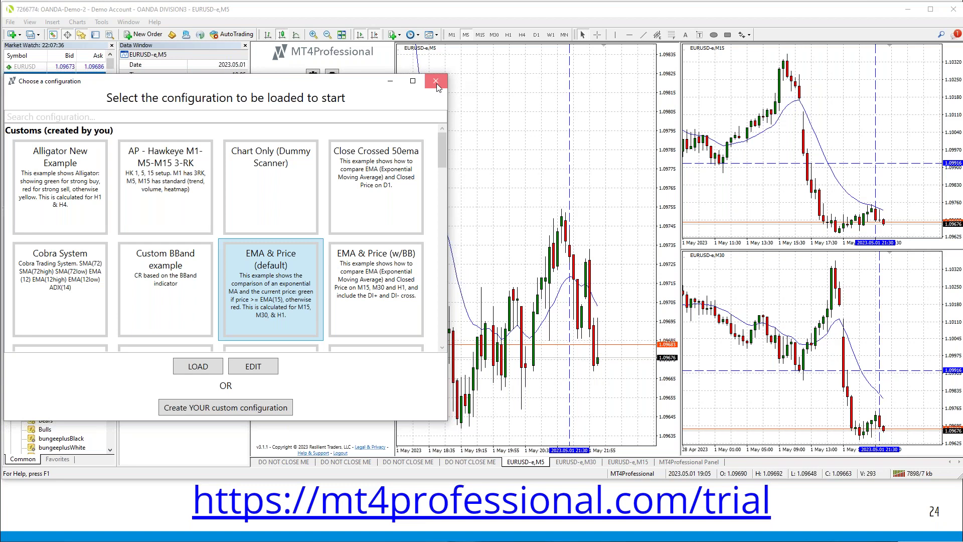
pyautogui.click(436, 82)
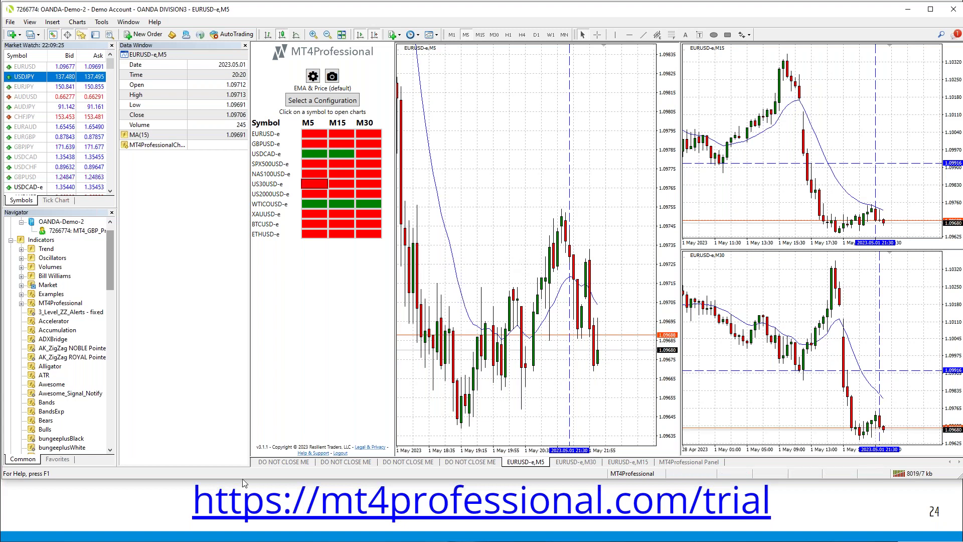
pyautogui.click(160, 499)
pyautogui.click(159, 499)
pyautogui.click(159, 499)
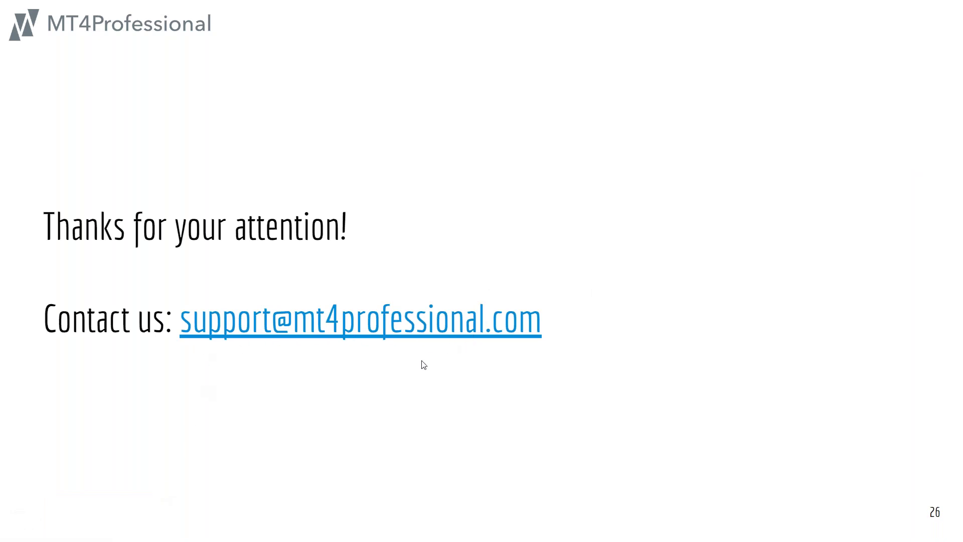
pyautogui.press('Left')
pyautogui.press('Left')
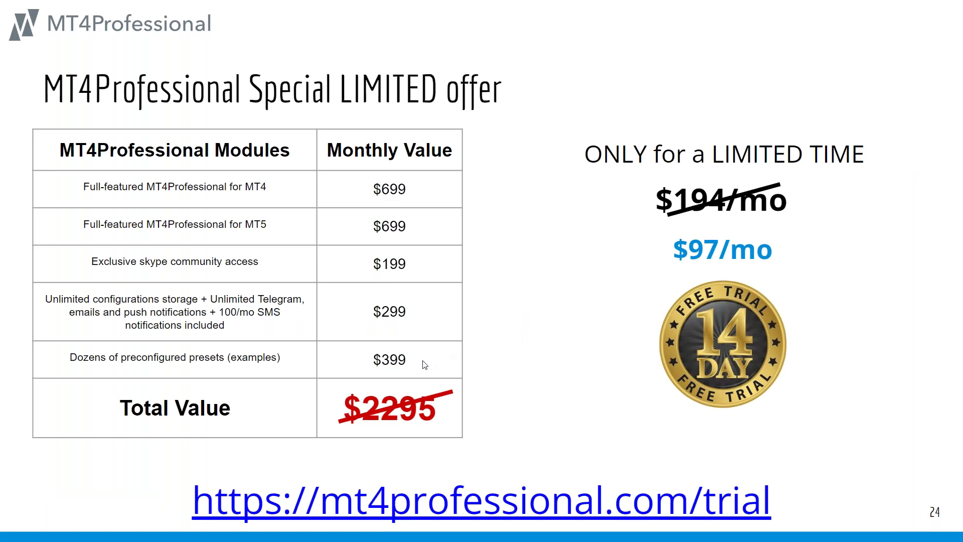